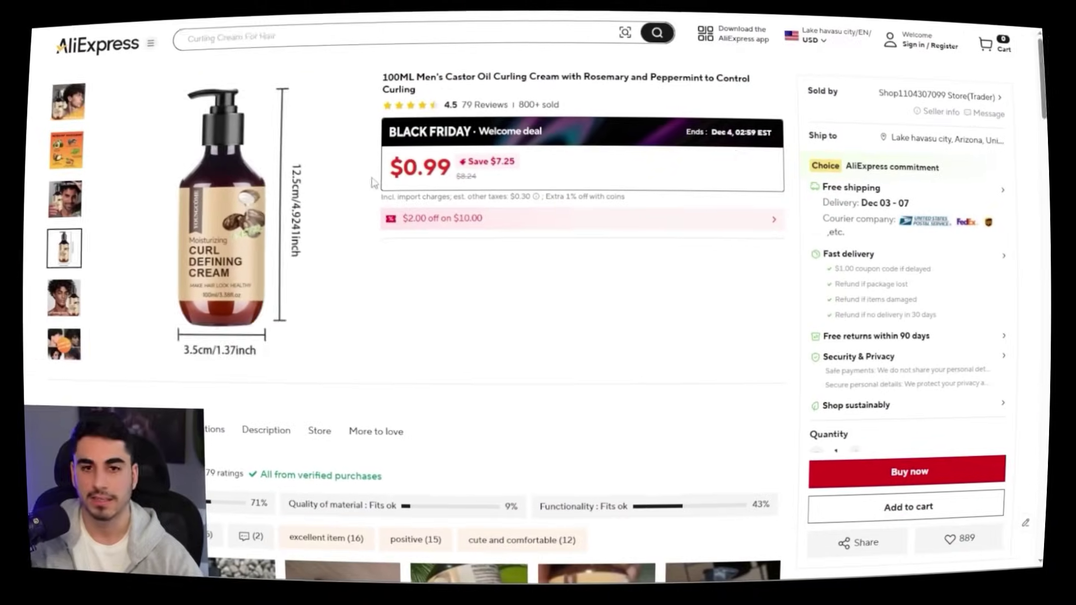
Step: Show the curly-hair product photo and paste the AliExpress link into Click Build AI's Product URL field
left_click(66, 98)
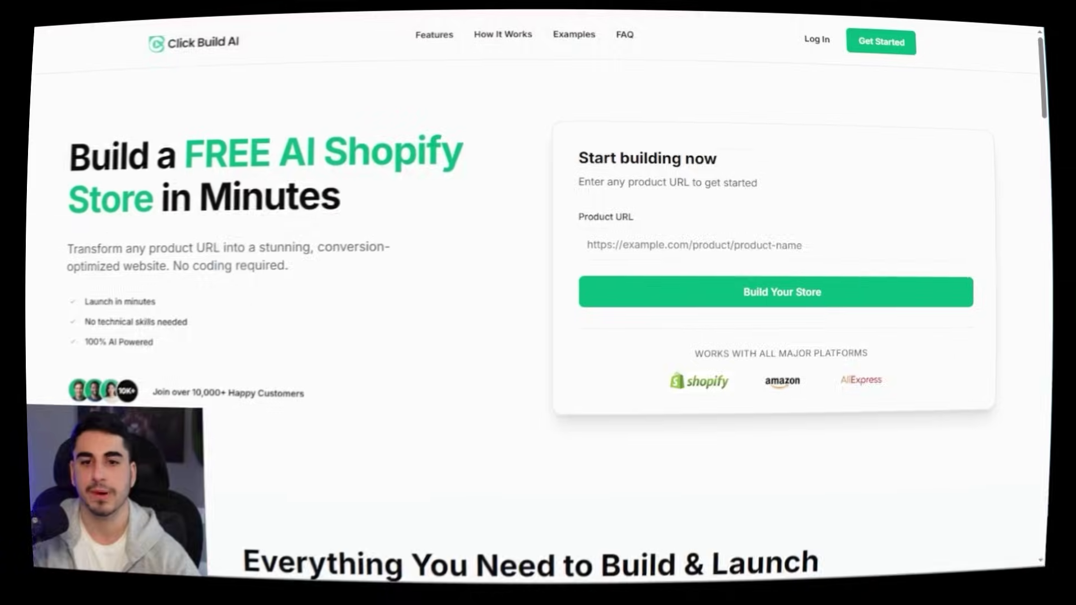
left_click(754, 245)
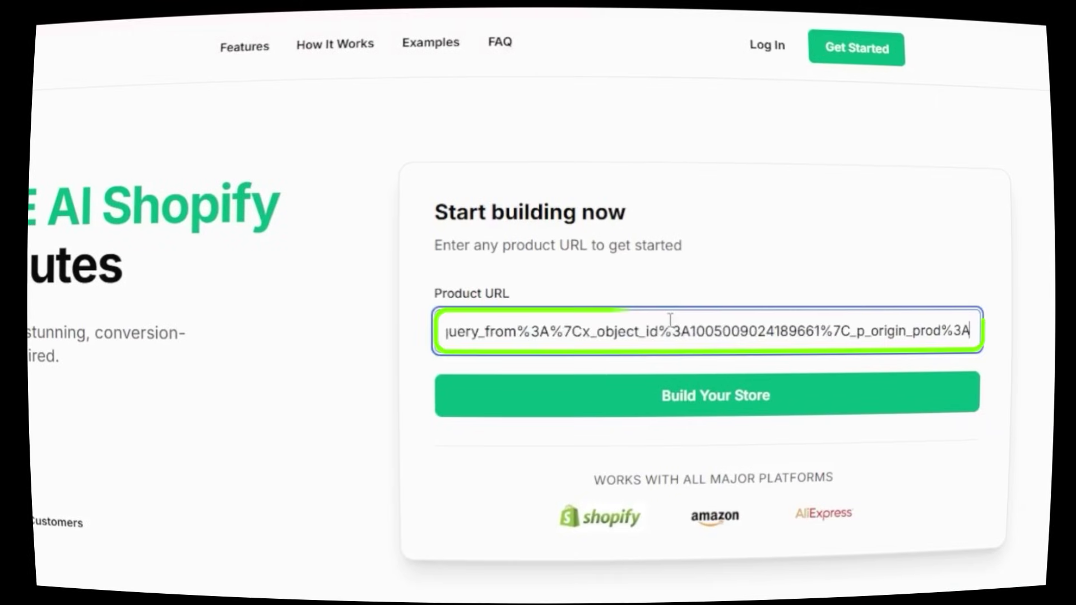
key("ctrl+v")
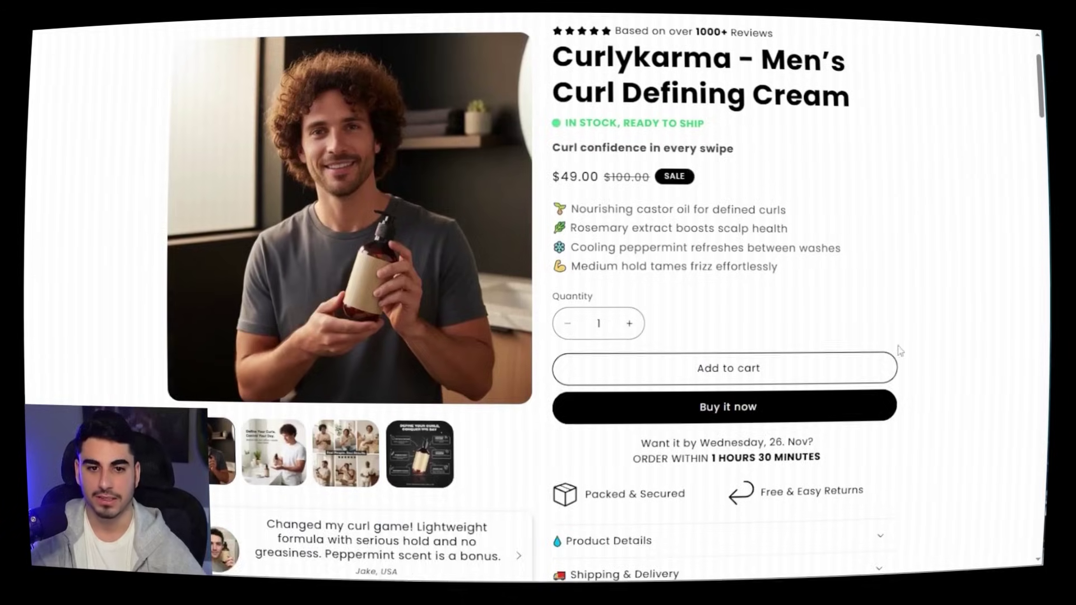
scroll(940, 461, "up", 3)
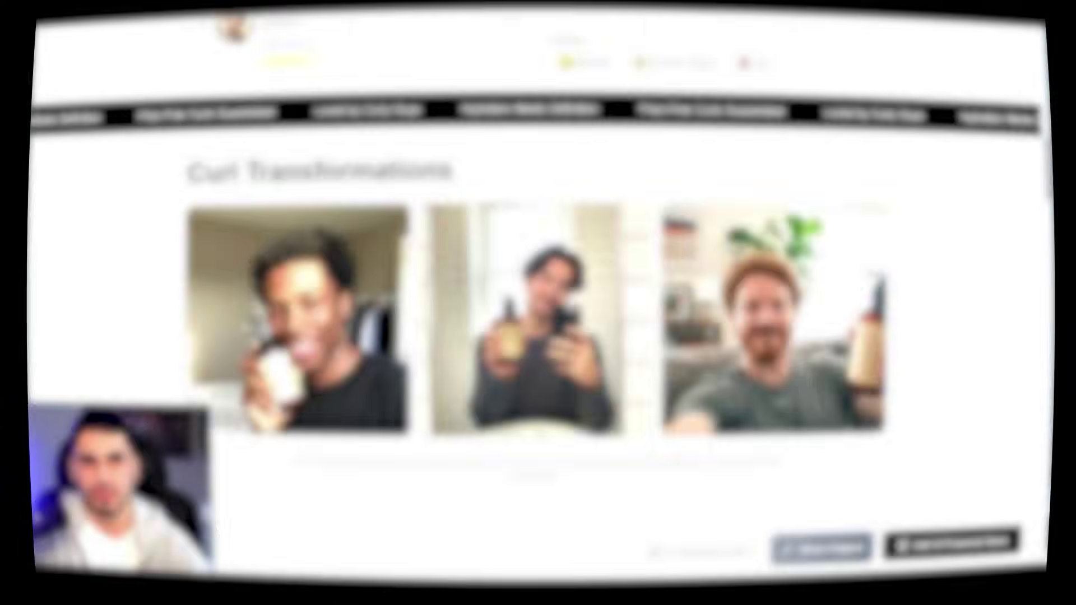
scroll(718, 270, "down", 12)
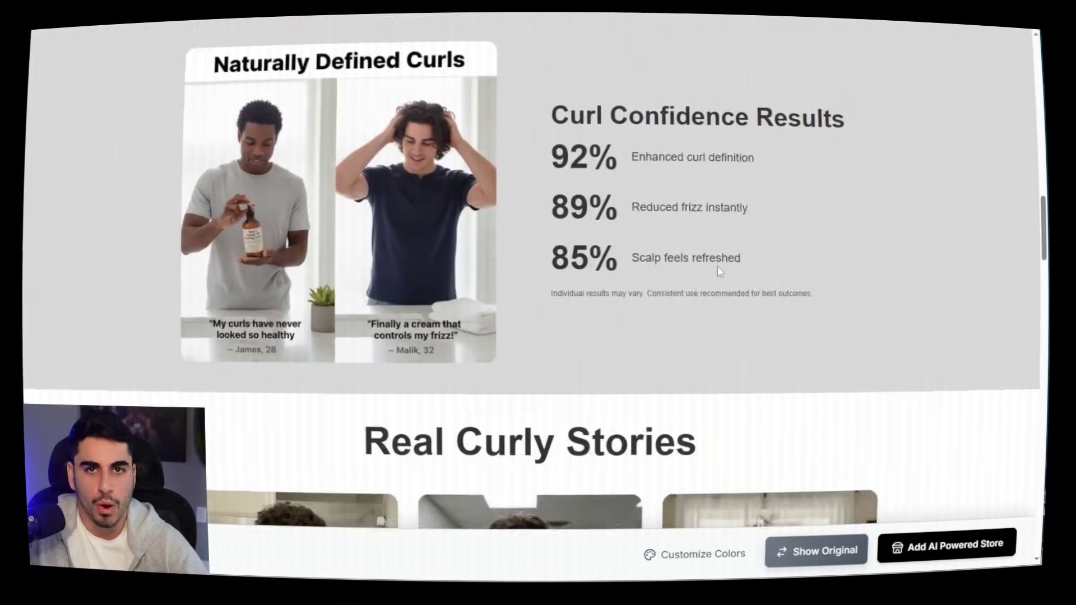
scroll(716, 269, "down", 12)
scroll(716, 269, "up", 3)
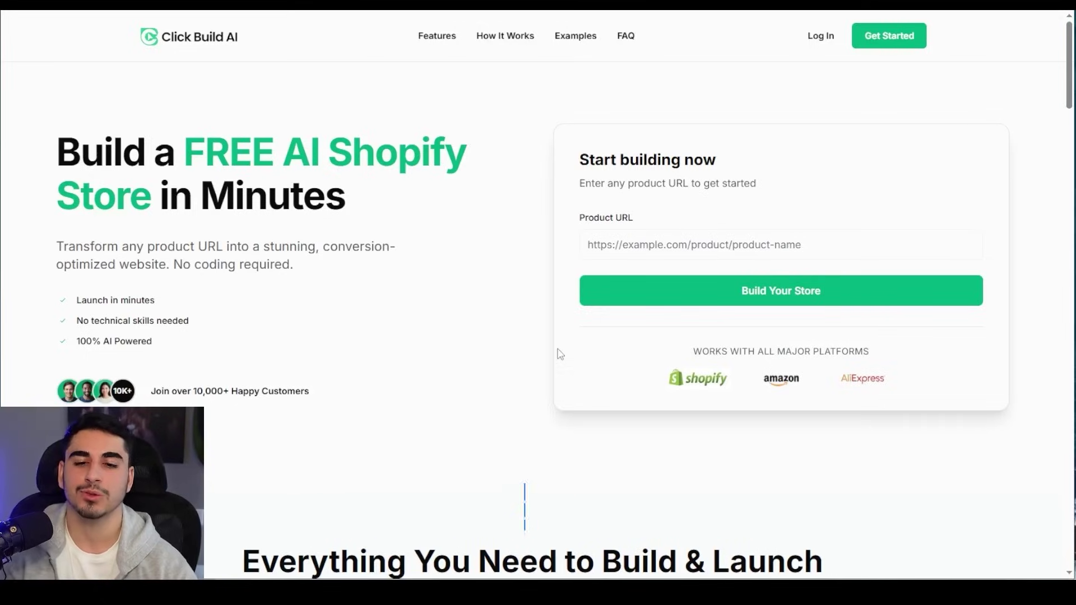
Step: Scroll over the AliExpress 100ML castor oil curling cream product page
scroll(560, 353, "down", 1)
scroll(560, 354, "up", 1)
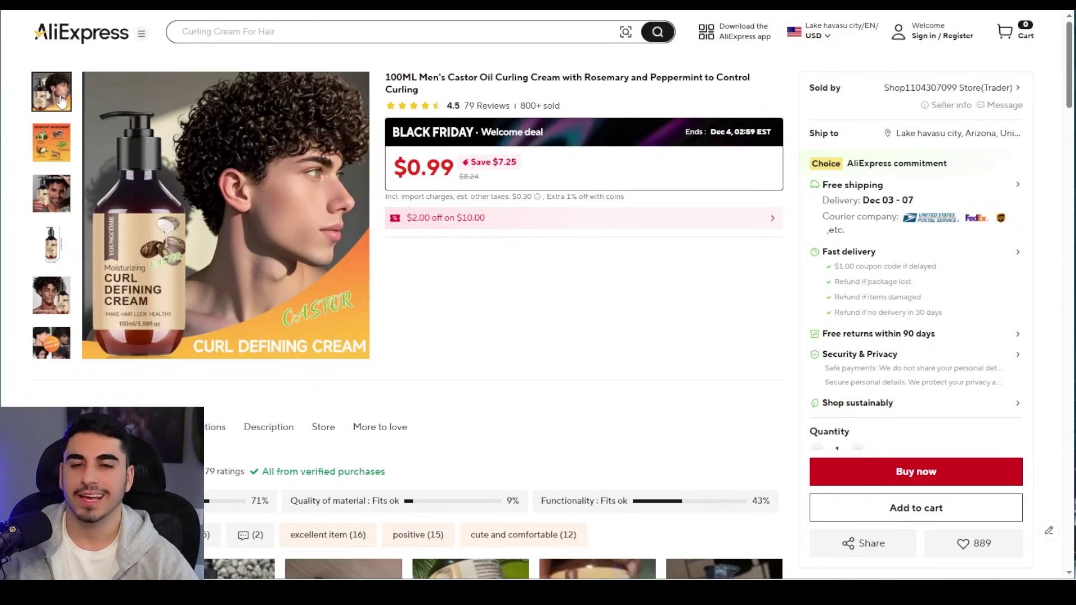
Step: Build a Click Build AI store mockup from the AliExpress curling cream product link
key("ctrl+l")
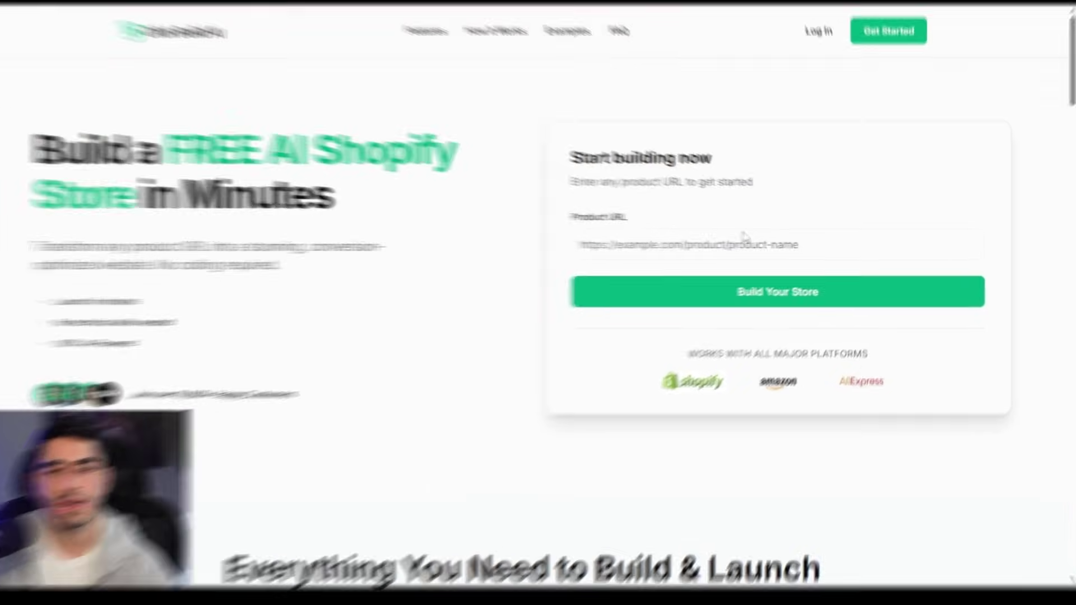
left_click(745, 238)
key("ctrl+v")
left_click(524, 339)
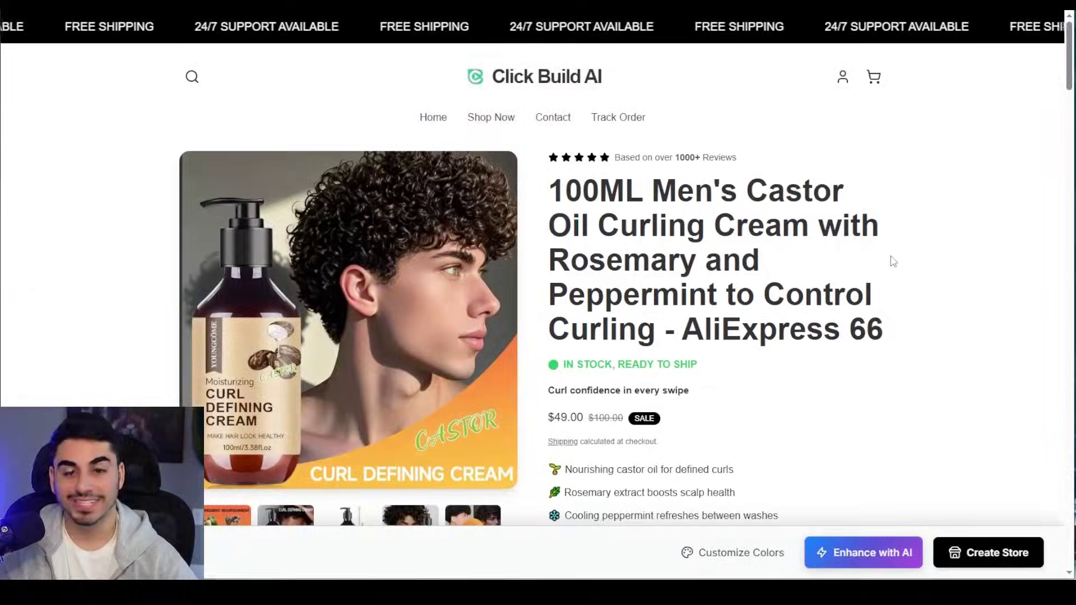
scroll(891, 262, "down", 15)
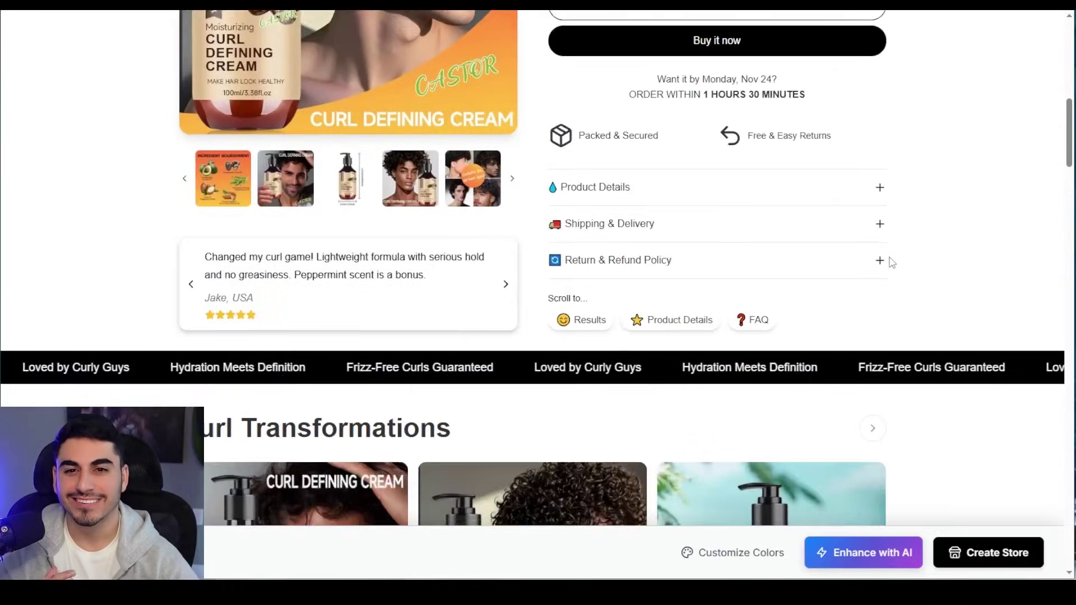
scroll(893, 262, "down", 9)
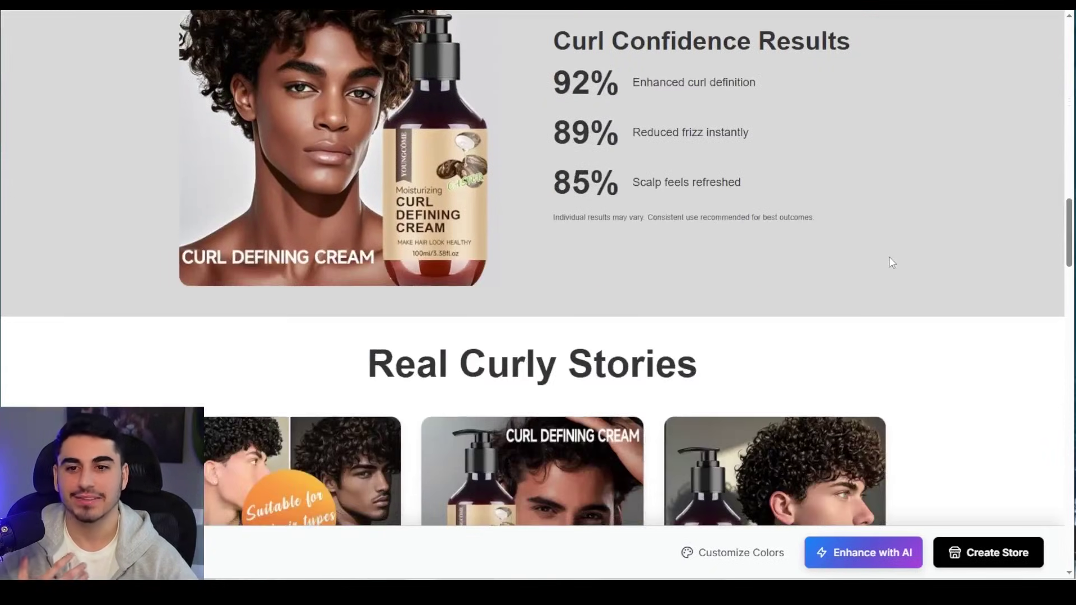
scroll(893, 262, "down", 10)
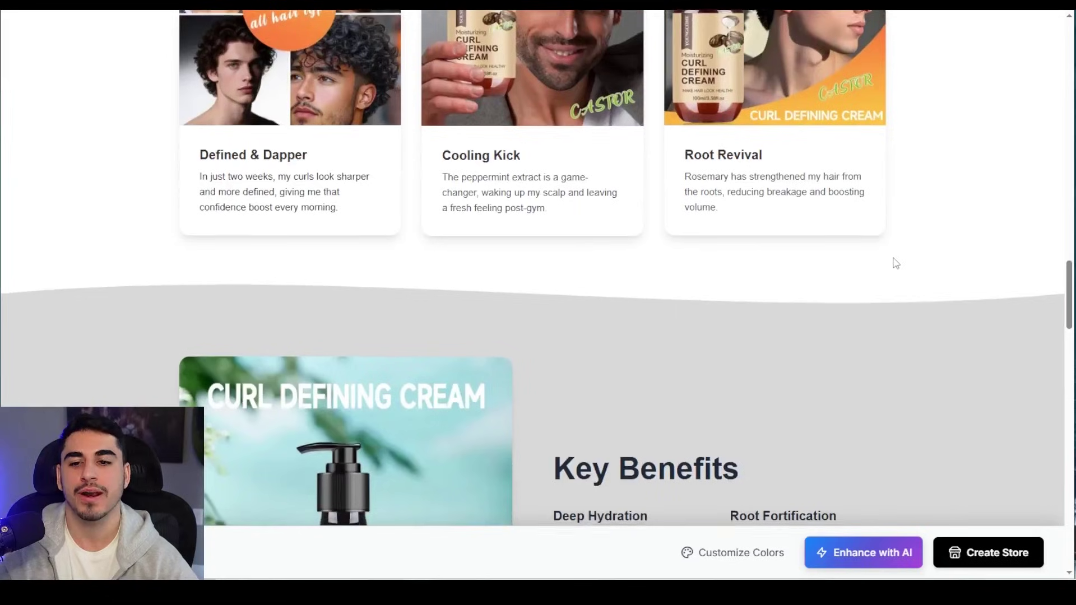
scroll(893, 257, "up", 20)
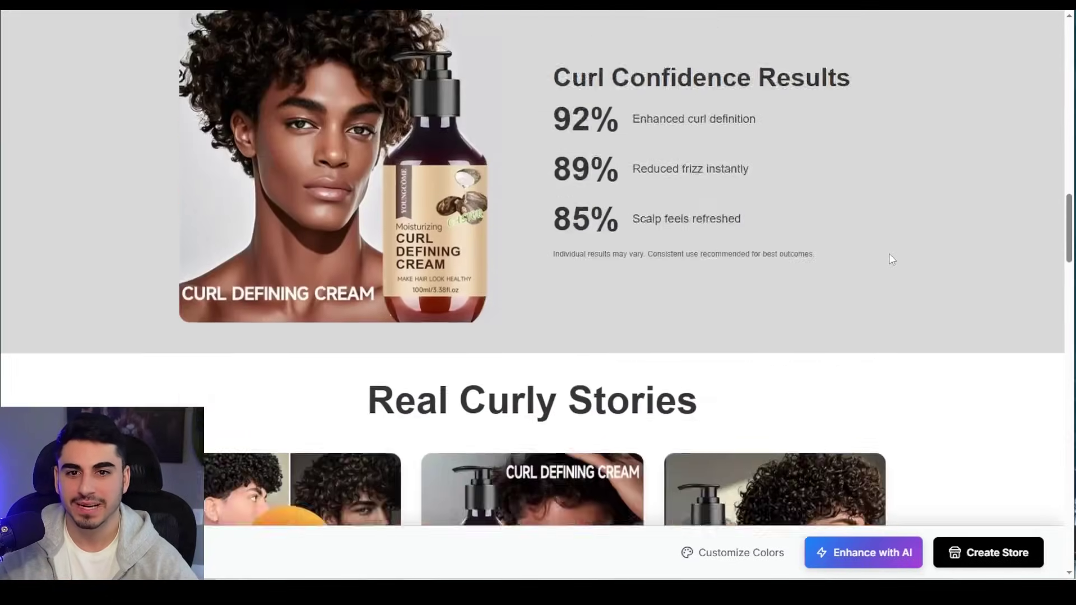
scroll(891, 257, "up", 8)
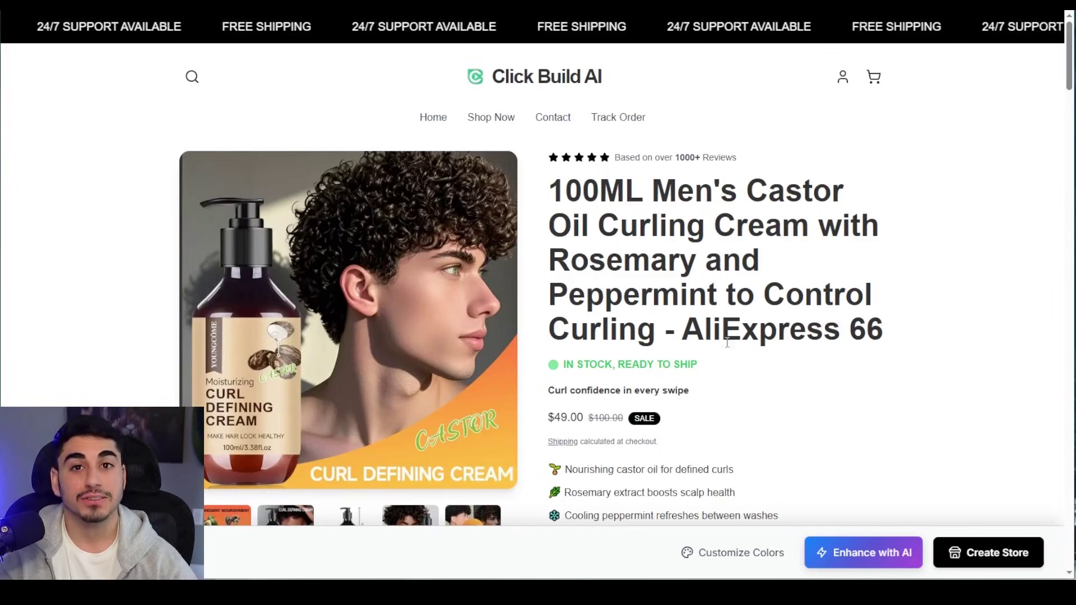
Step: Start AI enhancement of the store, briefly opening the custom theme colour picker
left_click(891, 552)
left_click(480, 431)
left_click(480, 432)
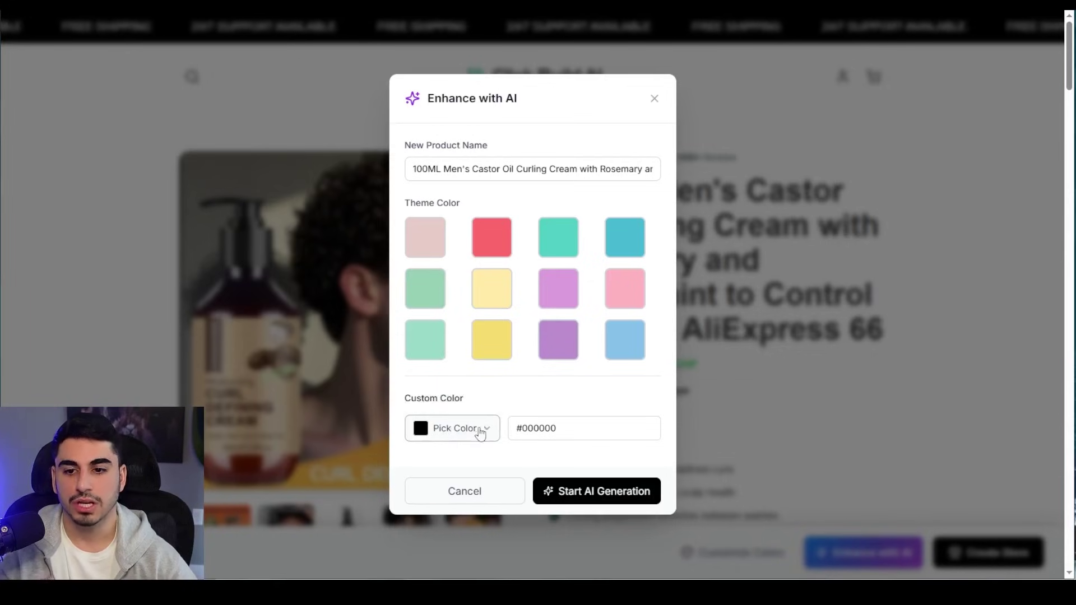
left_click(631, 495)
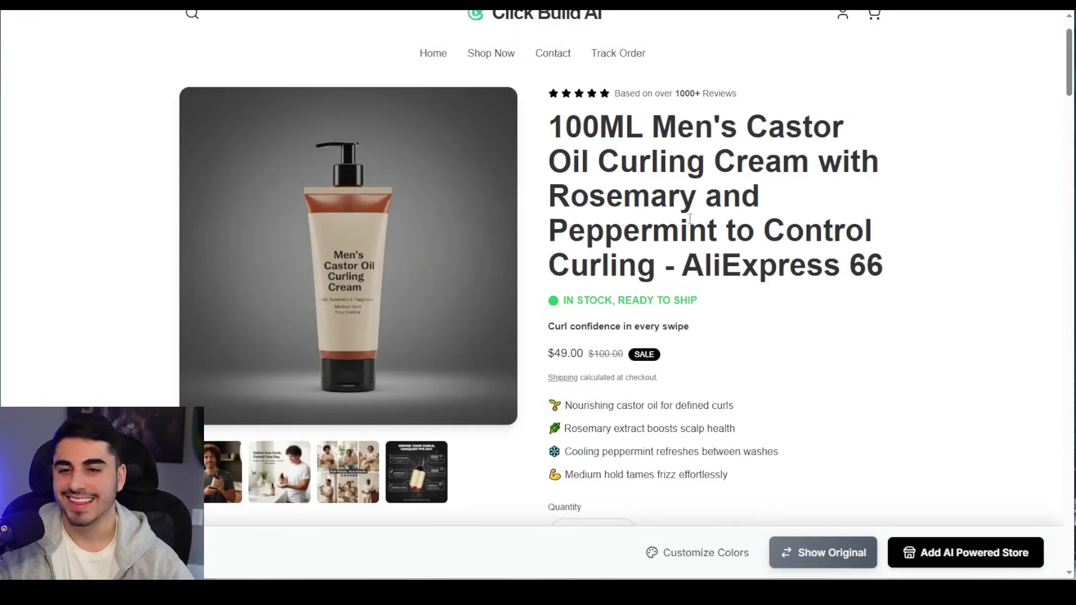
Step: Review the enhanced page sections, then add the AI-powered store to a new account
scroll(279, 476, "down", 10)
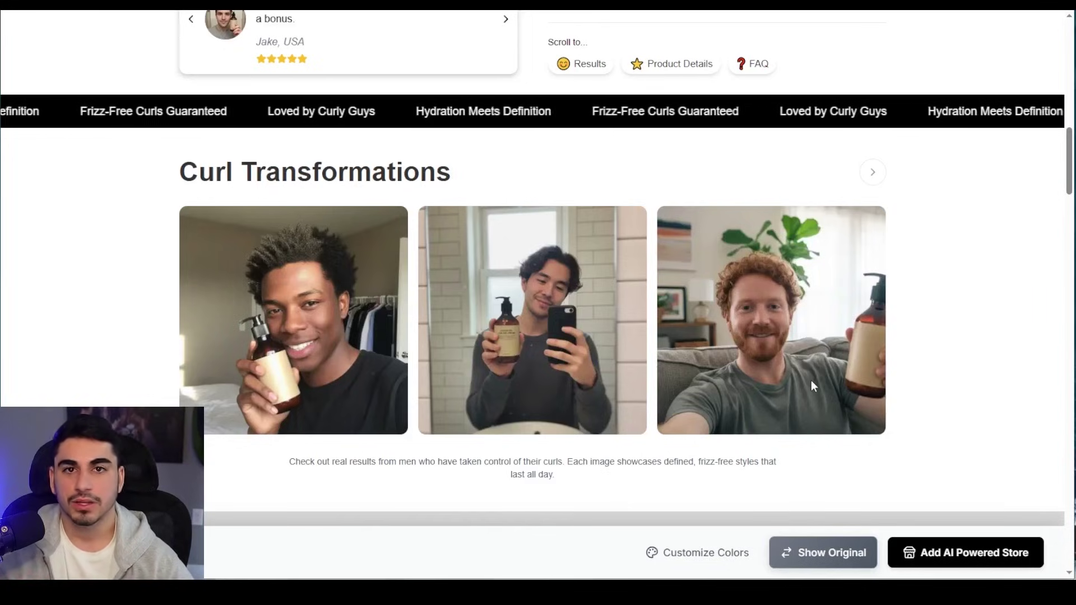
scroll(564, 218, "down", 15)
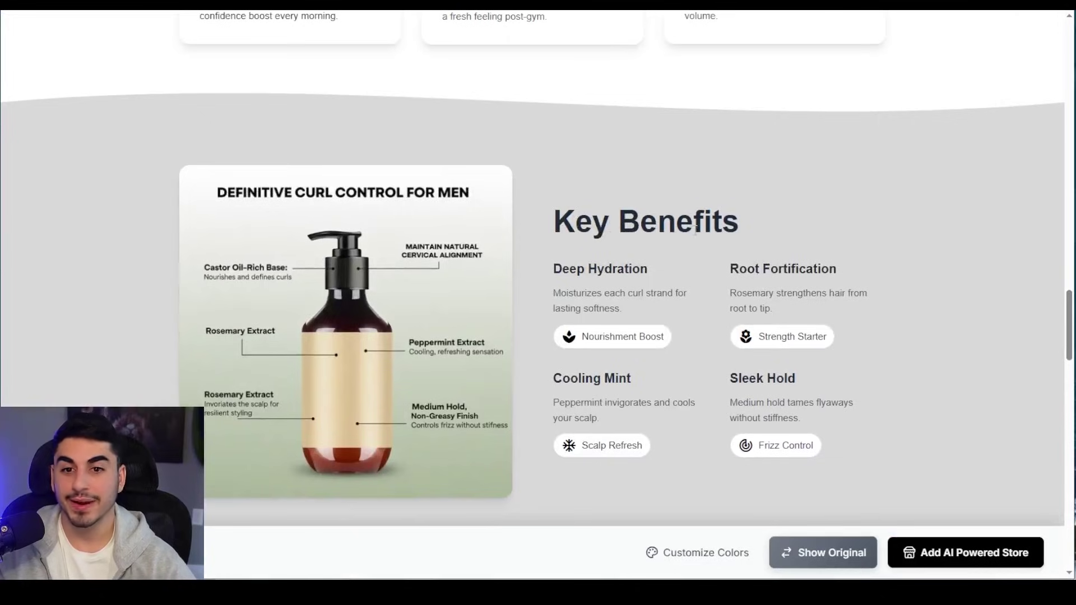
scroll(713, 328, "down", 10)
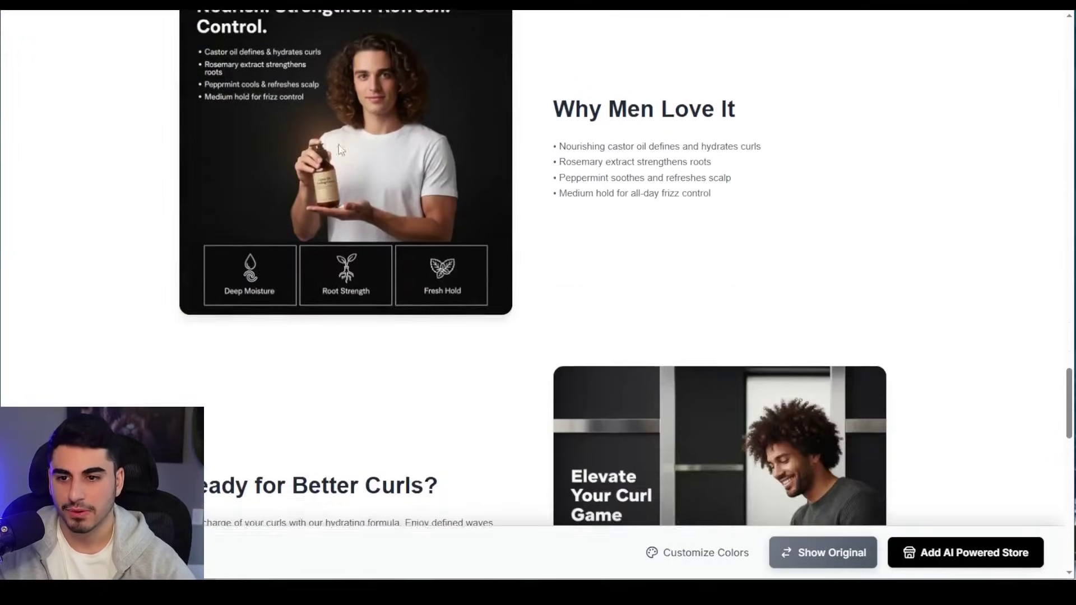
scroll(403, 149, "down", 5)
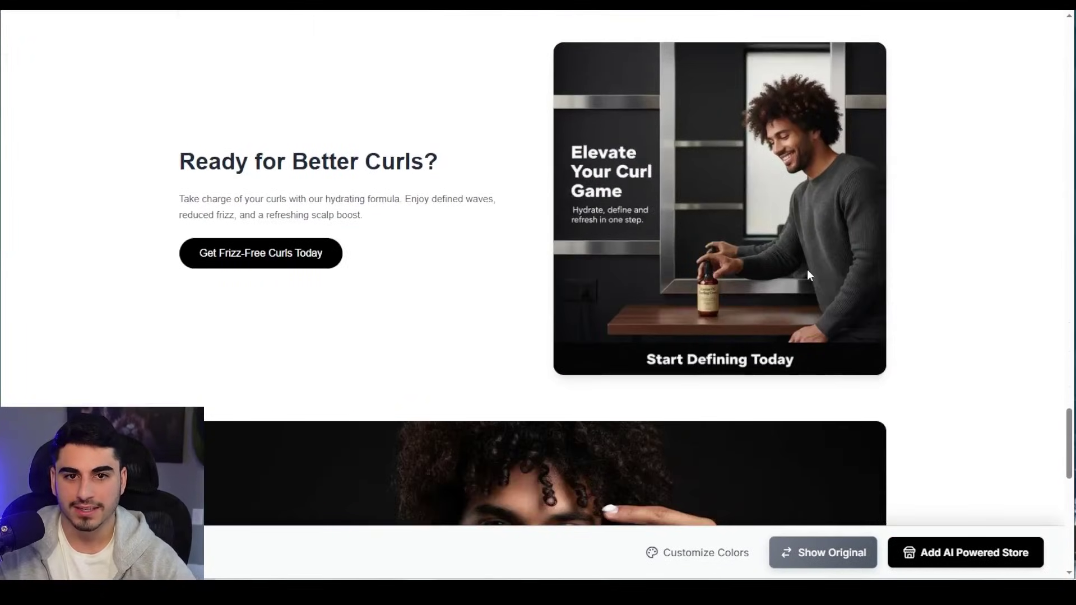
scroll(708, 302, "down", 5)
scroll(708, 302, "up", 9)
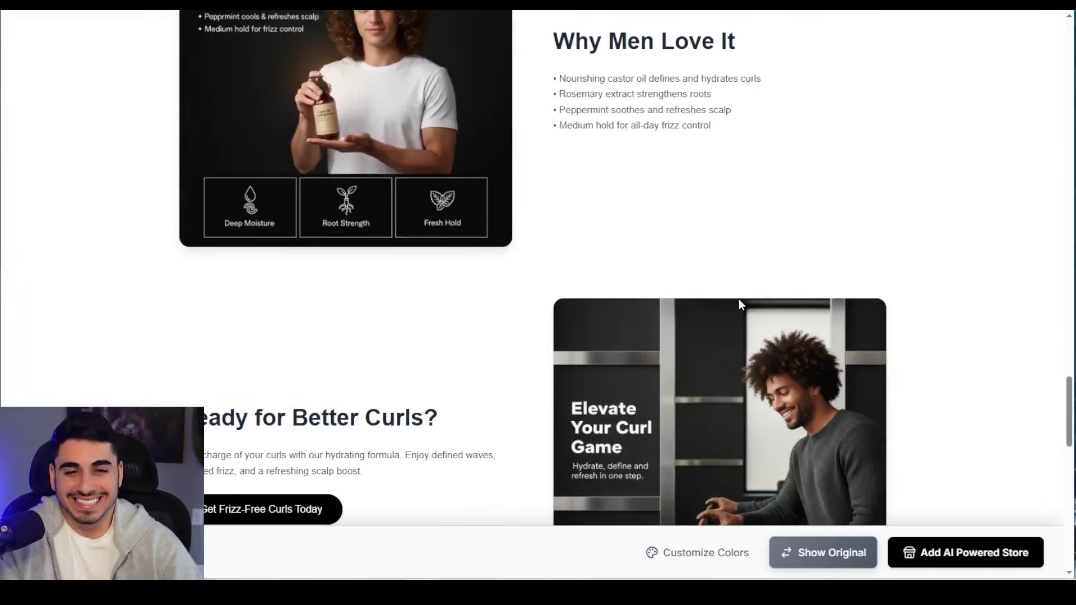
scroll(739, 298, "up", 20)
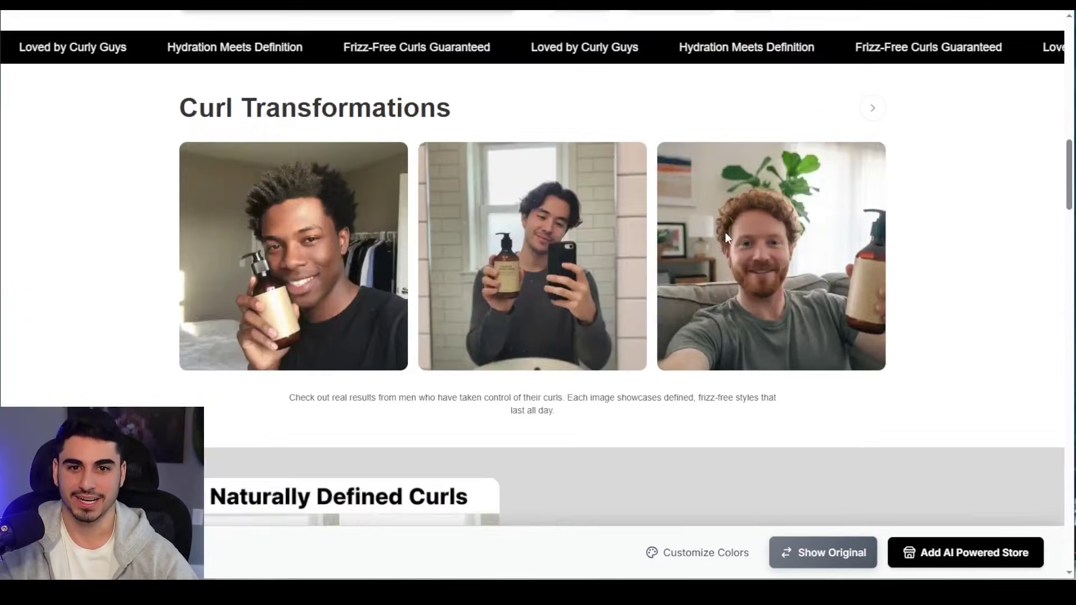
scroll(725, 232, "up", 15)
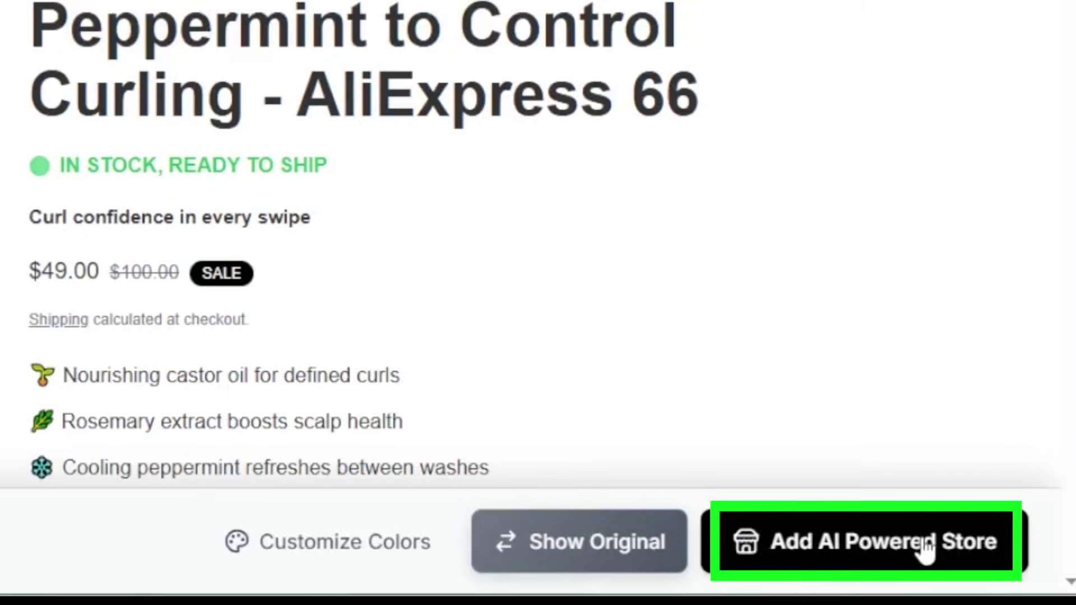
left_click(917, 547)
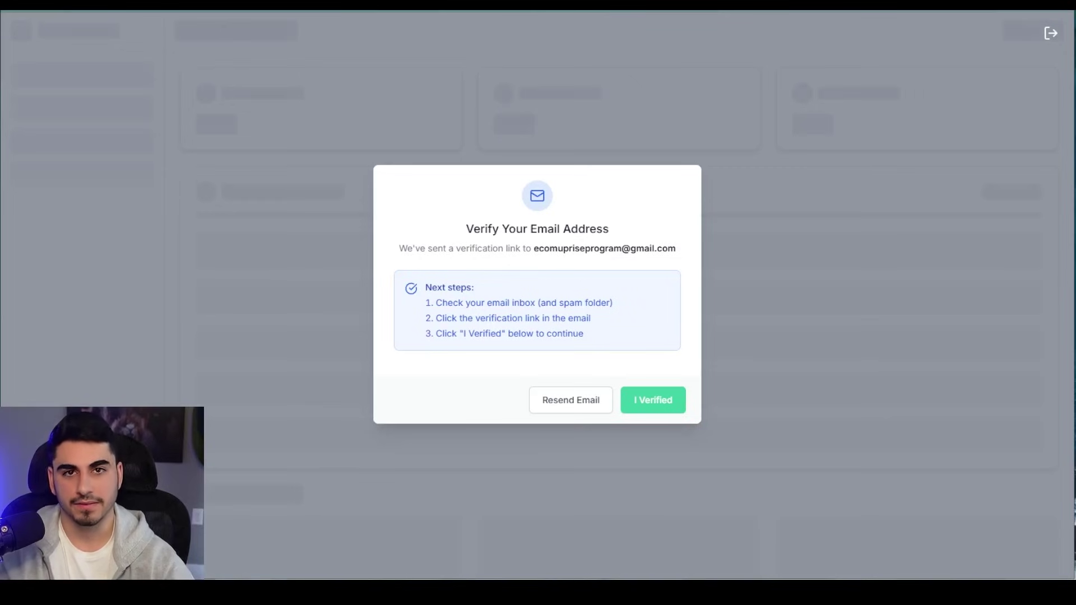
Step: Confirm the email is verified and begin creating a new Shopify store
left_click(653, 399)
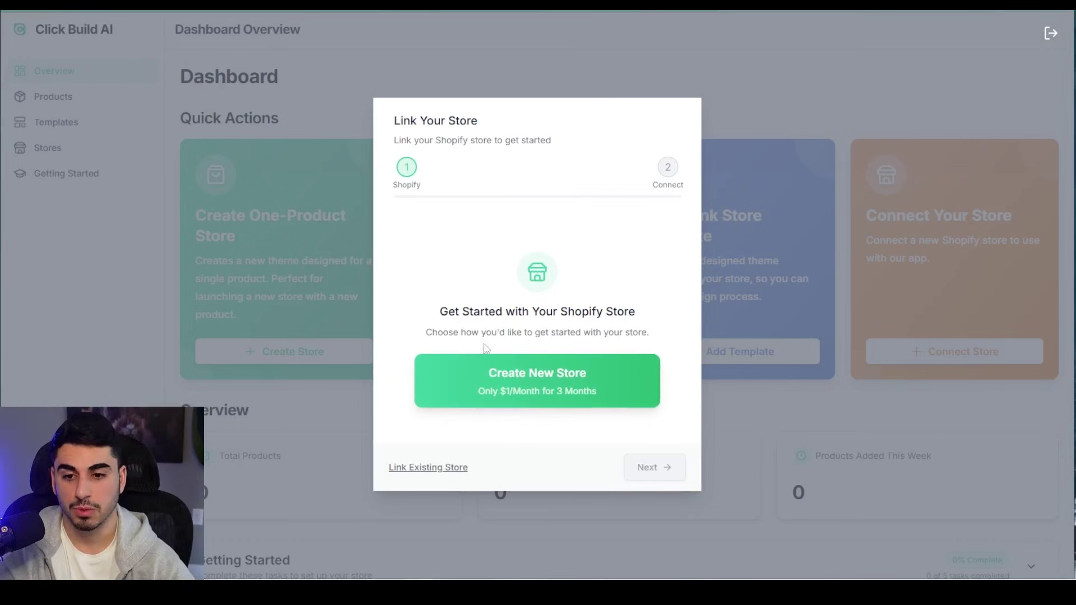
left_click(549, 386)
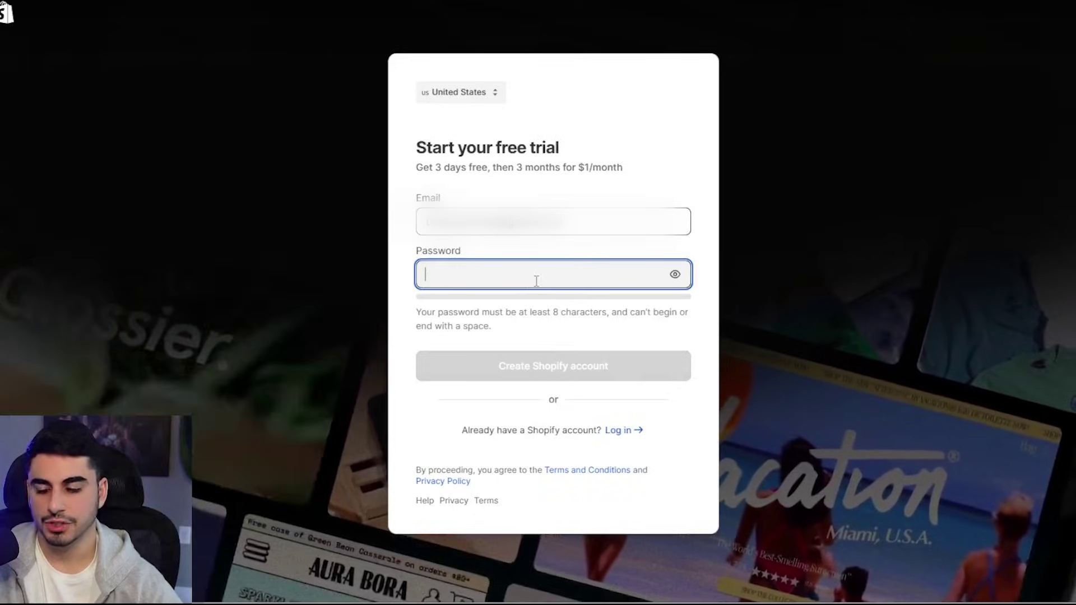
Step: Enter the account password and start the $1 Basic plan trial paid via PayPal
key("ctrl+v")
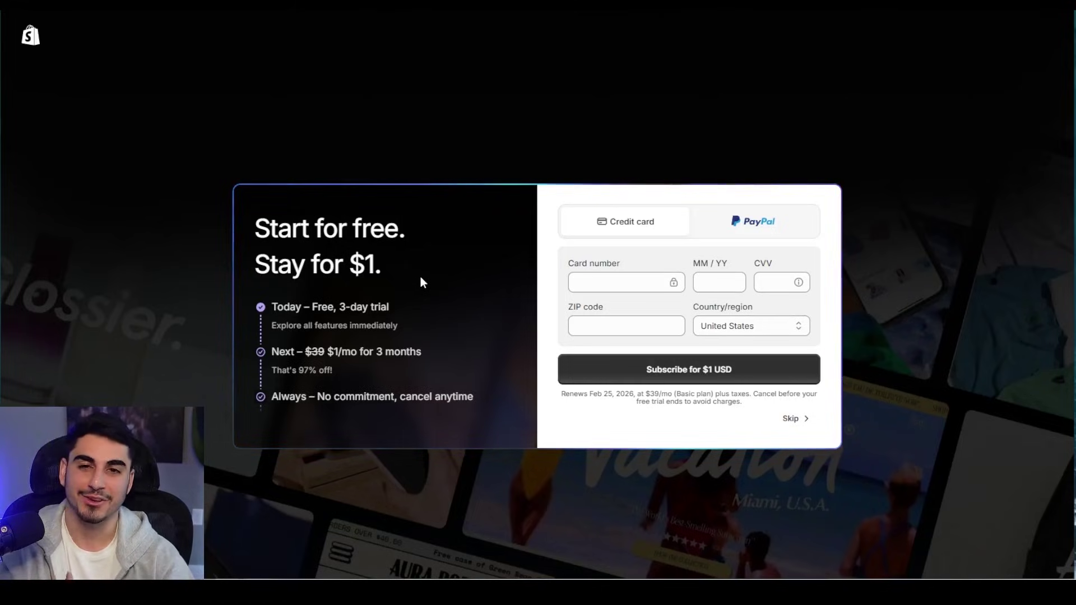
left_click(752, 222)
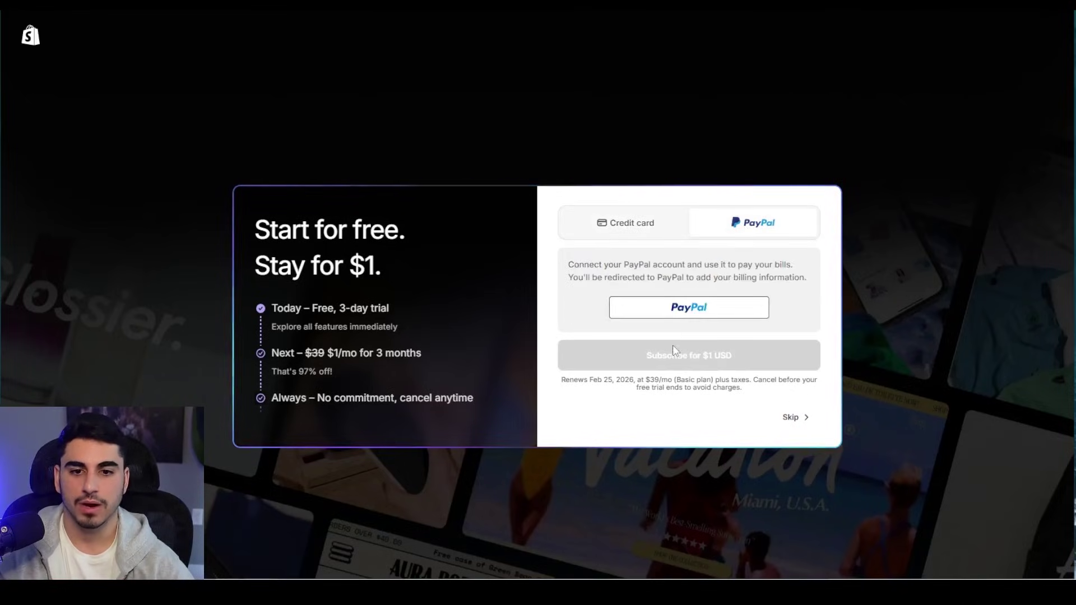
left_click(676, 312)
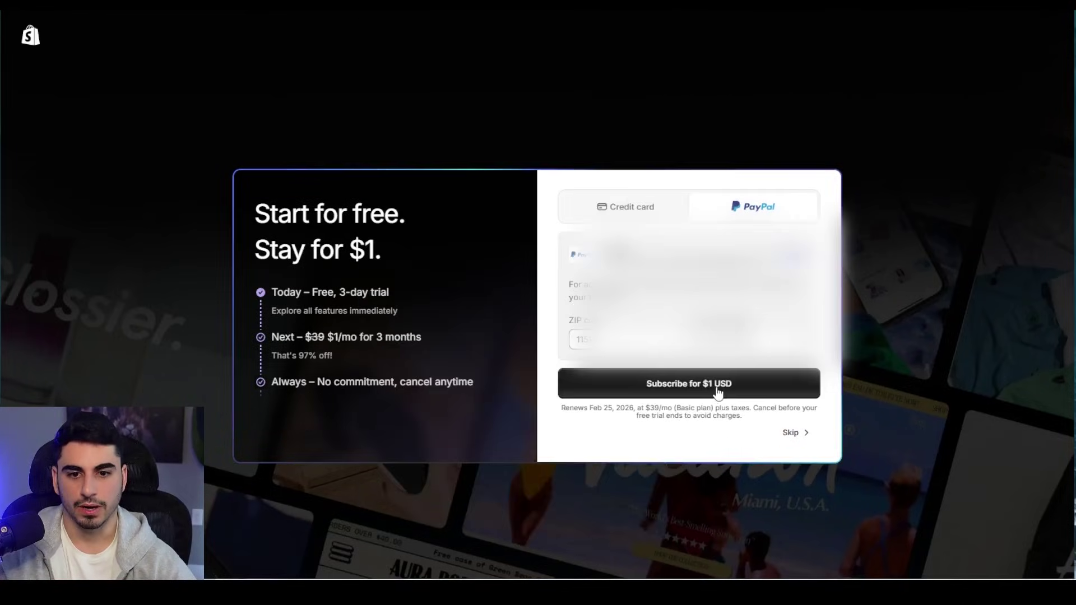
left_click(718, 391)
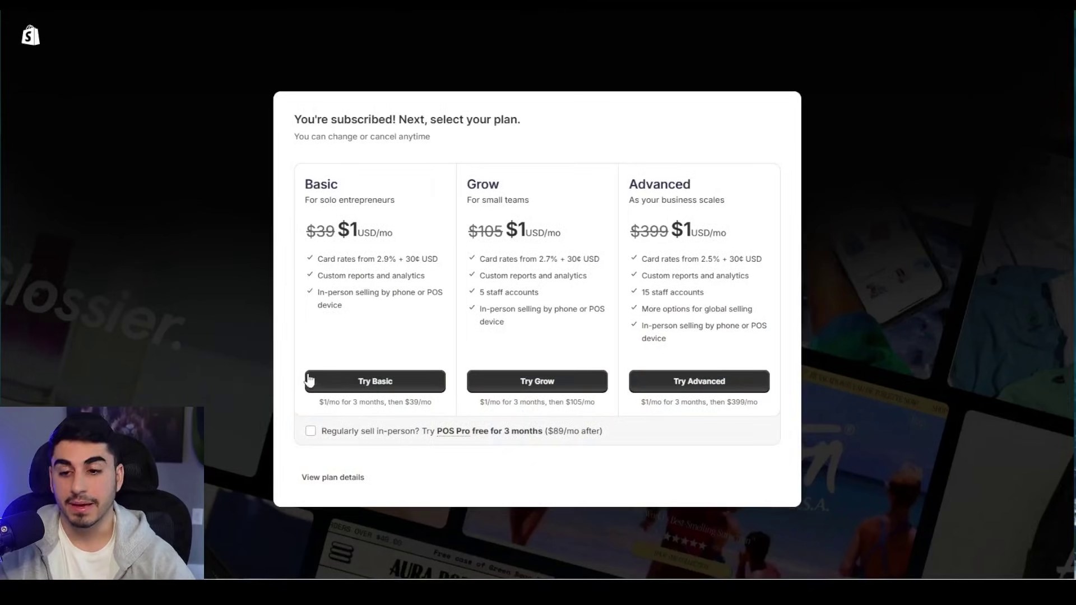
left_click(309, 380)
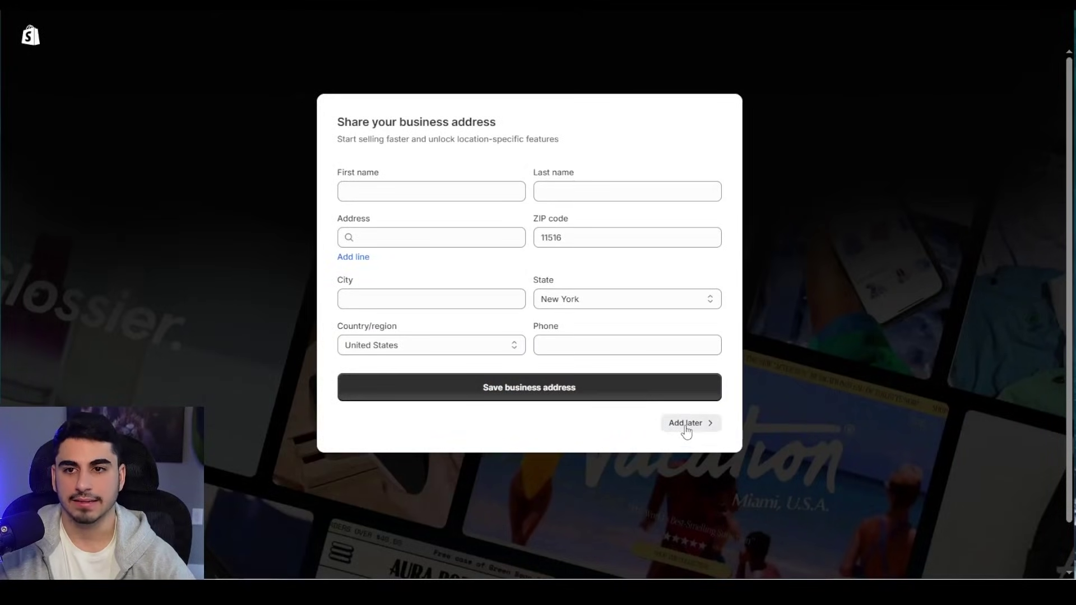
Step: Skip the business address and the customized setup questions
left_click(689, 430)
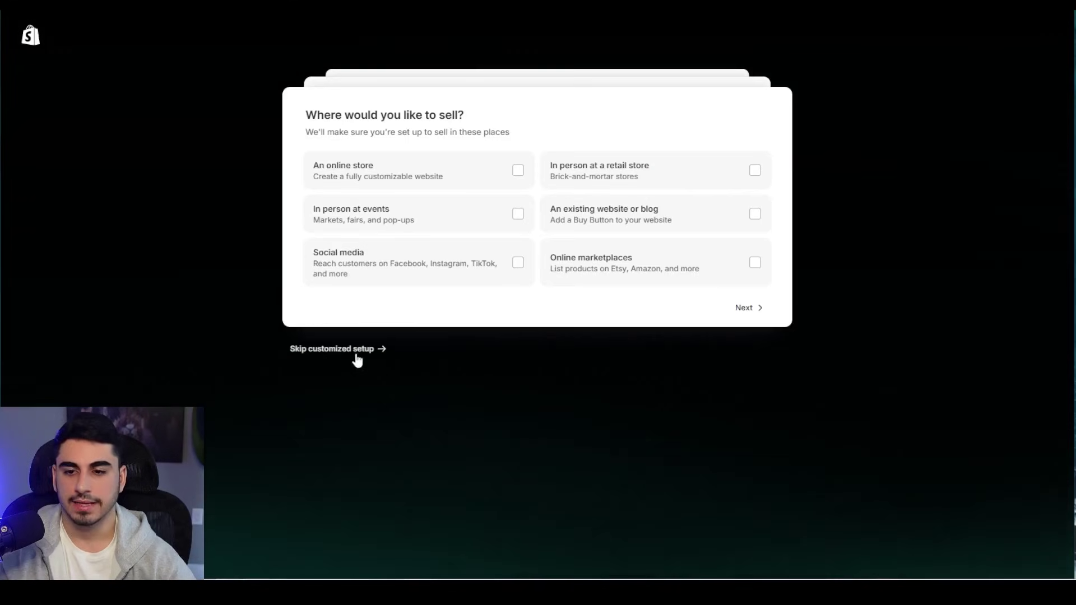
left_click(355, 353)
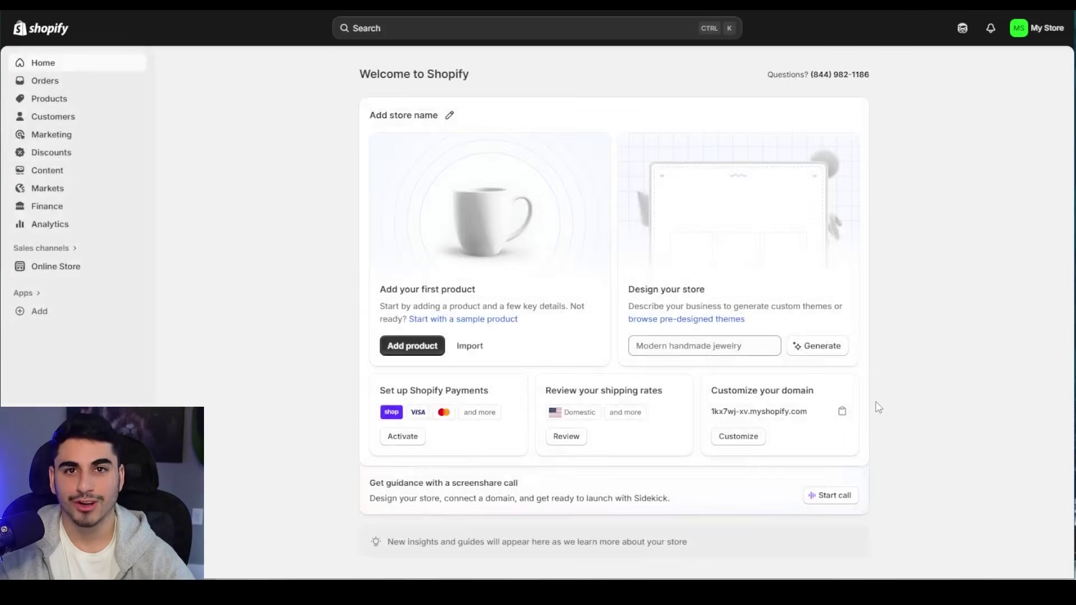
key("ctrl+k")
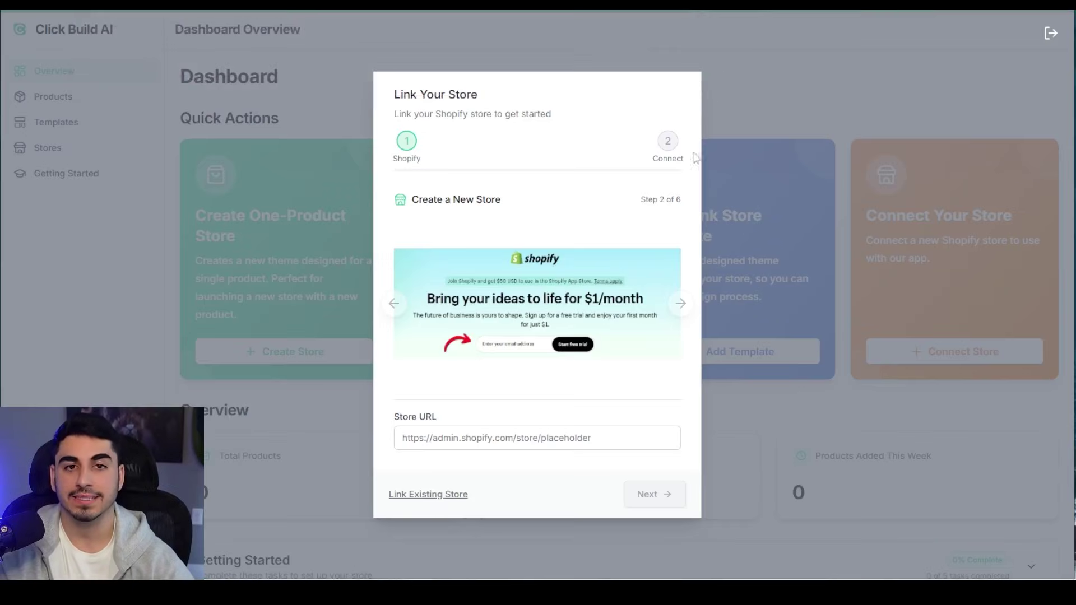
Step: Link the new store's admin URL and install the Blocky companion app
left_click(587, 436)
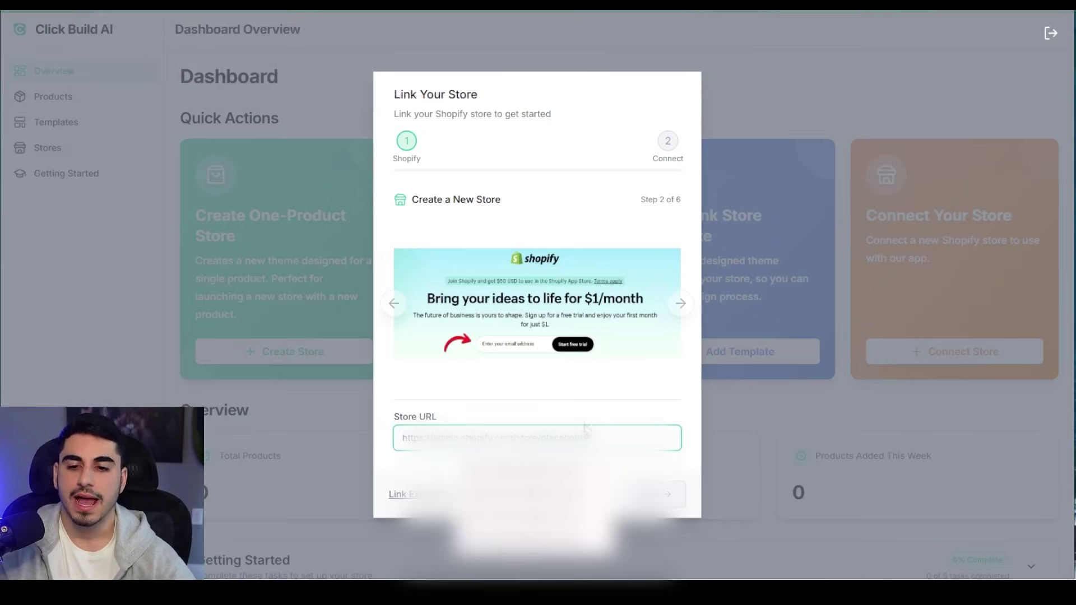
key("Down")
key("Return")
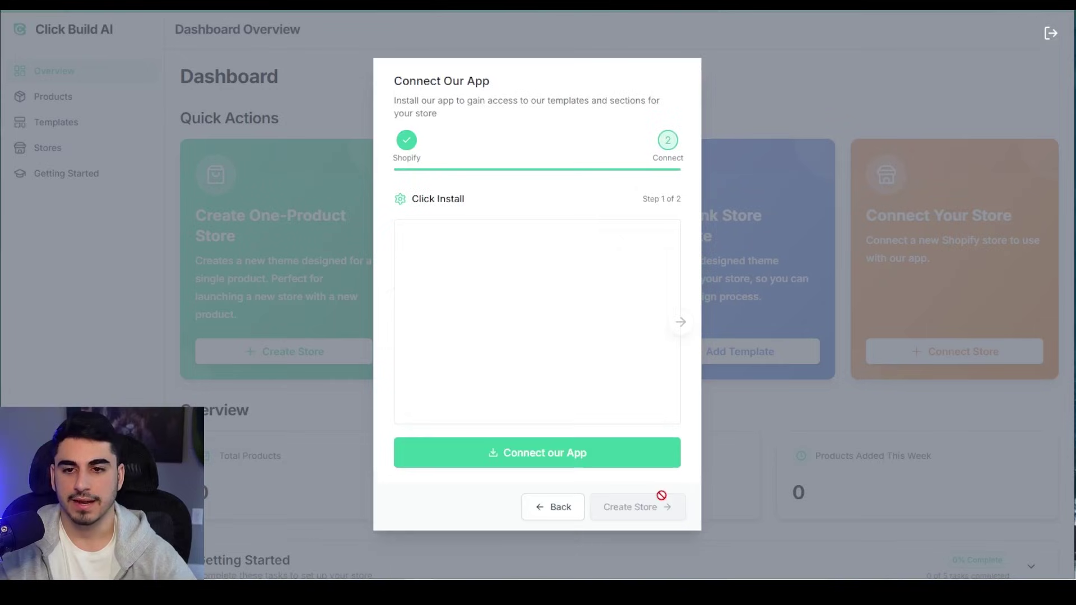
left_click(551, 459)
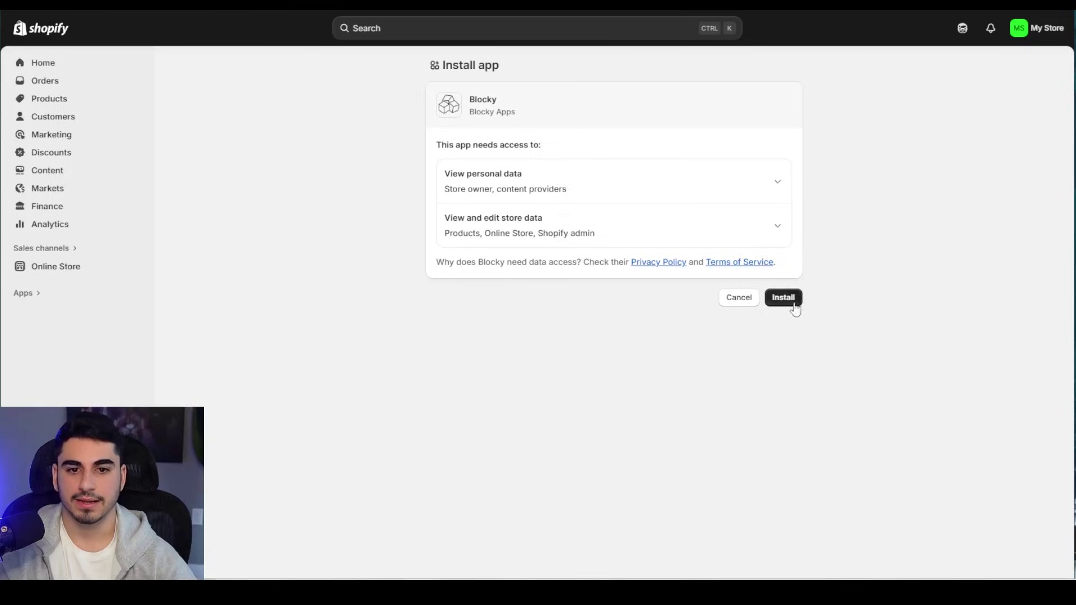
left_click(793, 303)
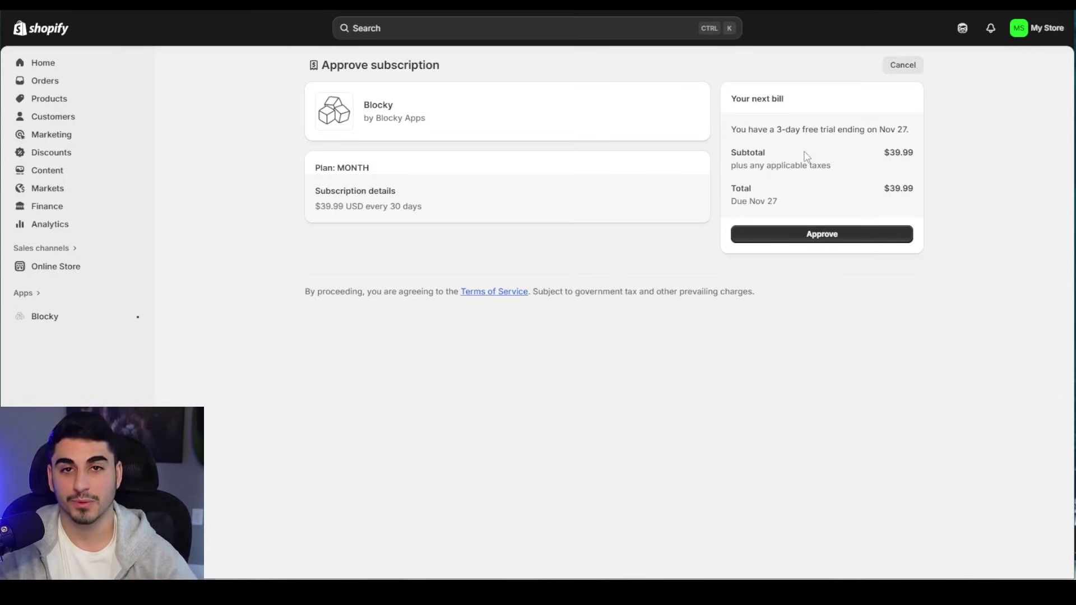
Step: Approve the Blocky subscription, turn the app on, and create the store theme
left_click(821, 236)
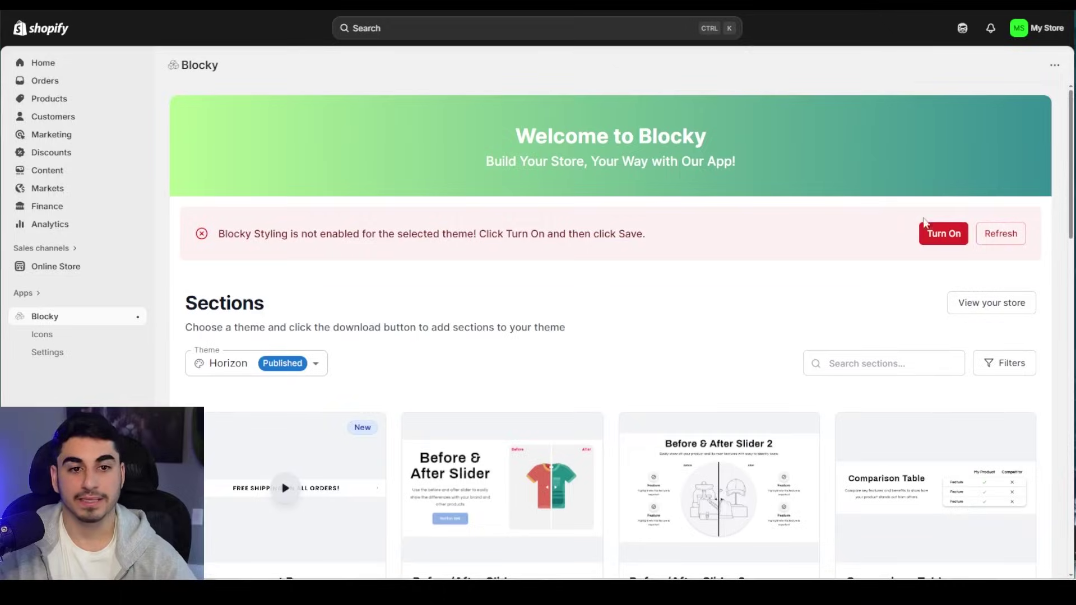
left_click(930, 237)
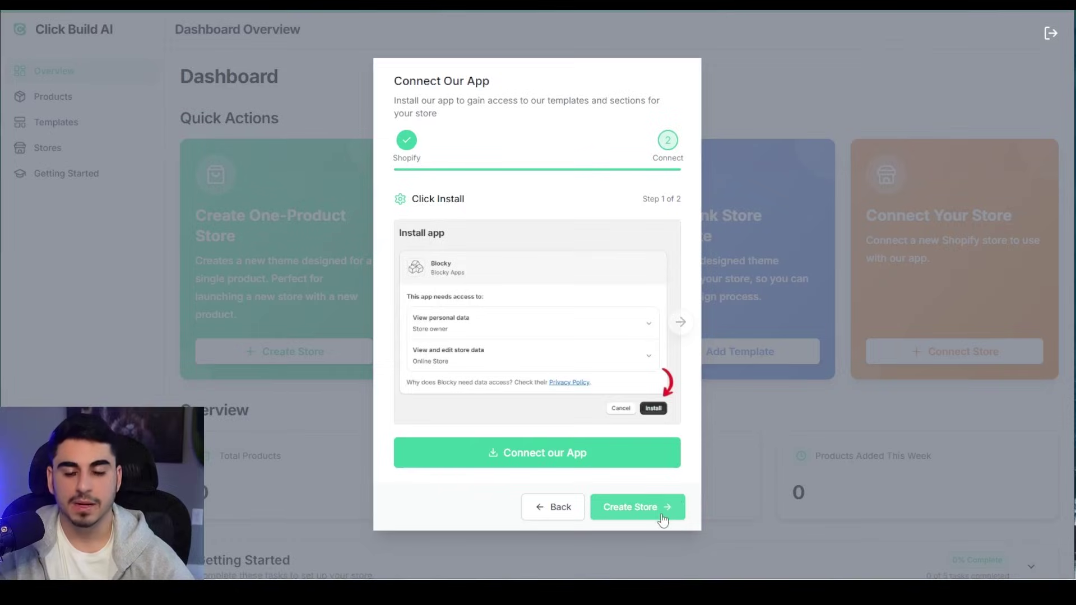
left_click(660, 518)
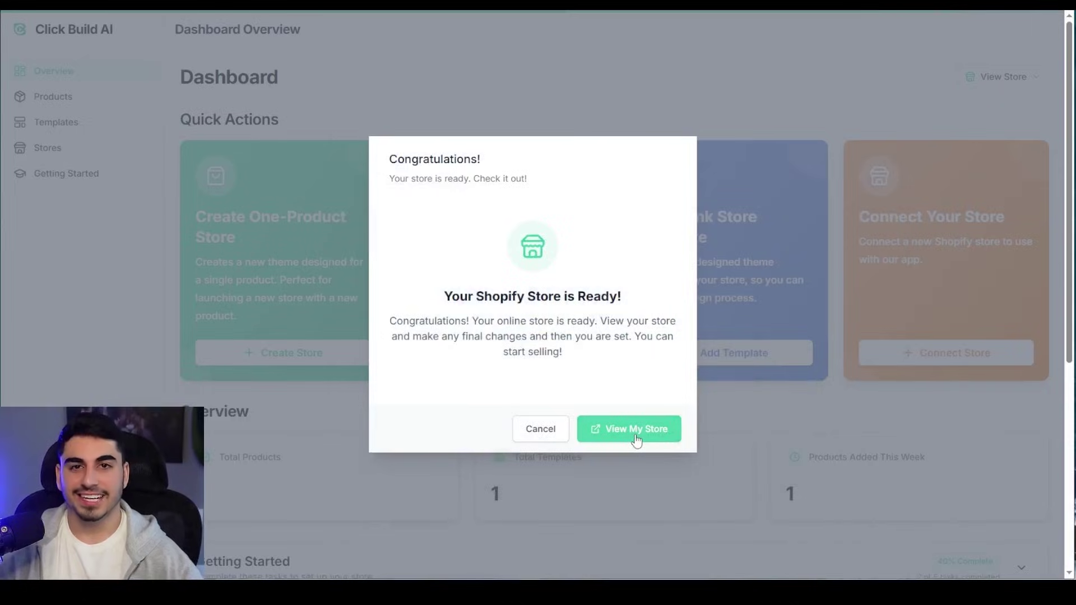
Step: Open the finished store theme on its Products > Default product template
left_click(635, 430)
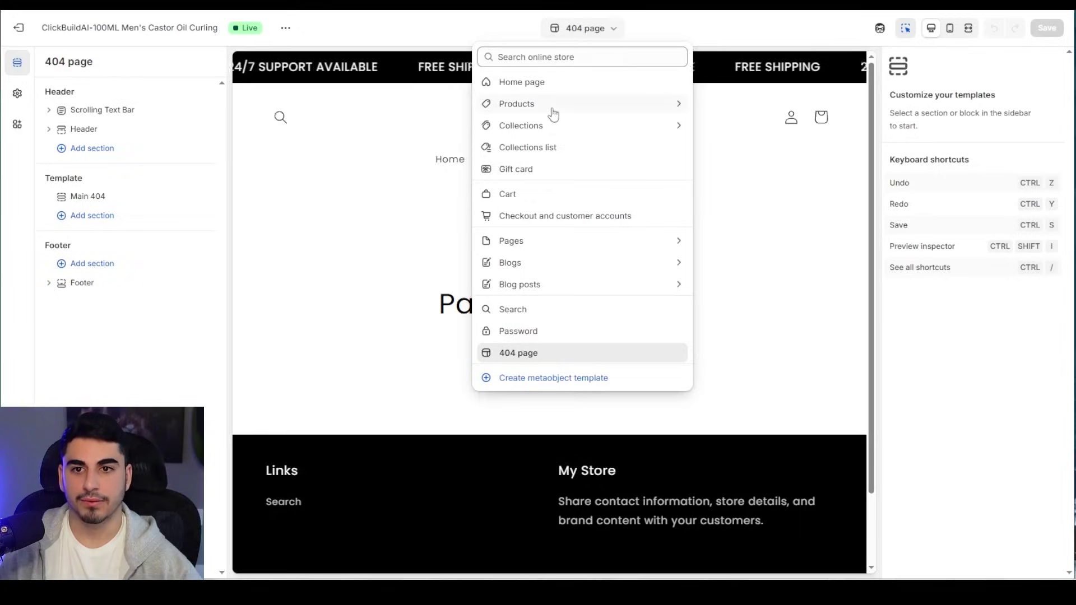
left_click(550, 106)
left_click(552, 114)
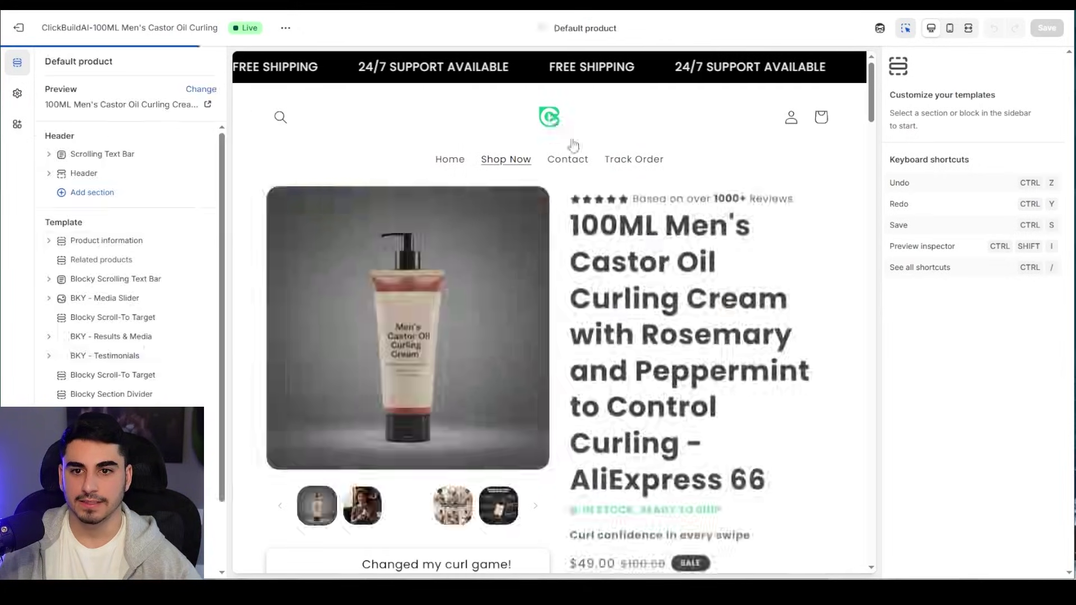
scroll(669, 351, "down", 10)
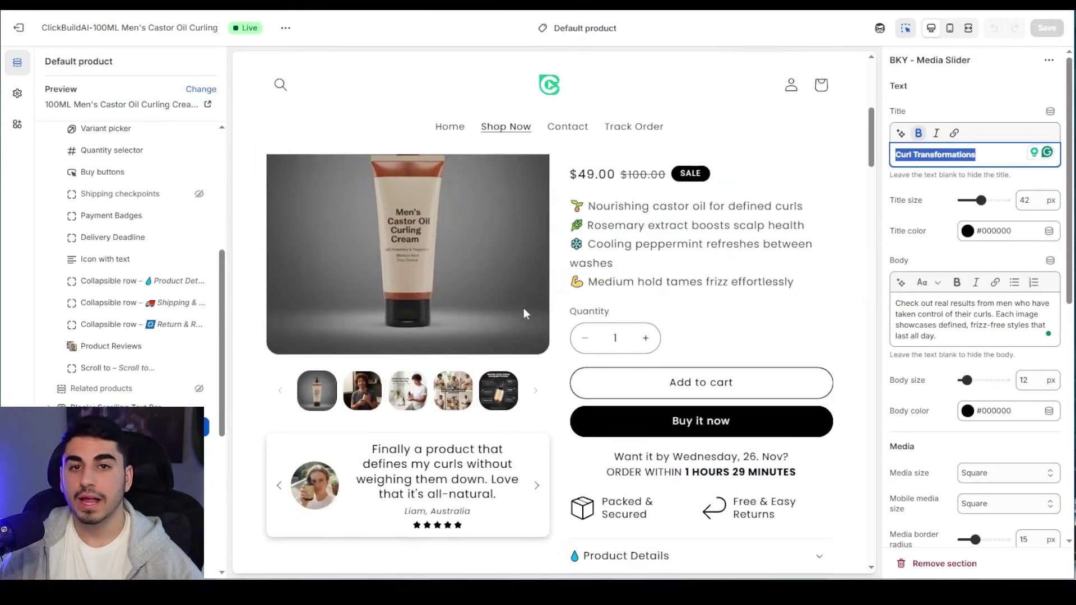
Step: Inspect the Media Slider's description paragraph and second image, then focus Namelix's keyword field
scroll(523, 308, "down", 6)
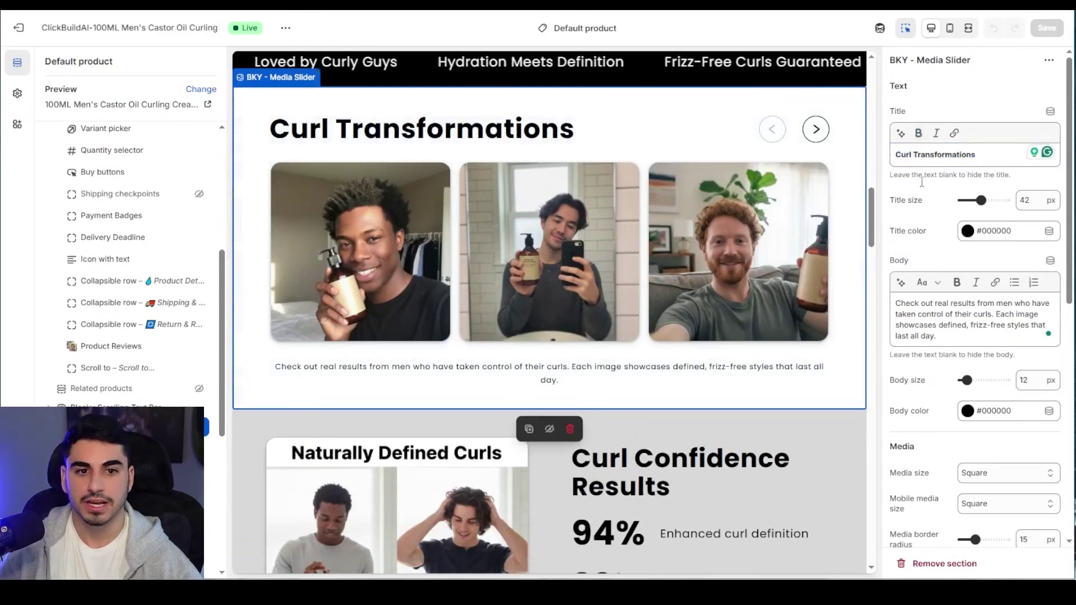
left_click_drag(895, 303, 931, 338)
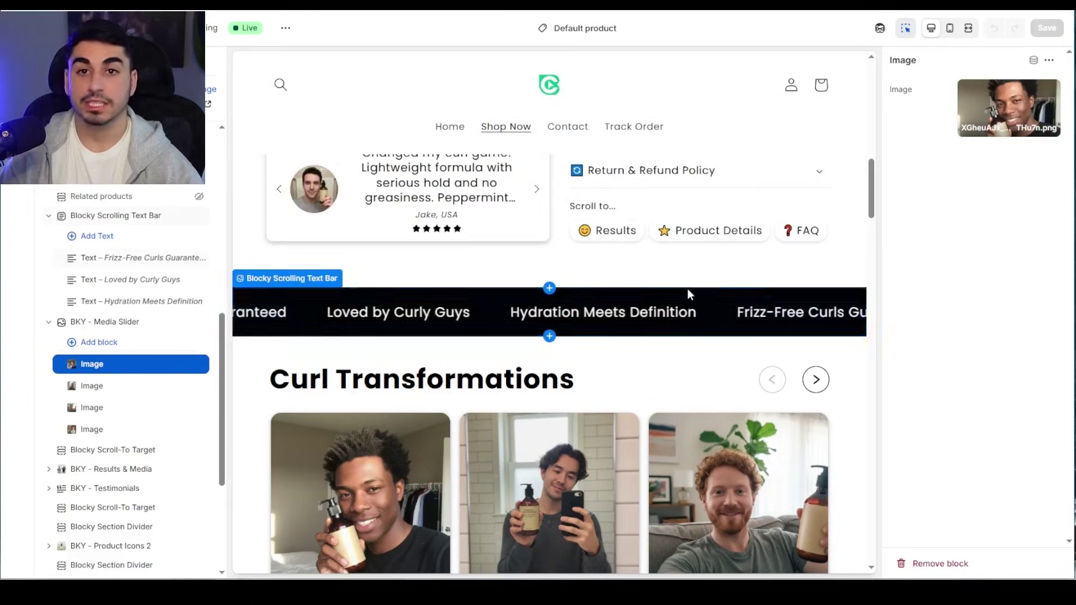
scroll(468, 355, "down", 1)
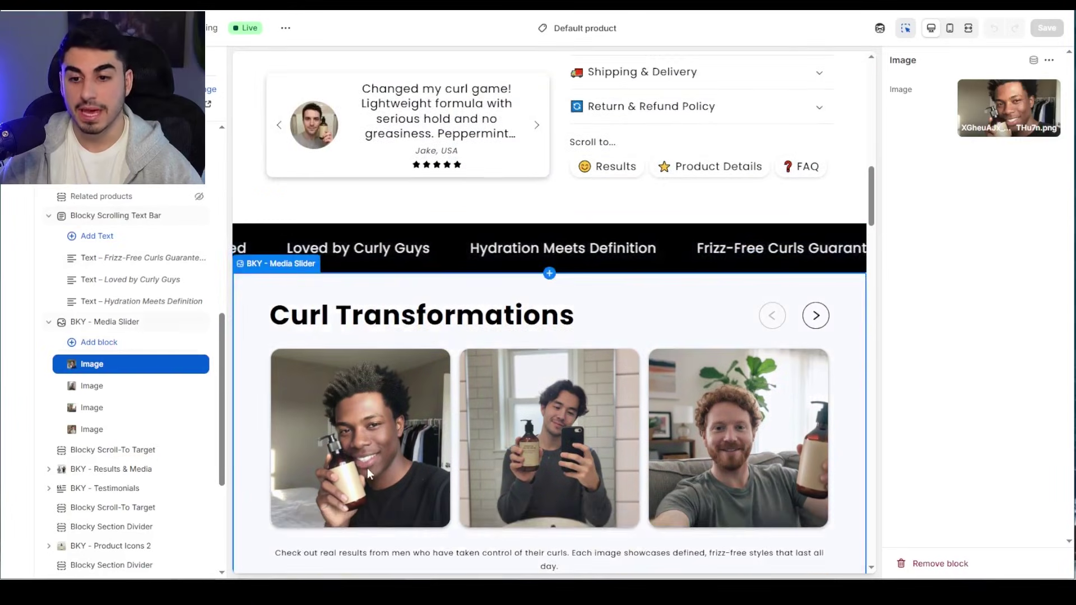
left_click(134, 388)
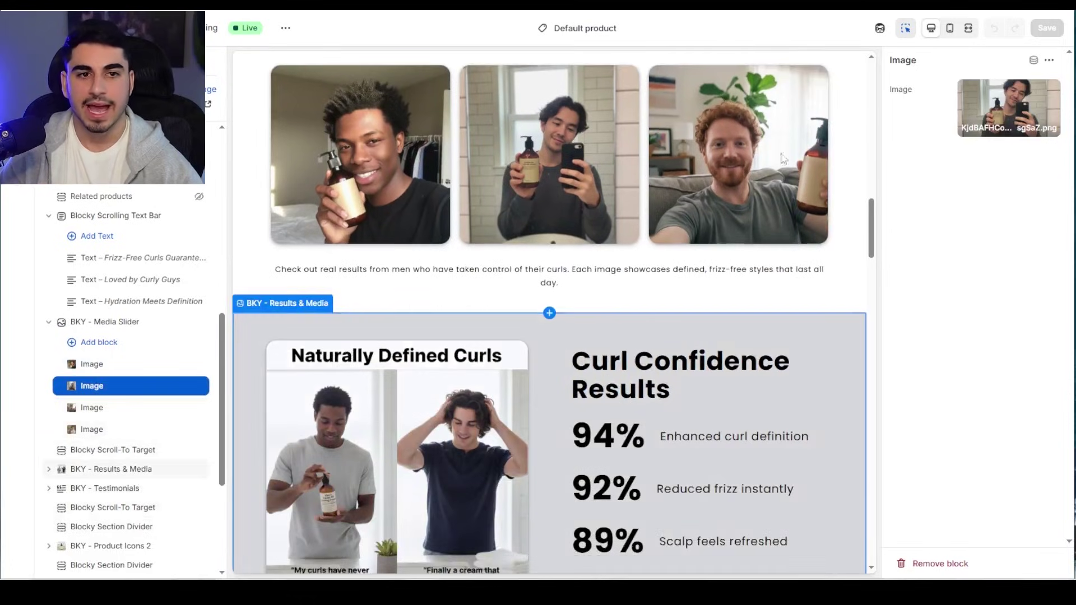
mouse_move(988, 139)
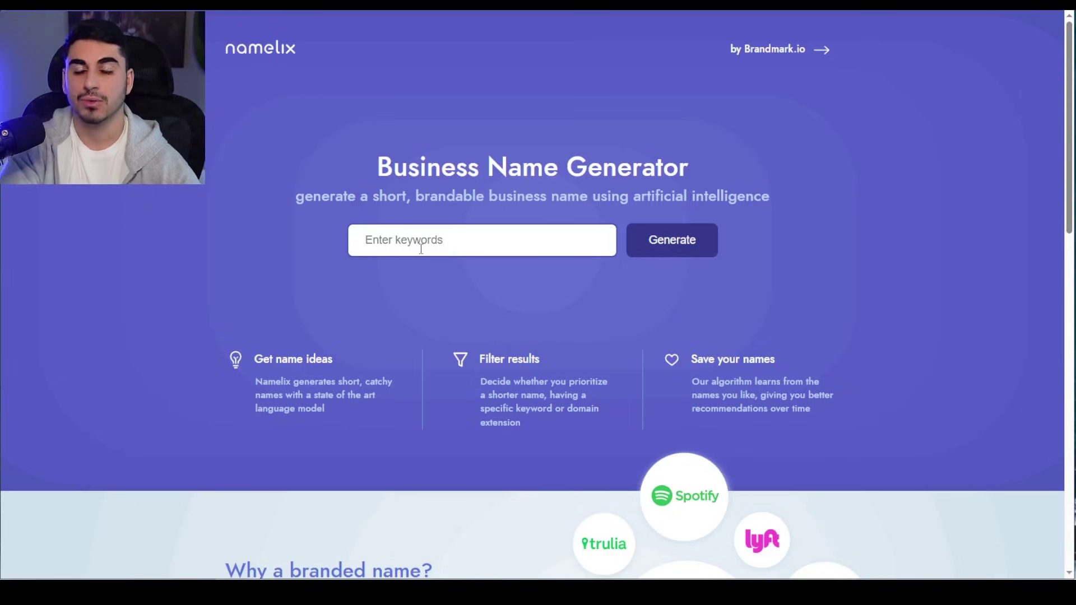
left_click(421, 249)
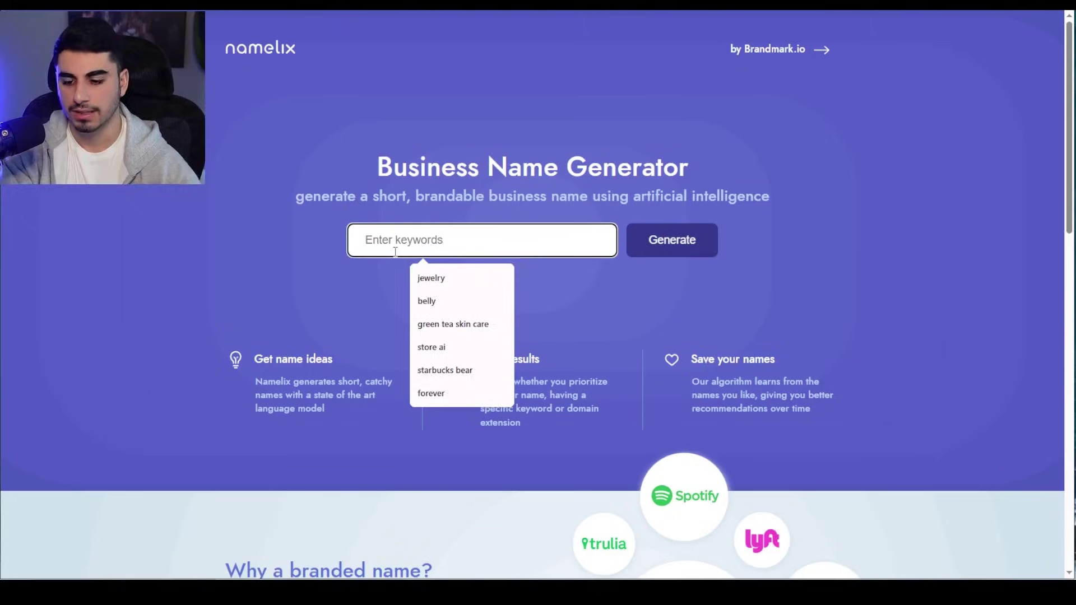
Step: Generate brand names from 'curly hair castor oil' with Auto style, medium randomness and a pasted description
left_click(452, 214)
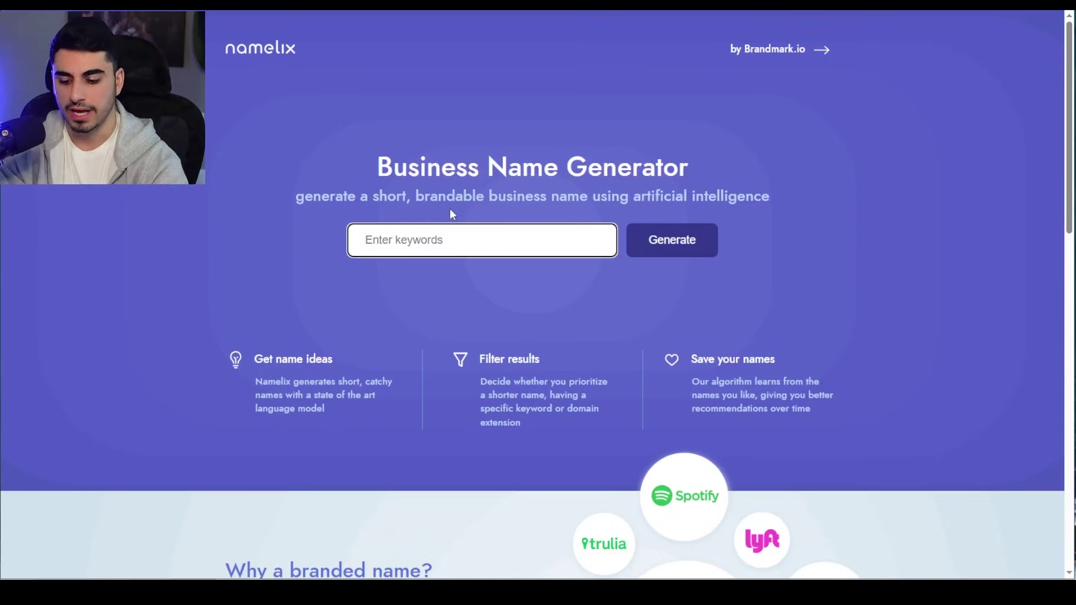
type("curly hair castor oil")
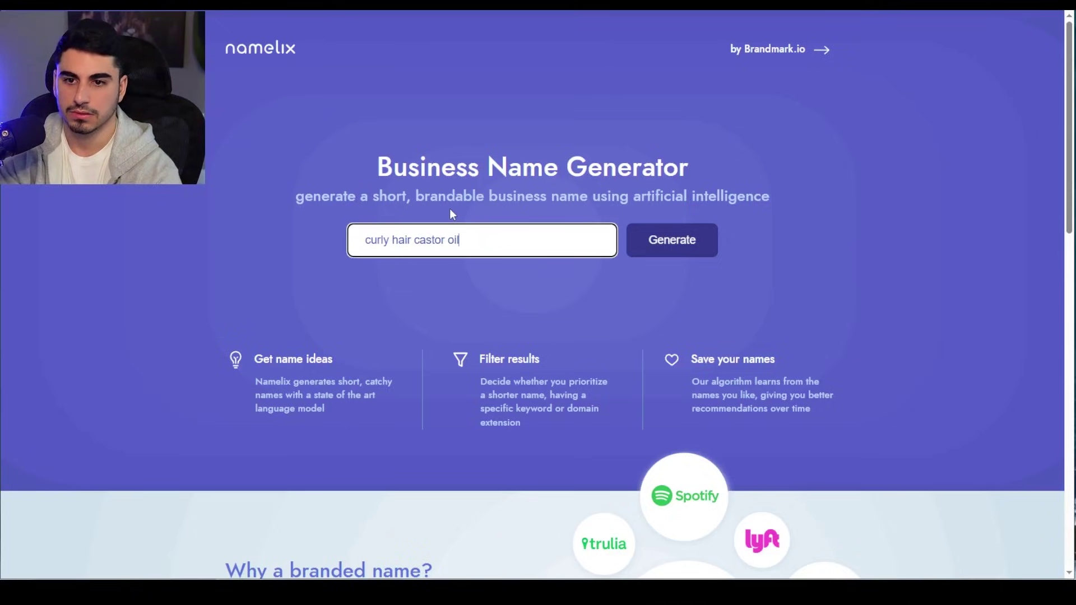
left_click(687, 245)
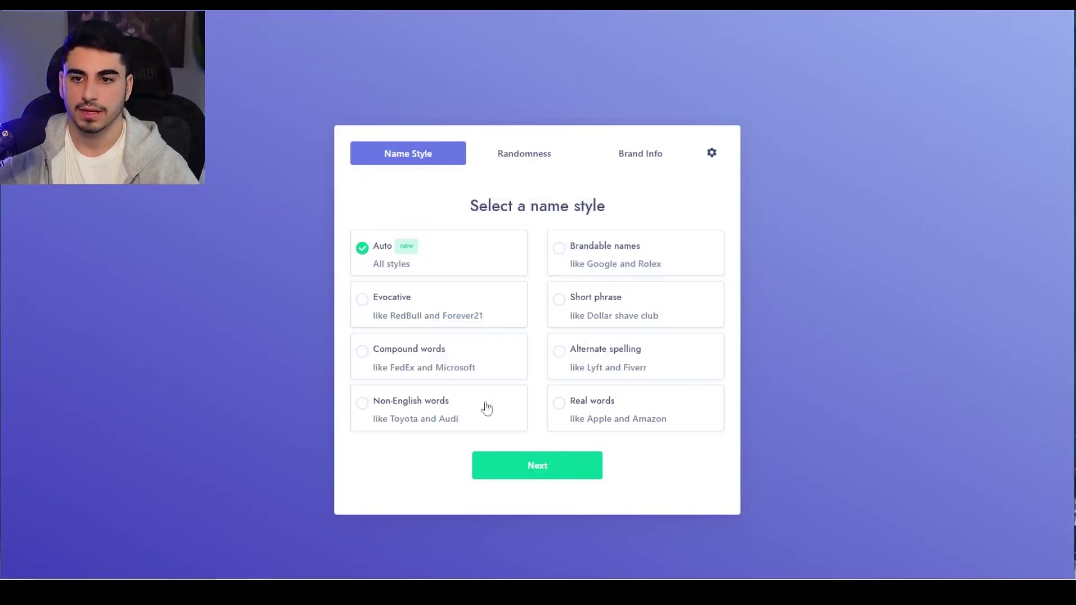
left_click(493, 464)
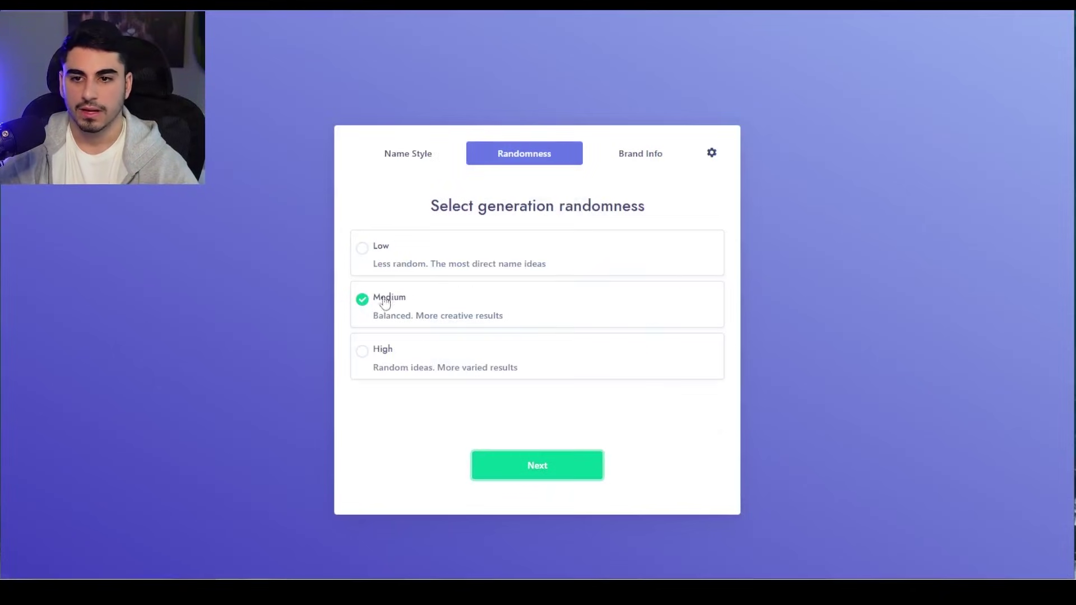
left_click(539, 479)
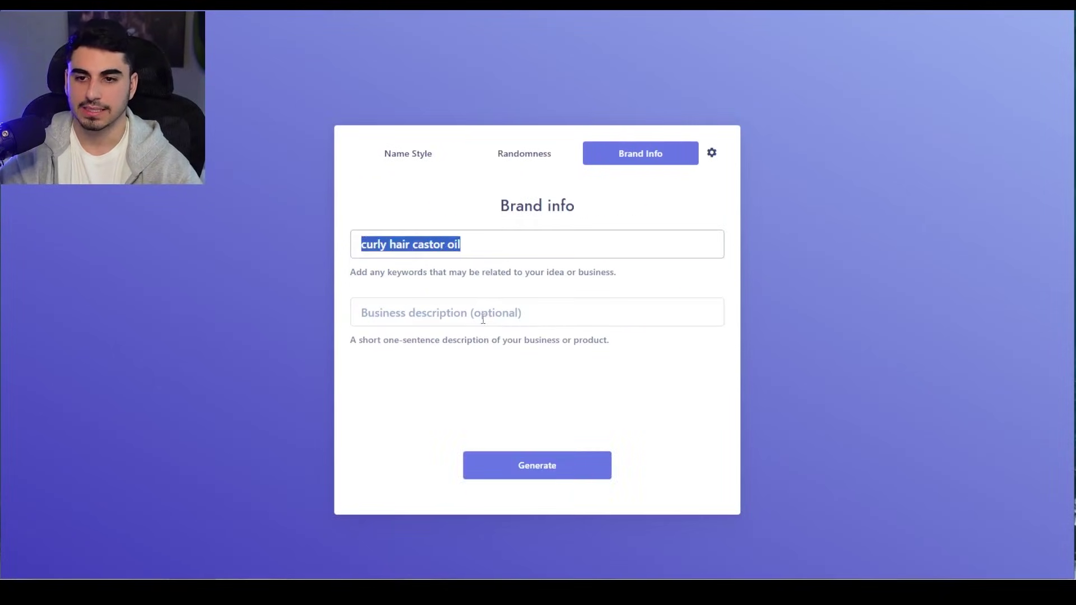
left_click(484, 320)
type("curly hair castor oil")
left_click(596, 425)
left_click(566, 466)
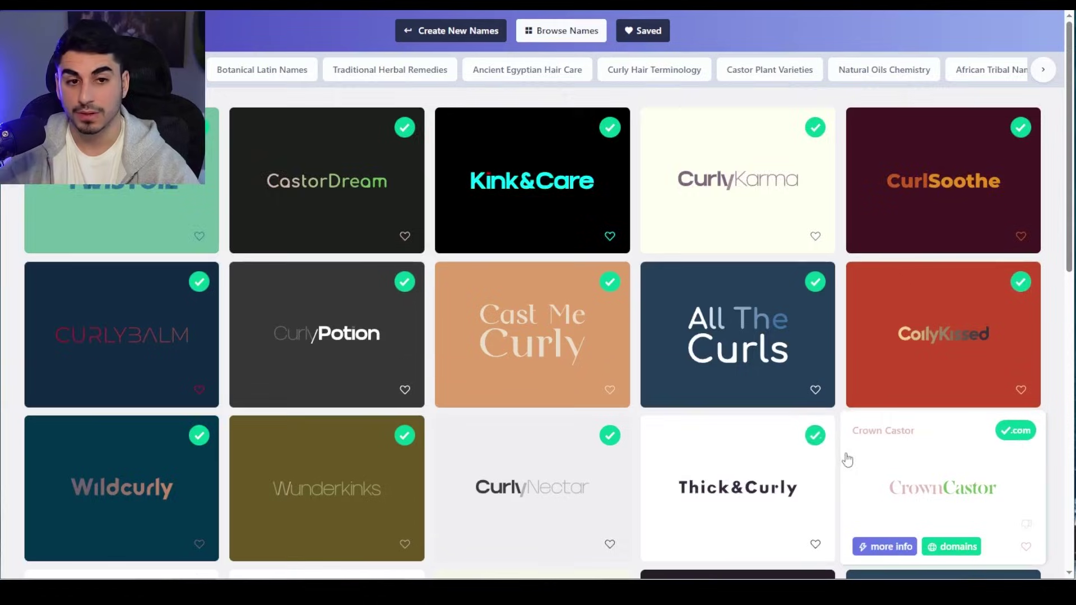
Step: Open the CurlyKarma design in Namelix and make its background white and both words black
scroll(848, 459, "down", 5)
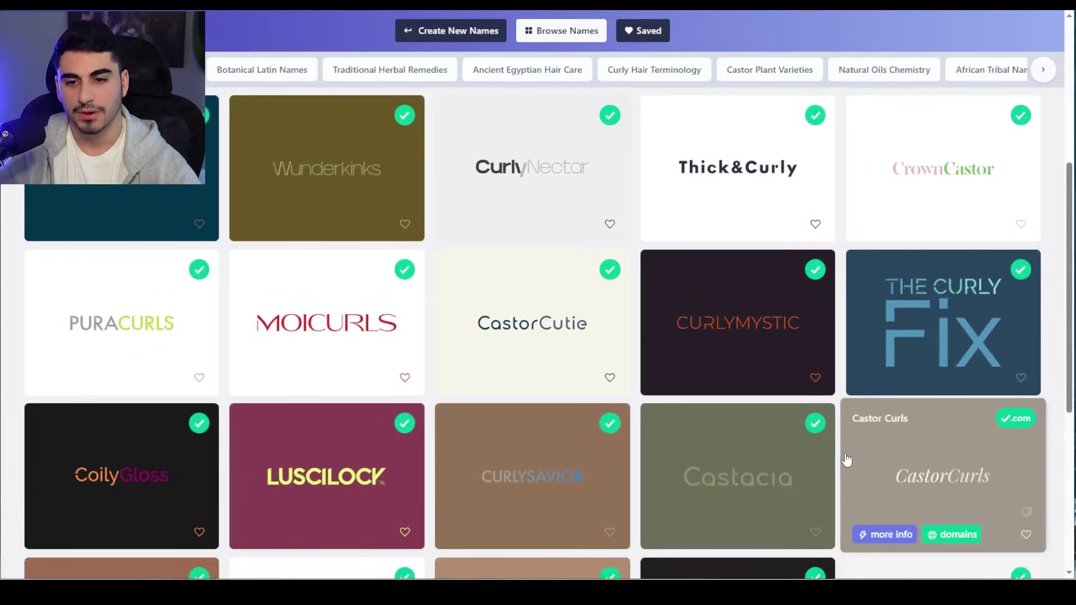
scroll(846, 460, "down", 2)
scroll(829, 426, "up", 7)
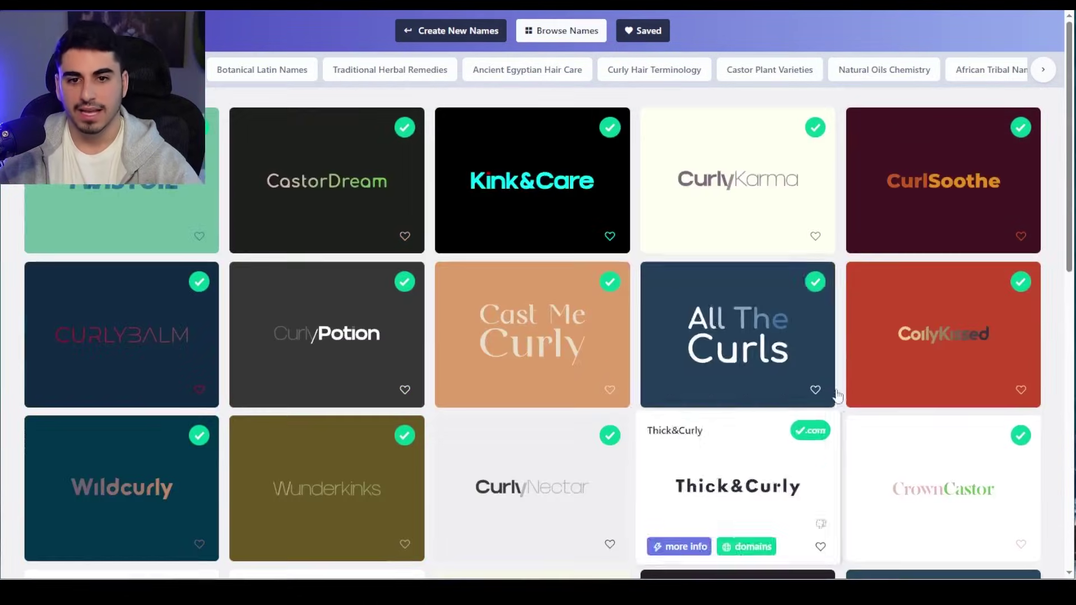
left_click(733, 195)
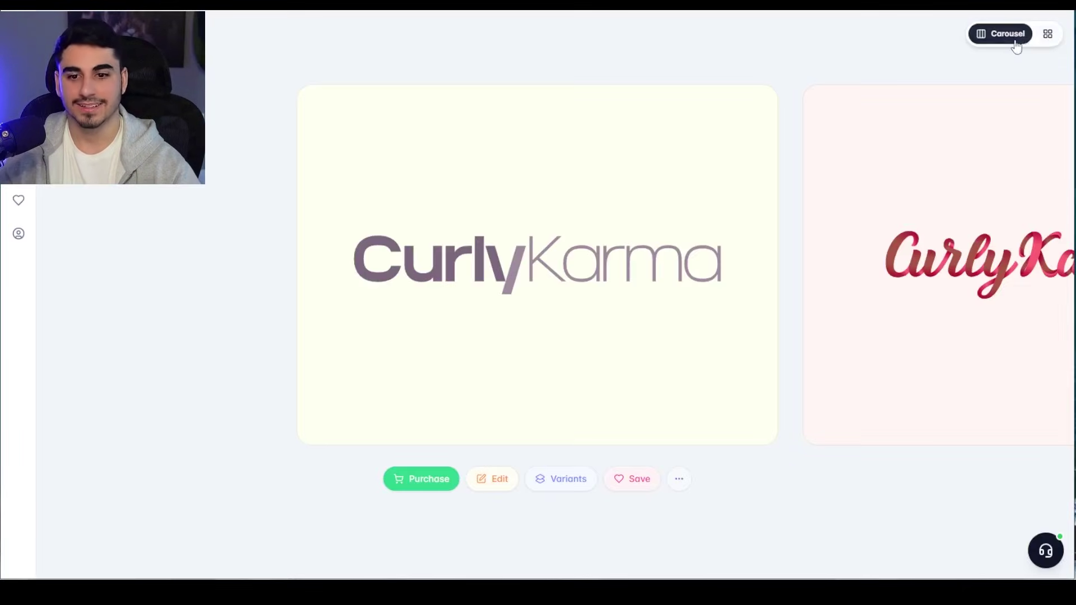
left_click(497, 480)
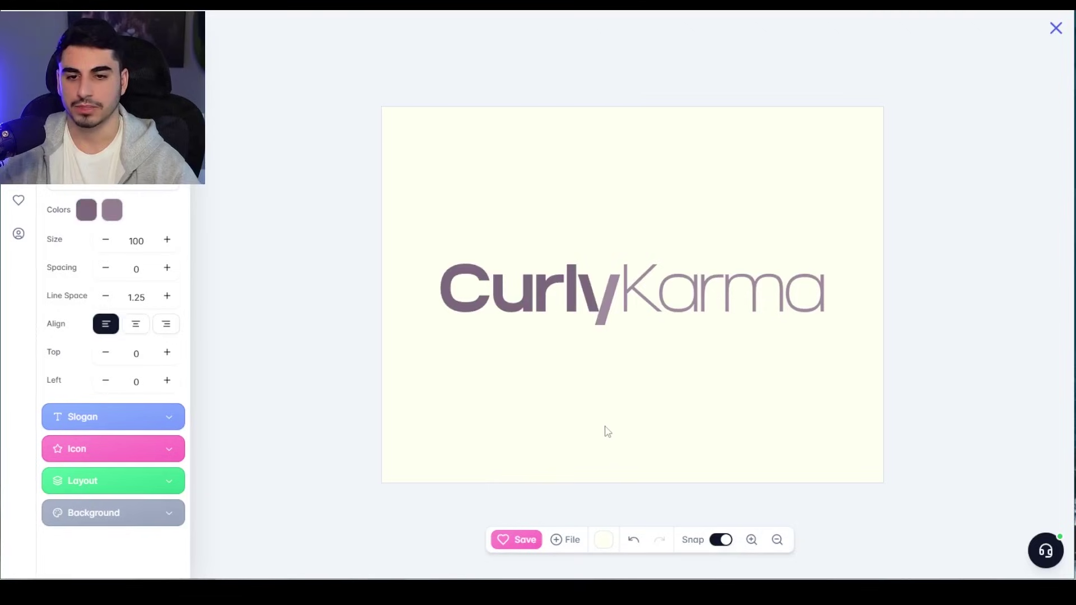
left_click(493, 287)
left_click(86, 212)
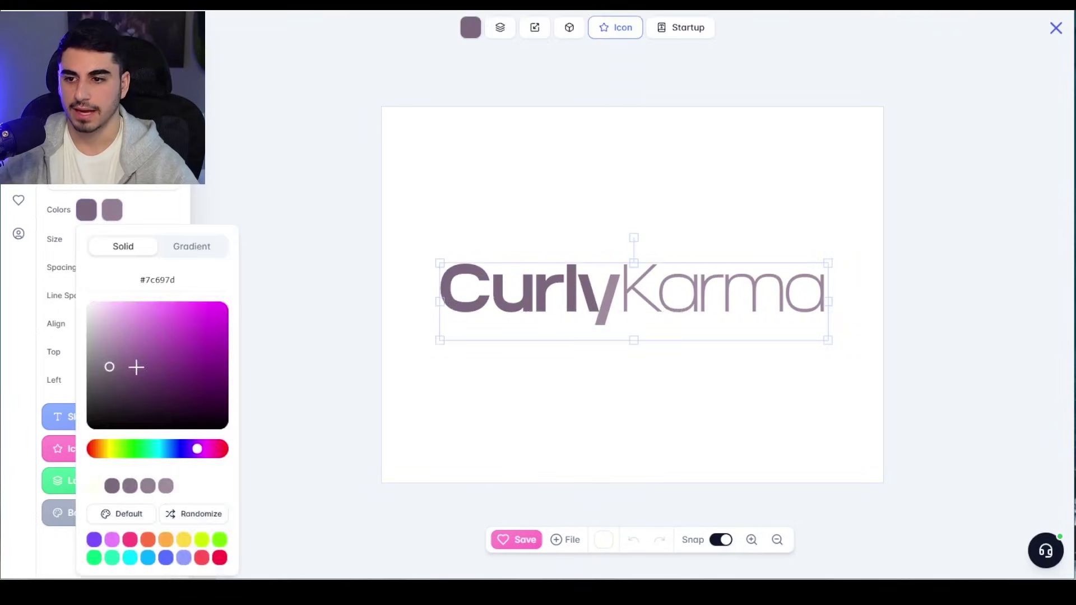
left_click_drag(136, 367, 123, 428)
left_click(634, 291)
left_click_drag(599, 297, 928, 428)
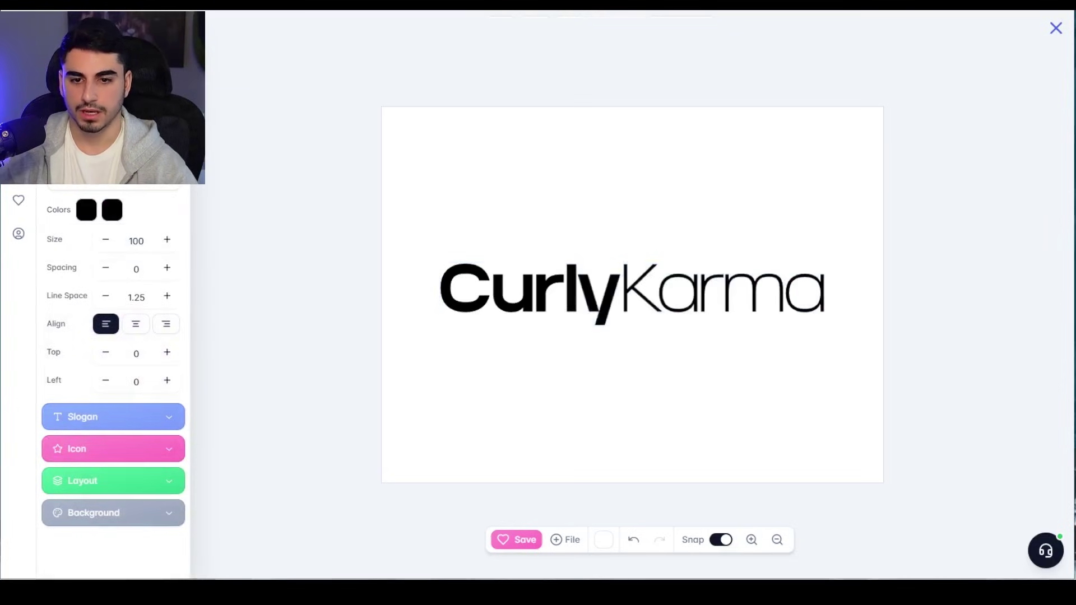
Step: Capture the black CurlyKarma logo with Snipping Tool and save it as an image file
left_click(801, 81)
left_click_drag(427, 244, 834, 334)
left_click(377, 151)
left_click(890, 134)
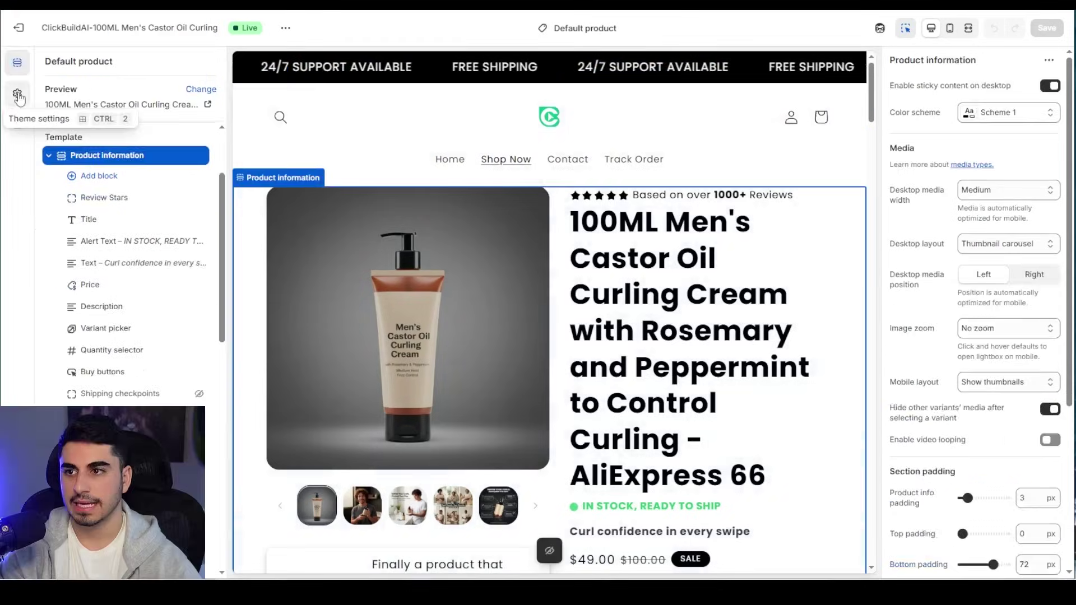
Step: Upload the saved CurlyKarma logo file as the header logo, widen its desktop width, and save the theme
left_click(17, 93)
left_click(76, 96)
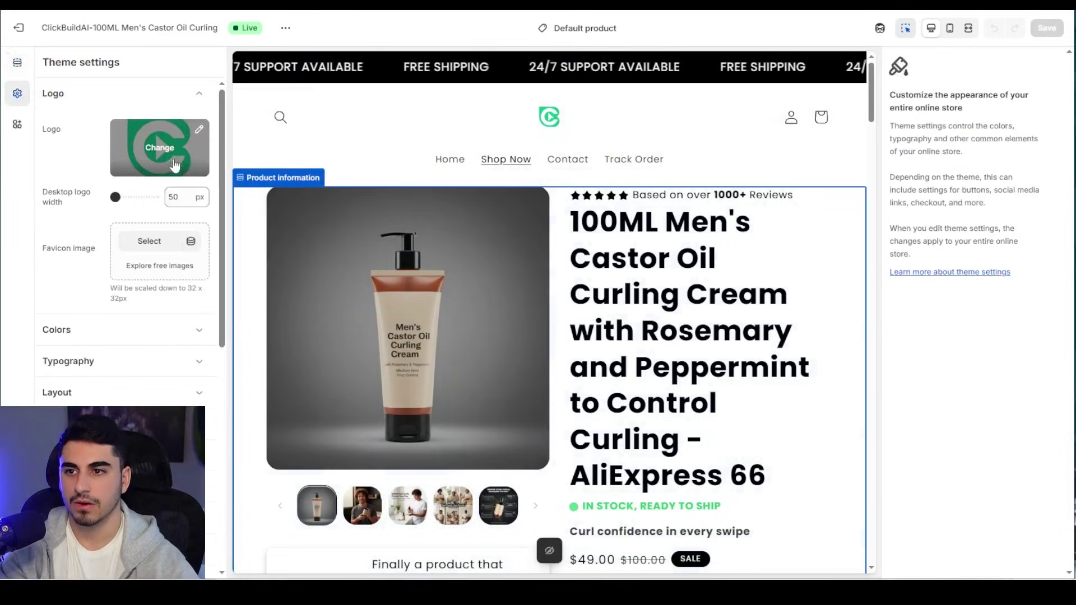
left_click(180, 171)
left_click(214, 195)
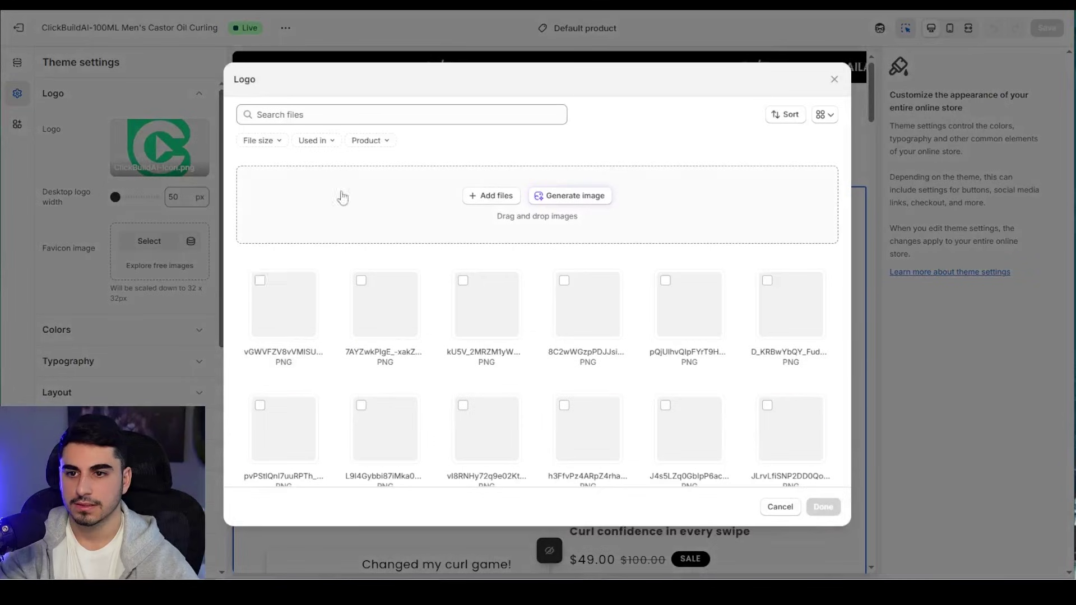
left_click(493, 196)
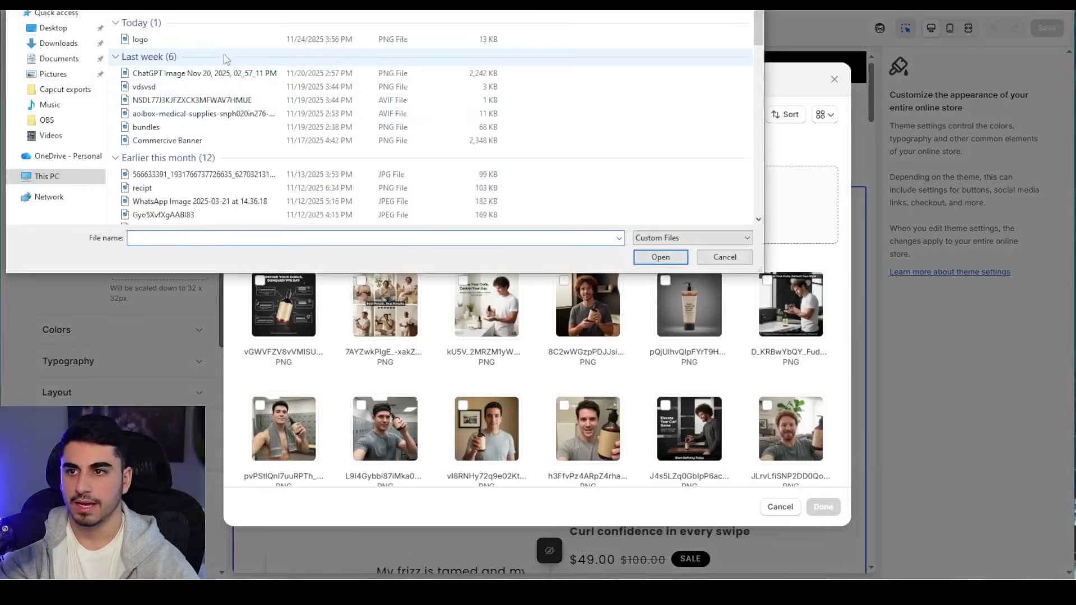
double_click(228, 41)
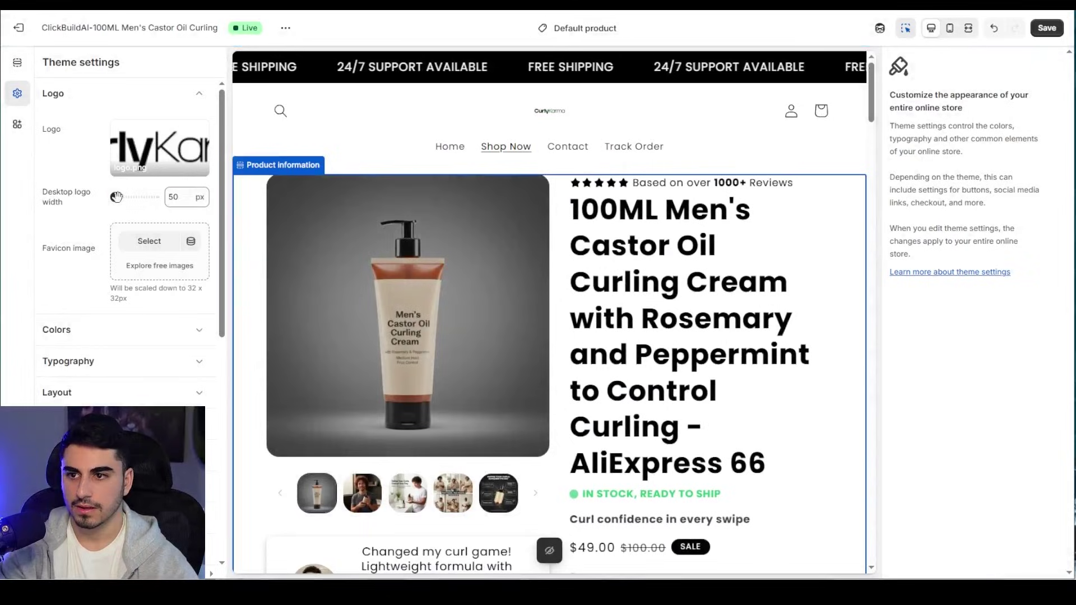
left_click_drag(116, 197, 134, 198)
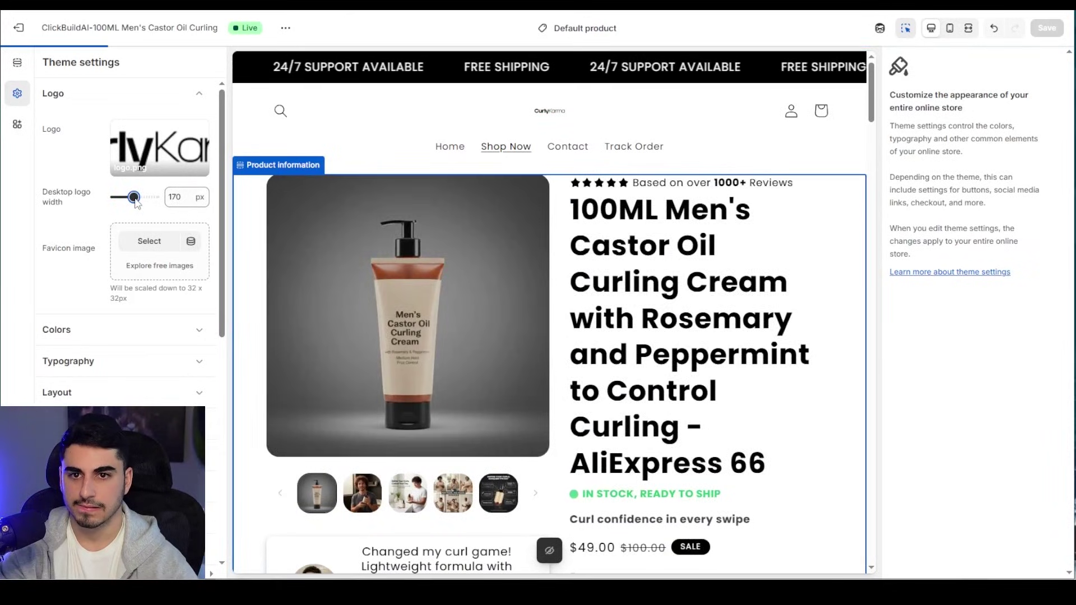
left_click(1046, 29)
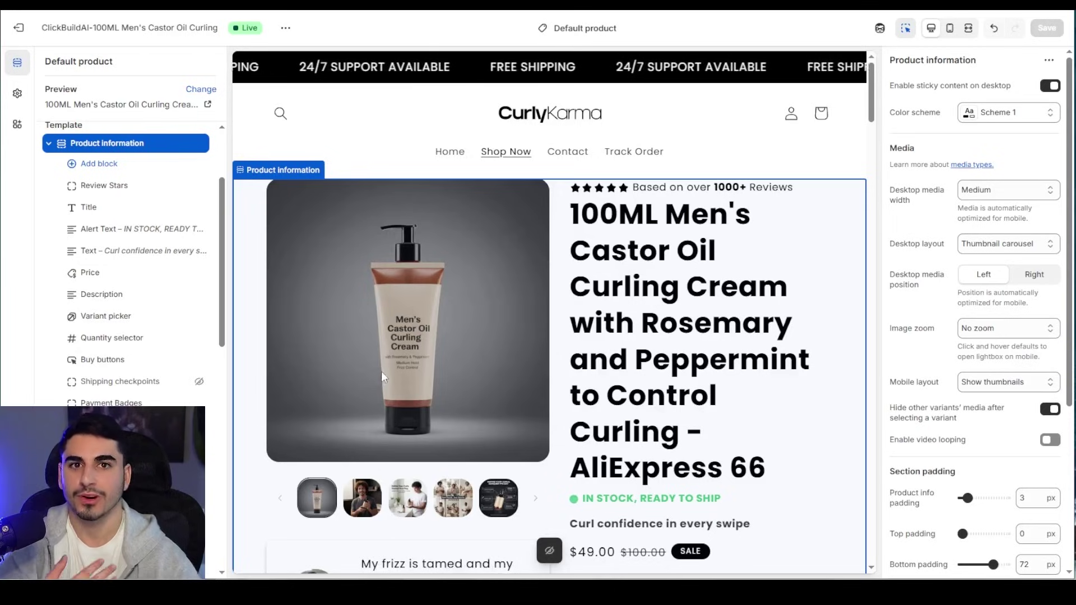
left_click(593, 31)
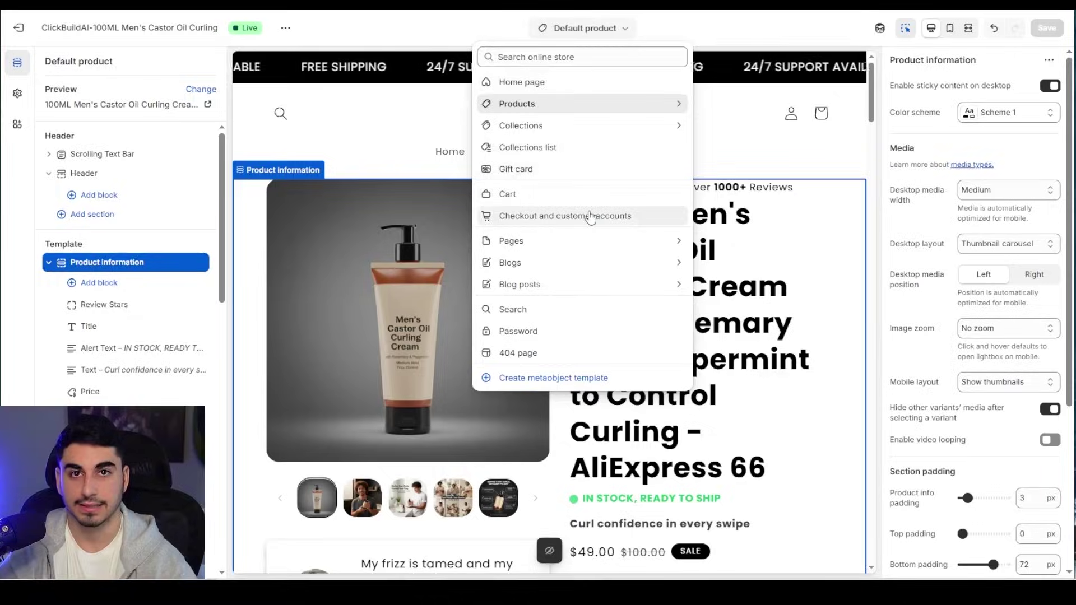
Step: Add the CurlyKarma logo to the checkout at 130 px width and save
left_click(507, 194)
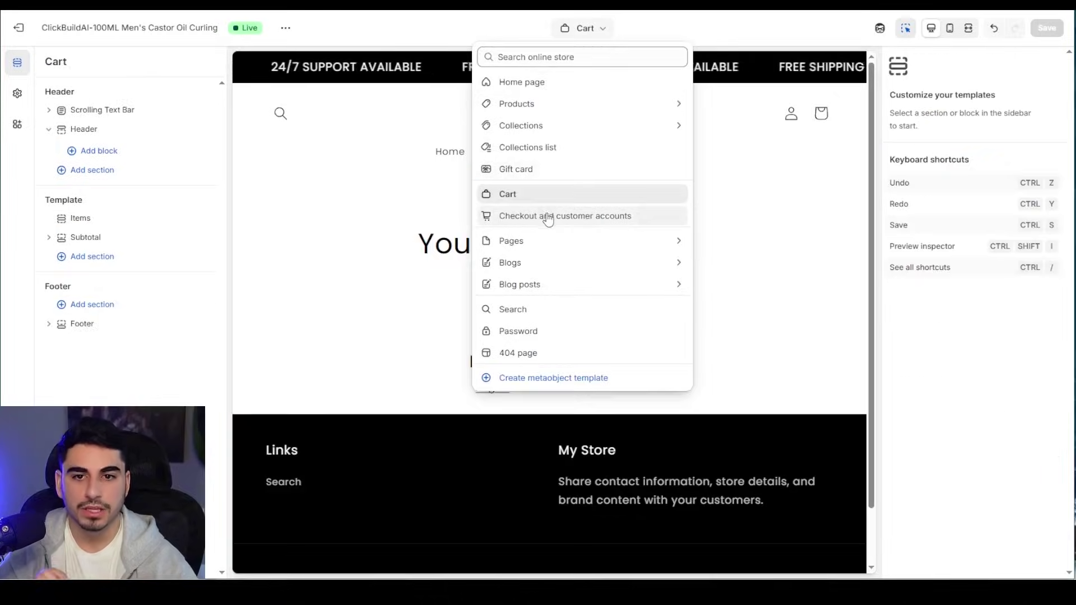
left_click(549, 217)
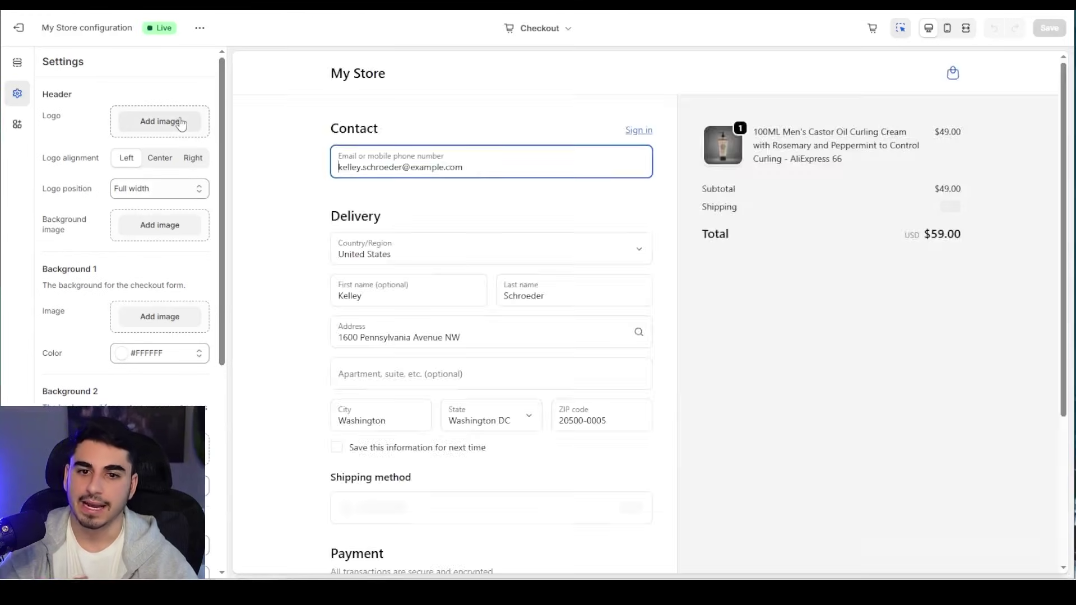
left_click(178, 121)
left_click(299, 303)
left_click(823, 507)
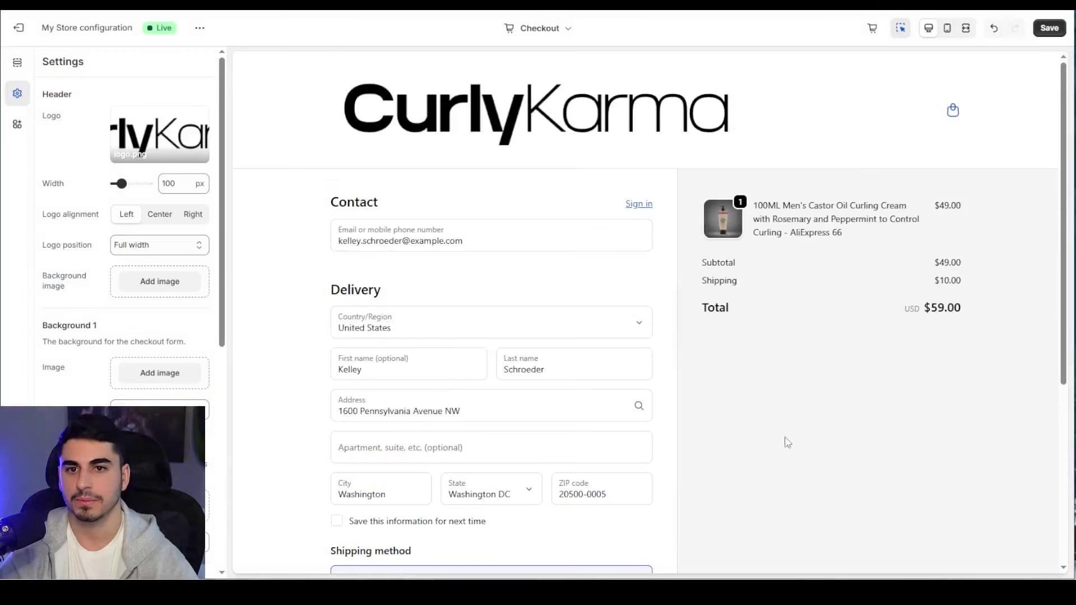
left_click_drag(121, 184, 126, 184)
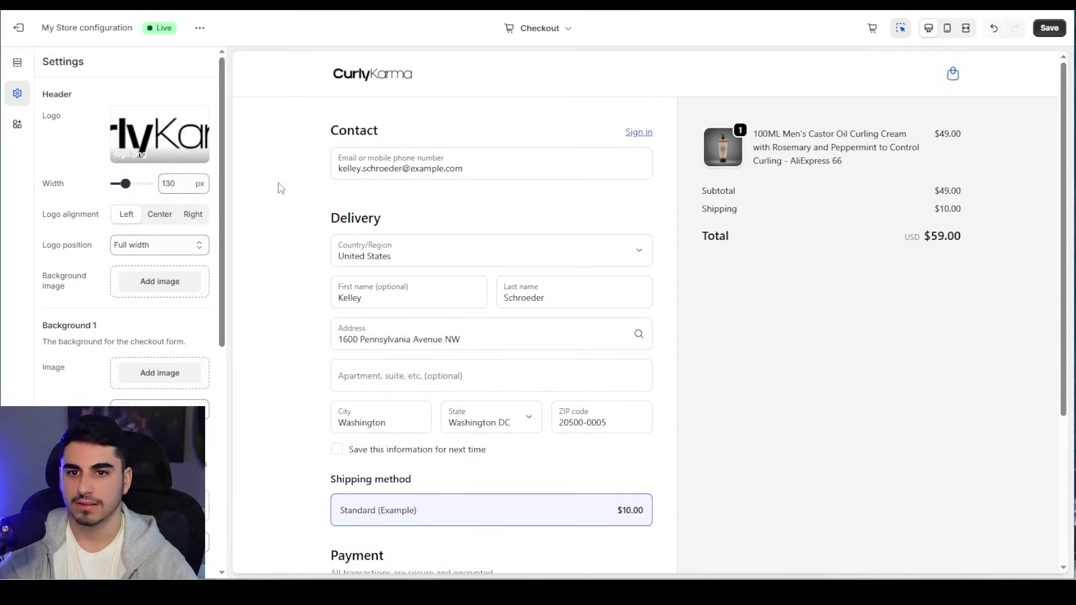
left_click(1049, 28)
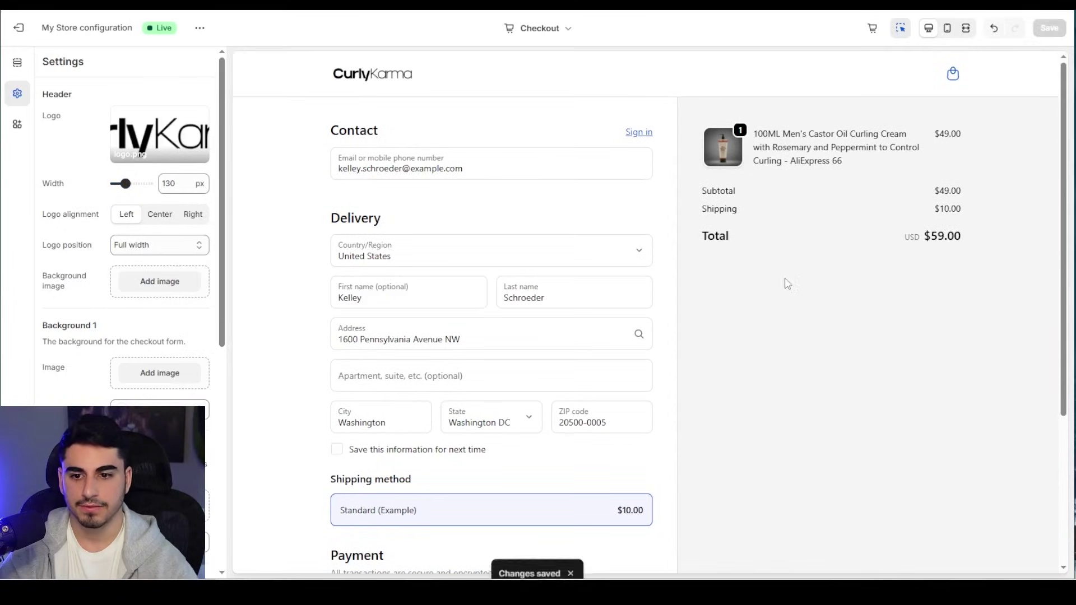
Step: Set the checkout accent colour to black #000000 and save
scroll(787, 283, "down", 4)
scroll(168, 280, "down", 5)
left_click(196, 359)
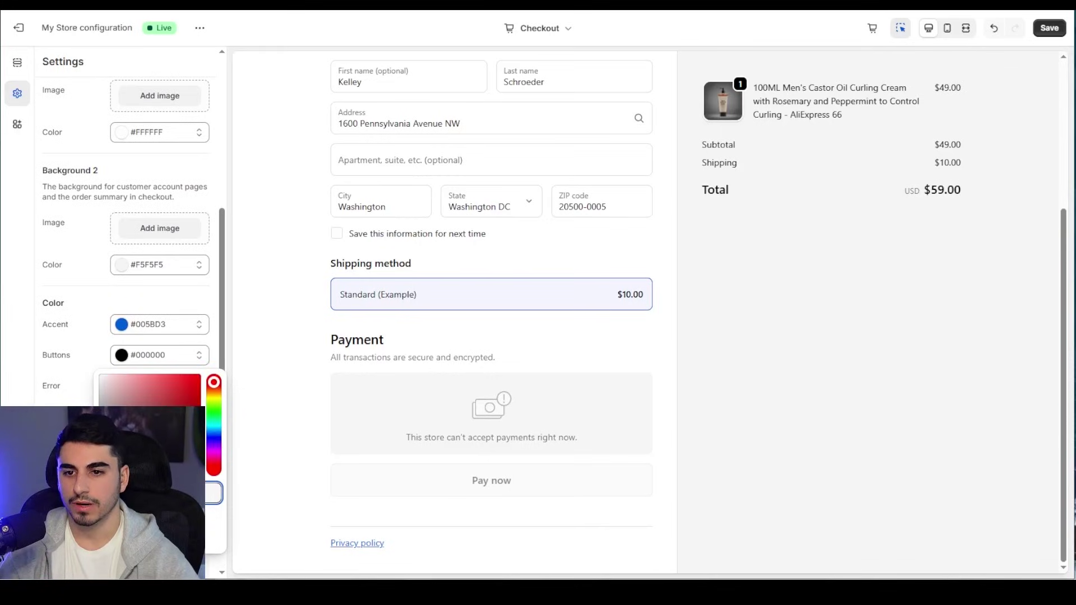
key("Escape")
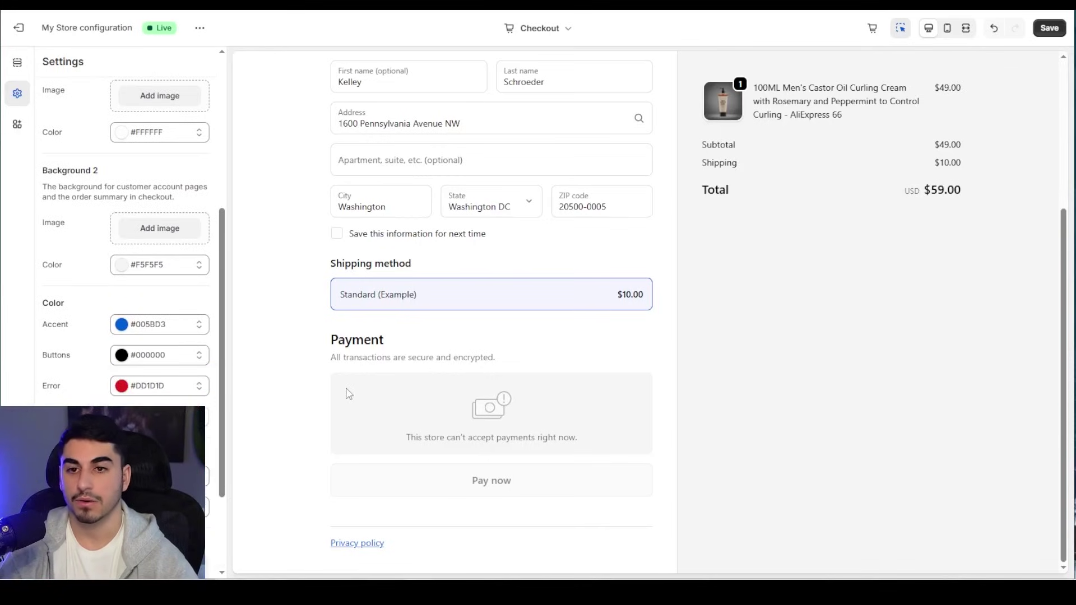
scroll(348, 394, "up", 4)
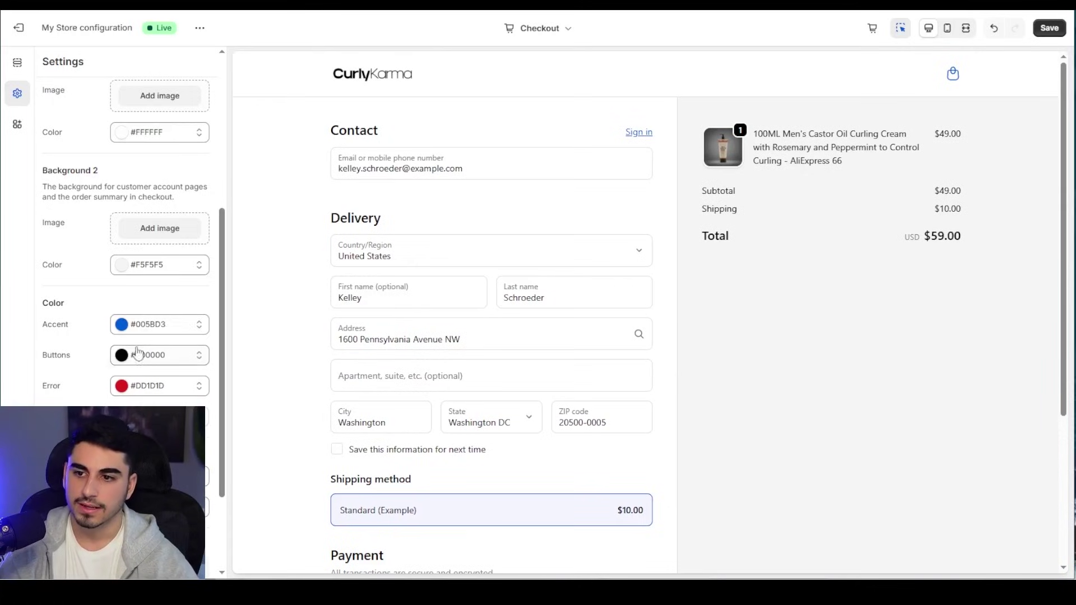
left_click(170, 332)
left_click_drag(125, 396, 117, 406)
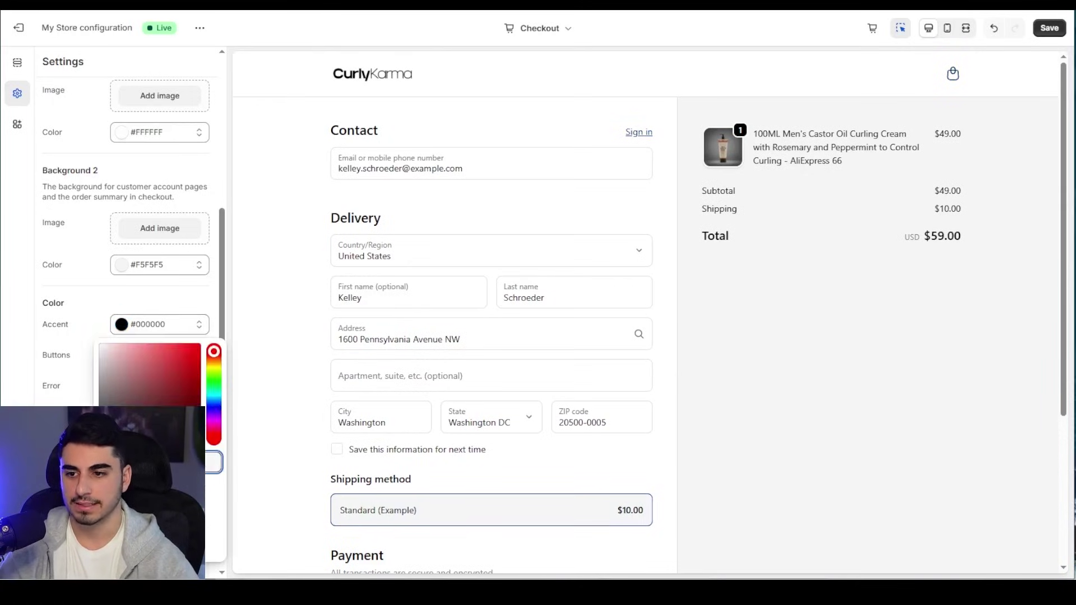
left_click(271, 423)
scroll(219, 275, "down", 3)
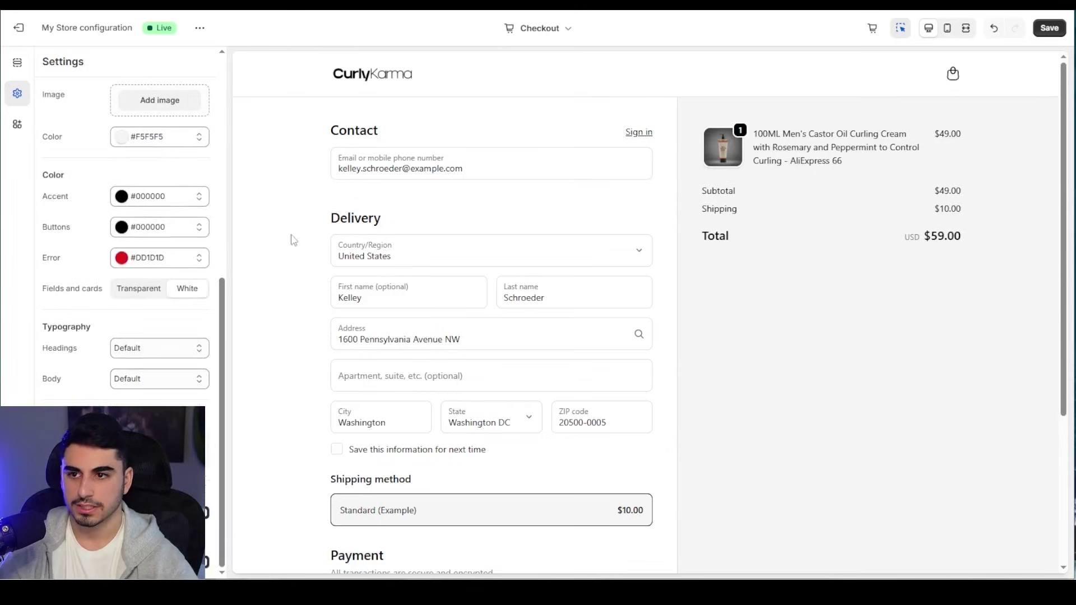
left_click(1050, 28)
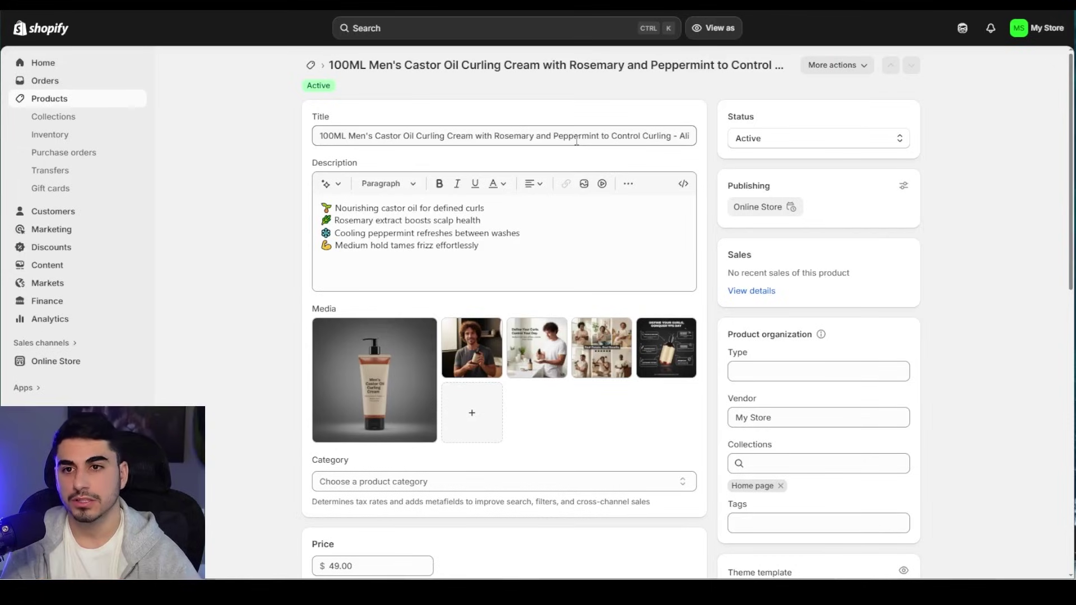
Step: Send the naming prompt with 'Here is my product:' plus the product title, then highlight 'Men’s Curl Defining Cream'
left_click(577, 140)
key("ctrl+a")
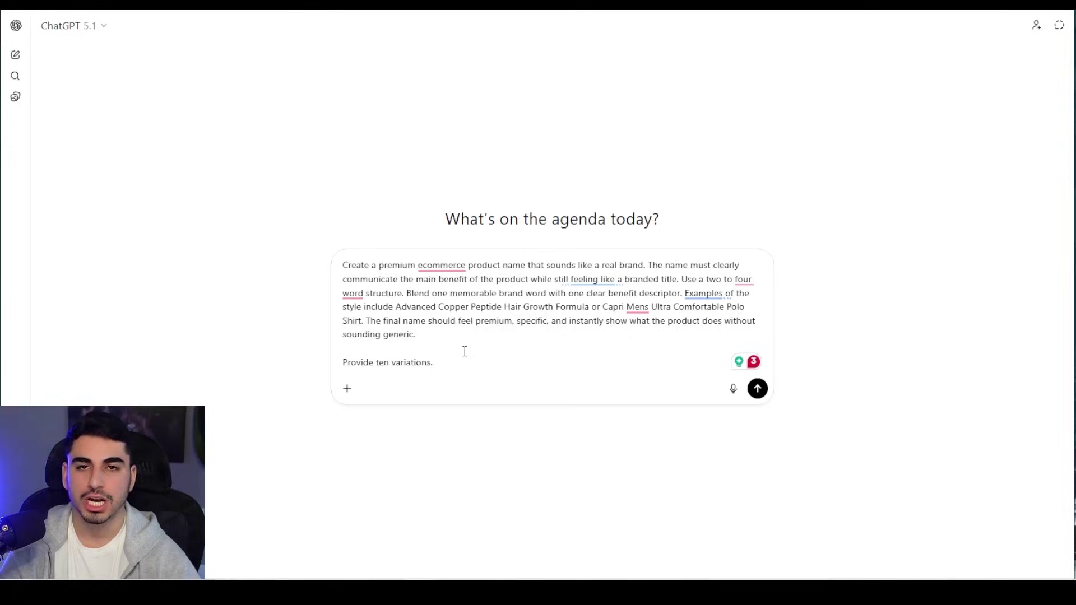
key("shift+Return")
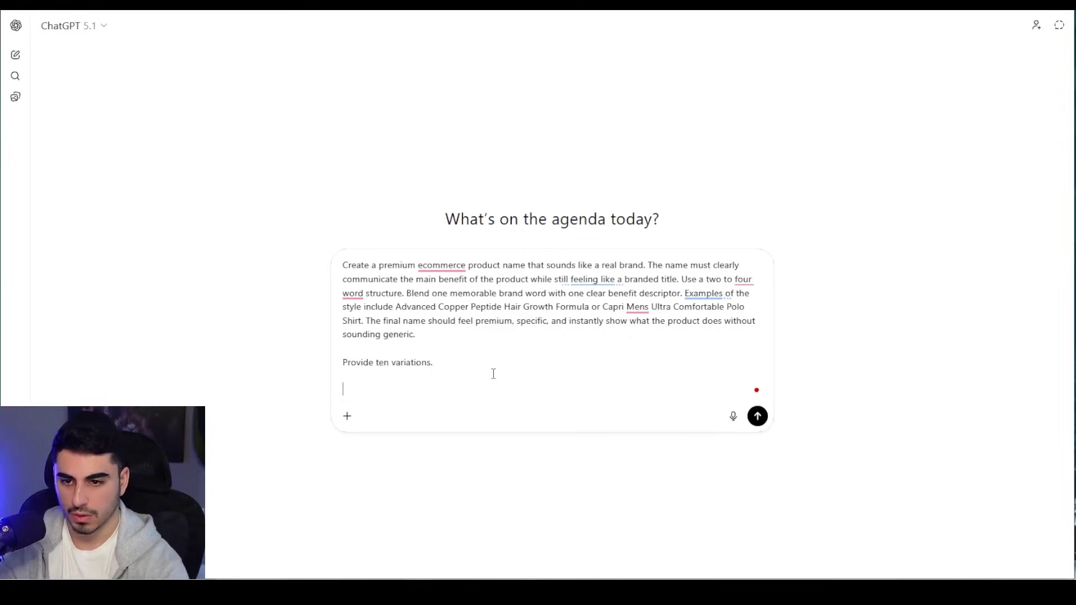
type("Here i")
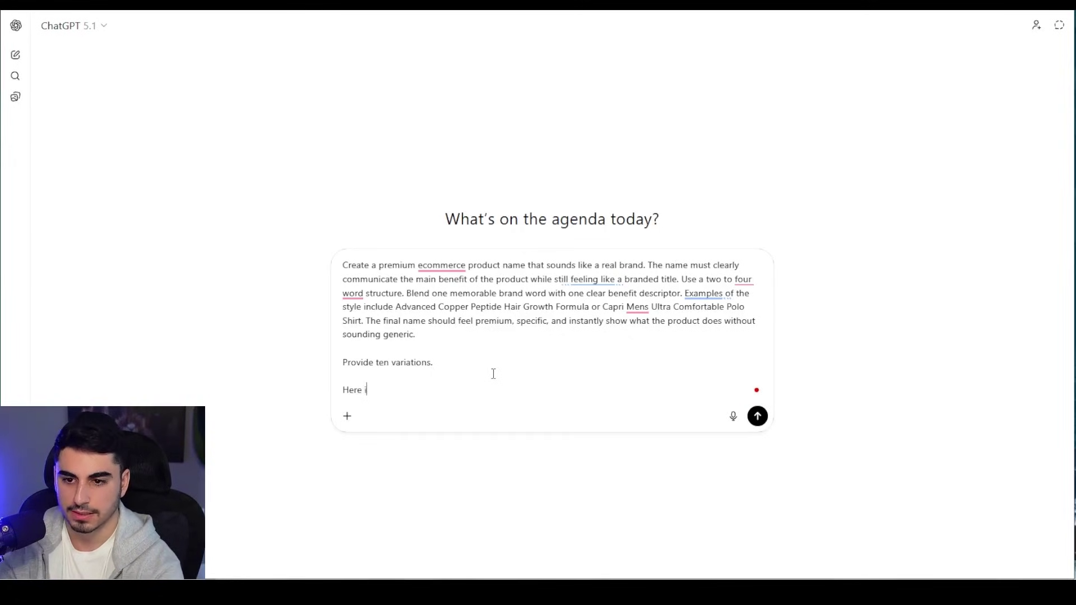
type("s my product:")
type("100ML Men's Castor Oil Curling Cream with Rosemary and Peppermint to Control Curling - AliExpress 66")
key("Return")
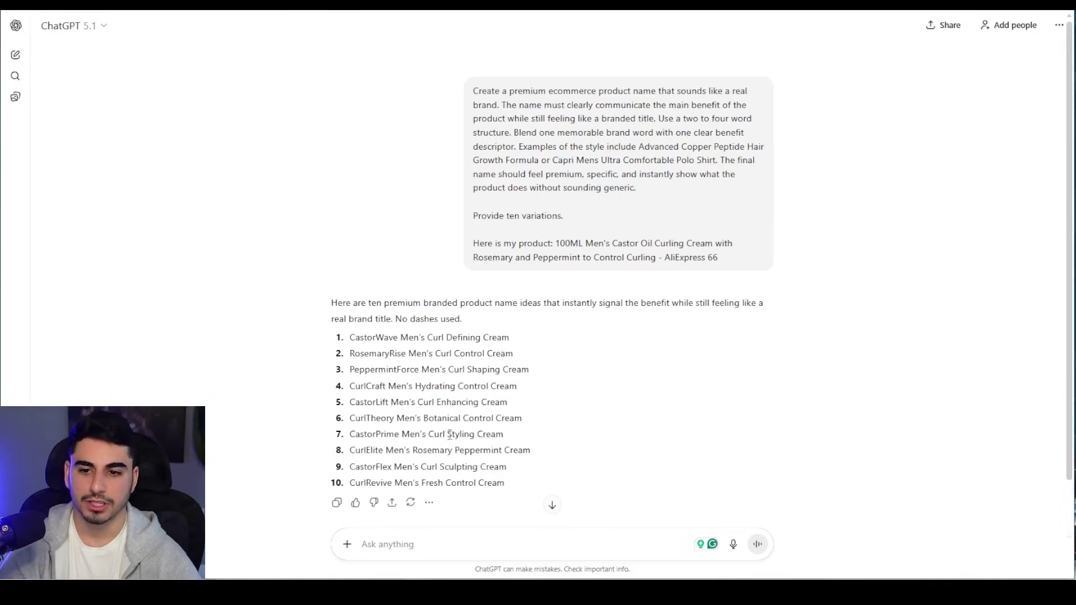
left_click_drag(510, 337, 405, 340)
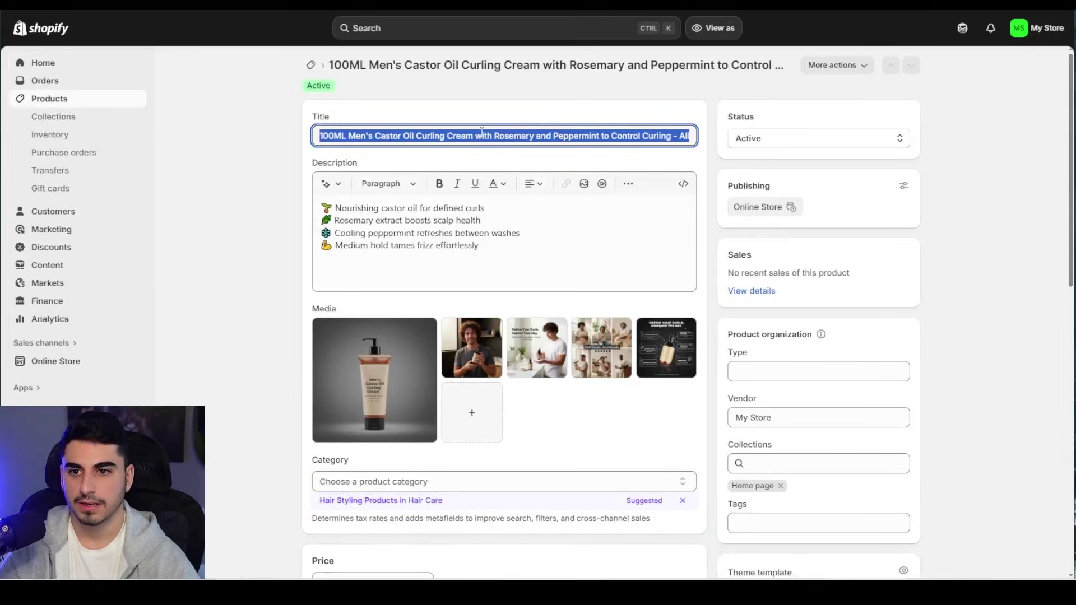
Step: Retitle the product 'Curlykarma - Men's Curl Defining Cream' and save it
type("Men’s Curl Defining Cream")
left_click(320, 136)
type("Curly")
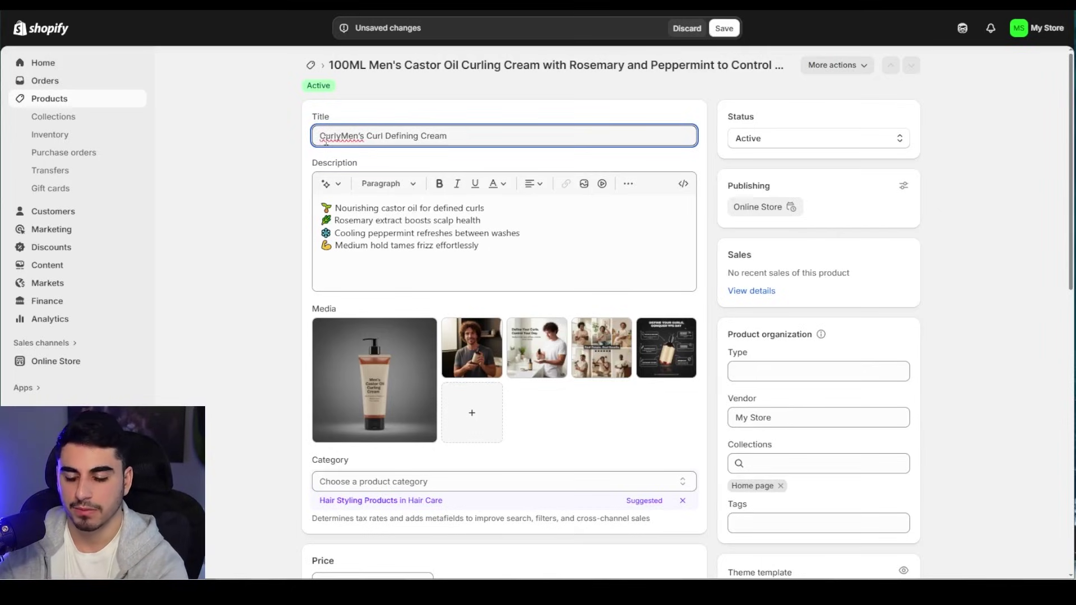
type("karma -")
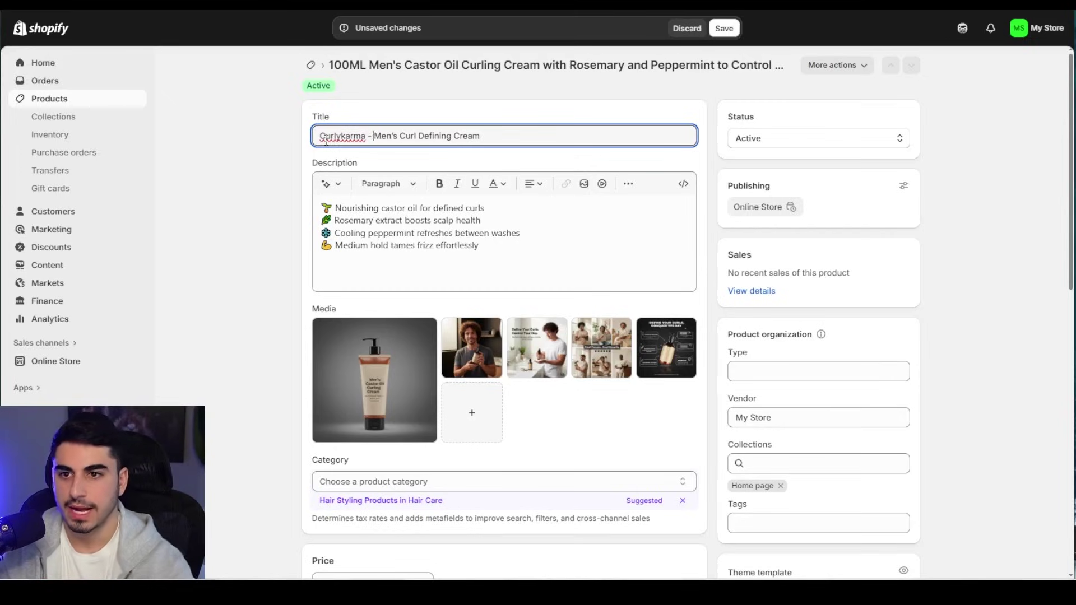
left_click(410, 155)
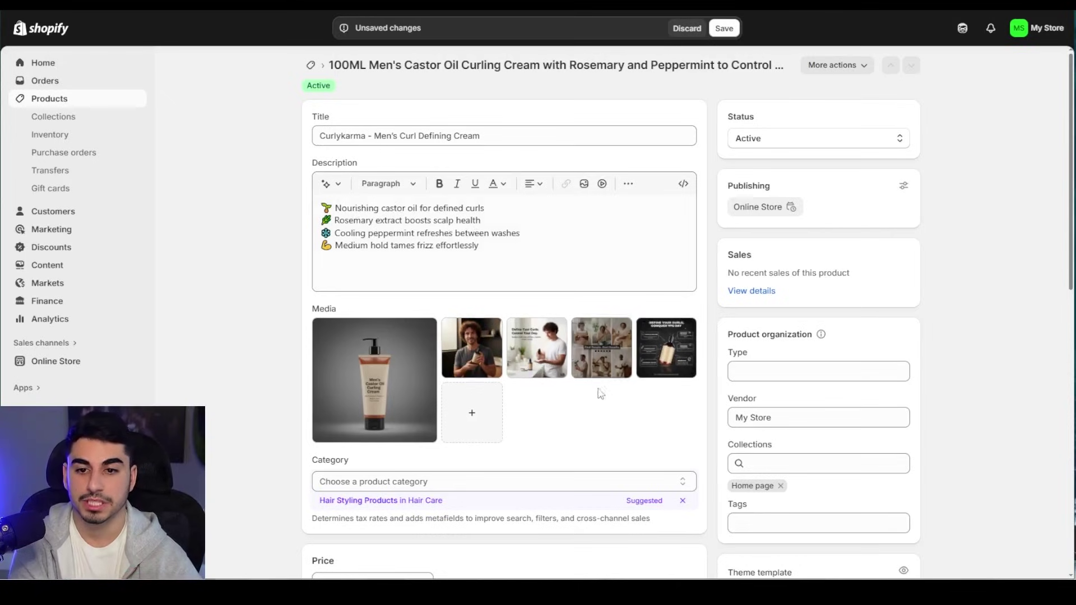
left_click(724, 28)
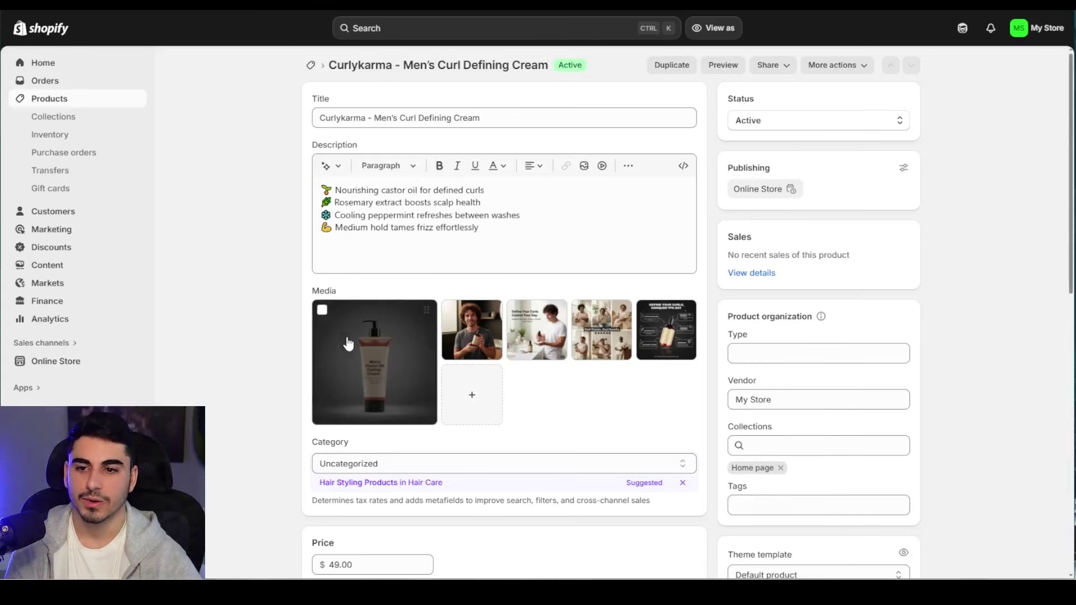
left_click(396, 354)
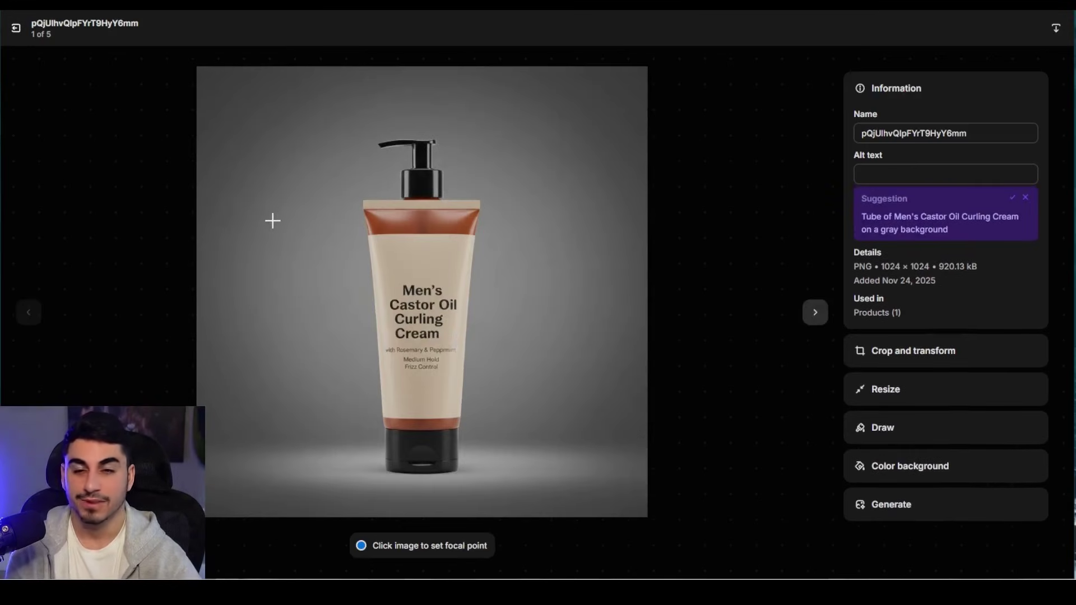
Step: Remove the gray tube image from the product media and download the curly-haired man photo
left_click(22, 32)
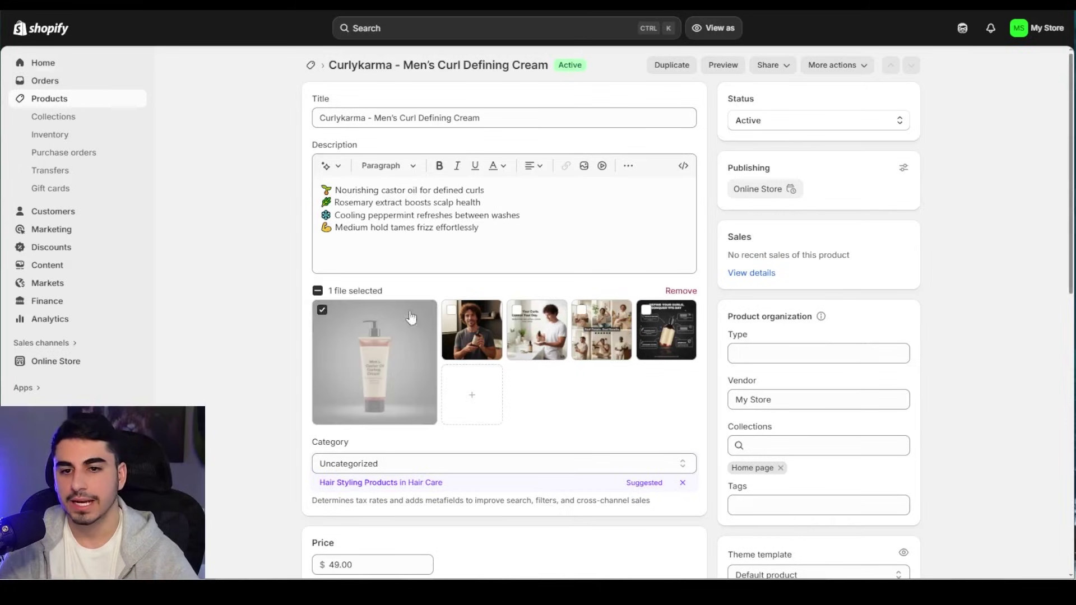
left_click(685, 294)
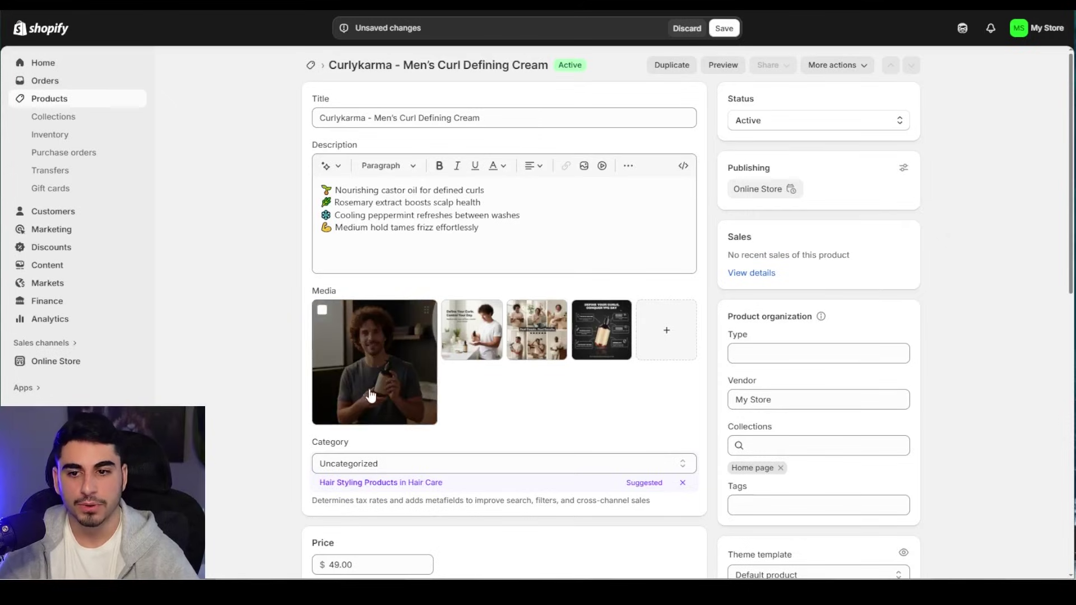
left_click(393, 393)
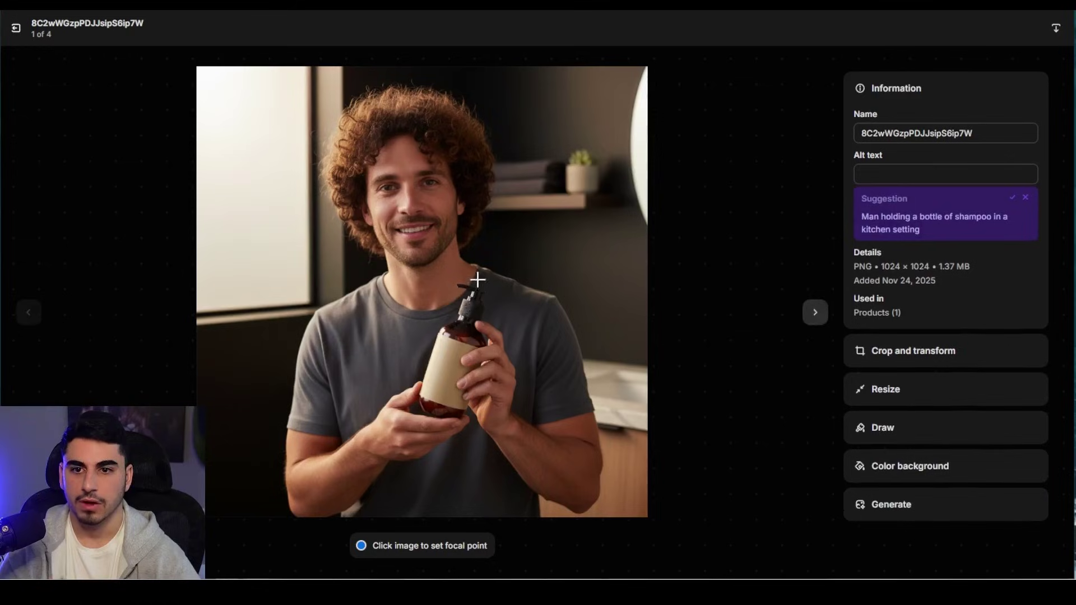
left_click(1056, 28)
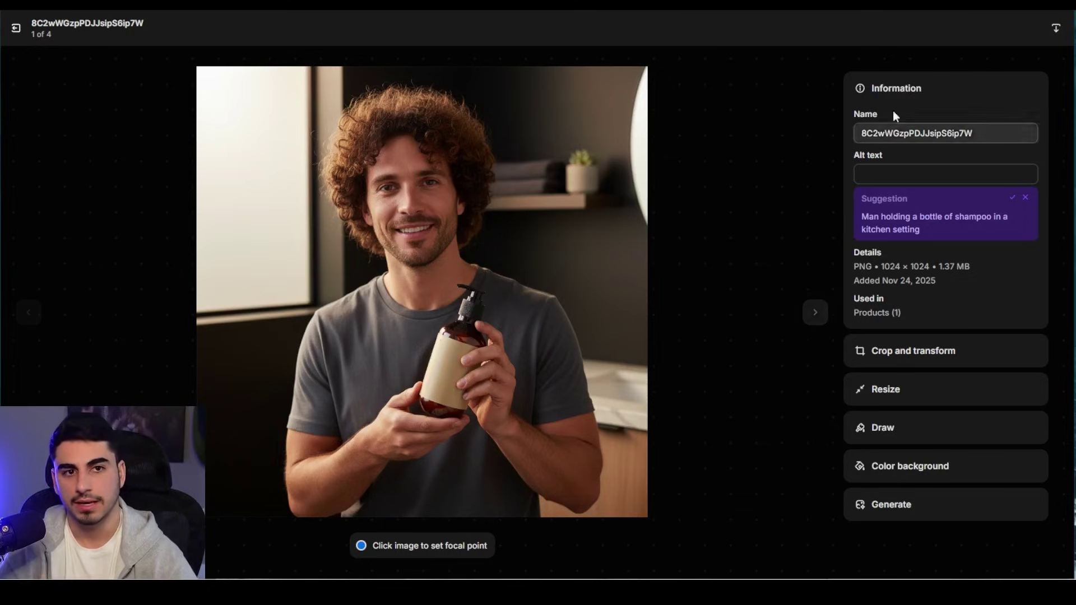
key("Escape")
Step: Expand the pricing details showing $49.00 against a $100.00 compare-at price
scroll(540, 427, "down", 4)
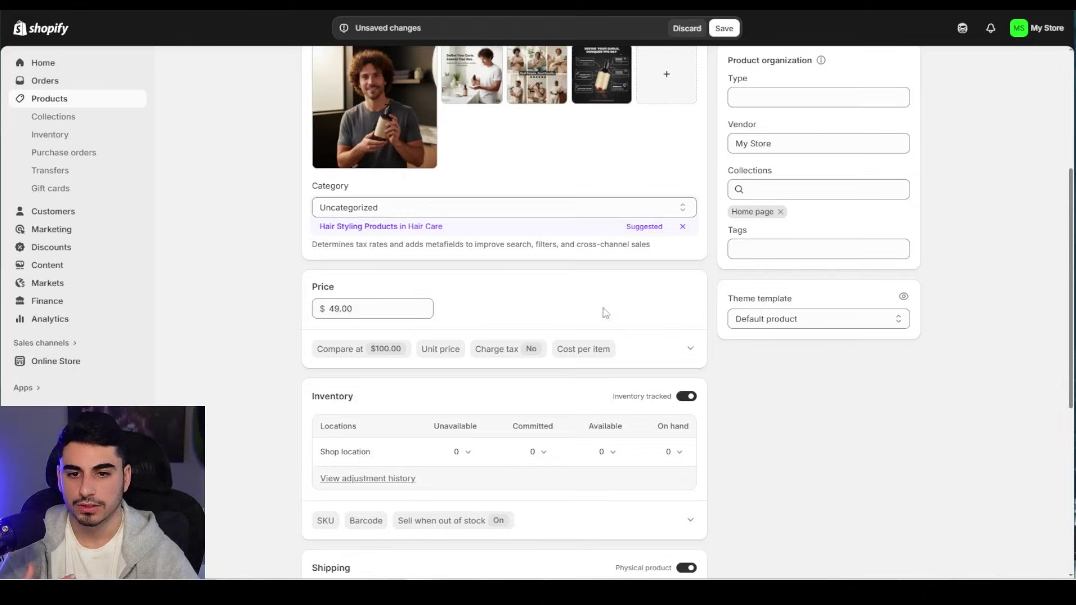
left_click(691, 350)
scroll(624, 387, "down", 2)
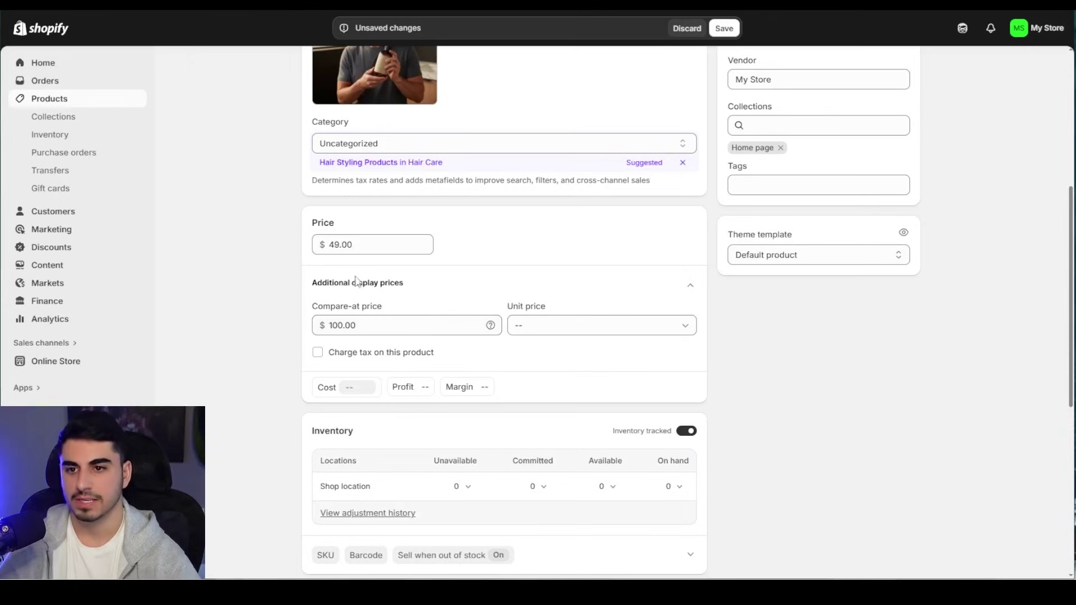
Step: Save the product with no variant options and inventory tracking switched off
scroll(592, 392, "down", 10)
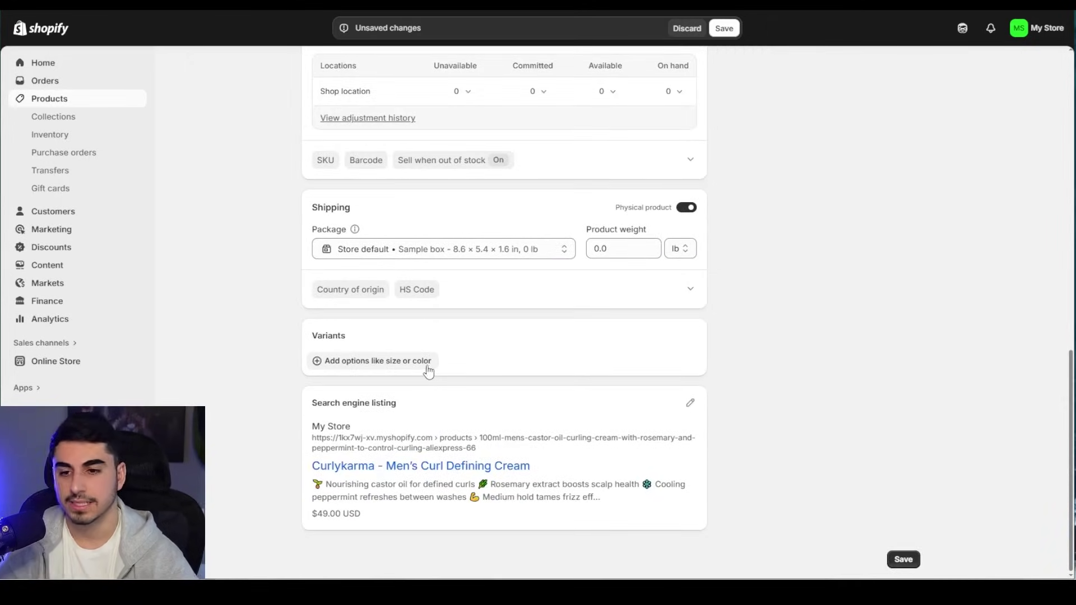
left_click(381, 364)
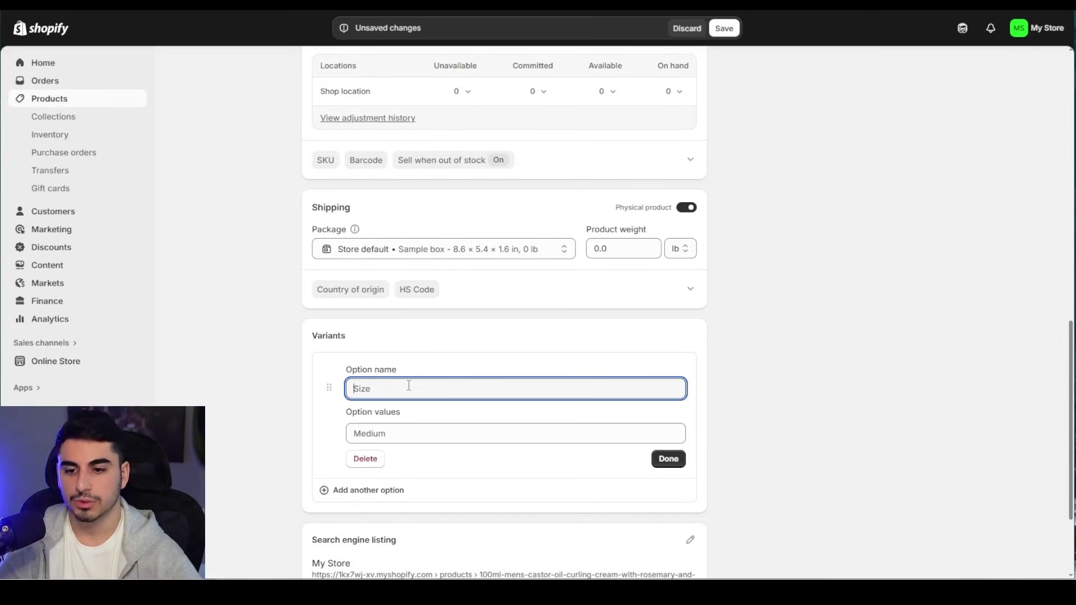
type("Choose")
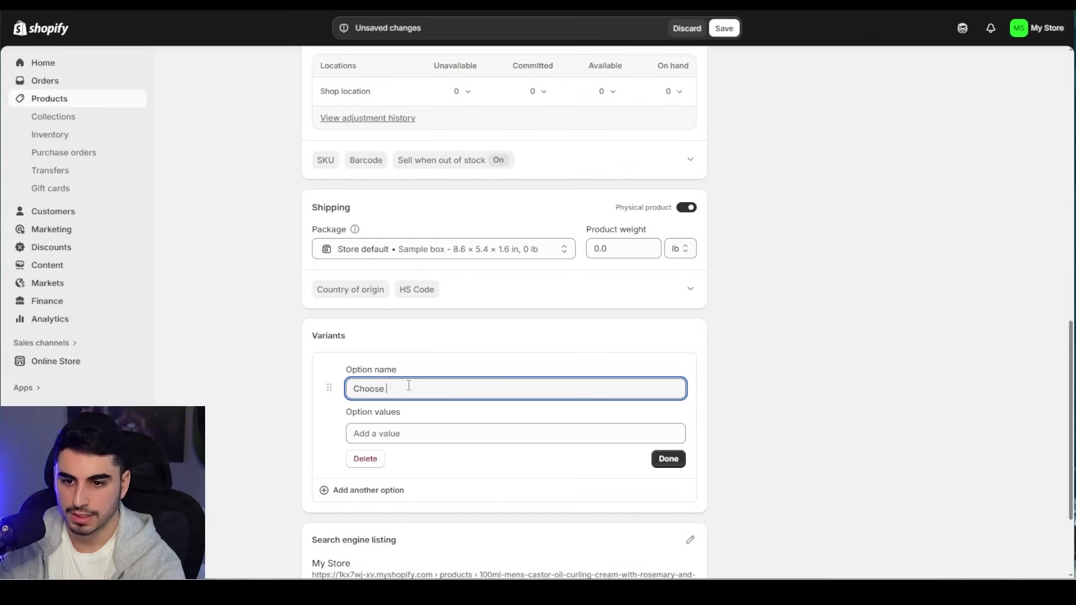
key("ctrl+a")
key("BackSpace")
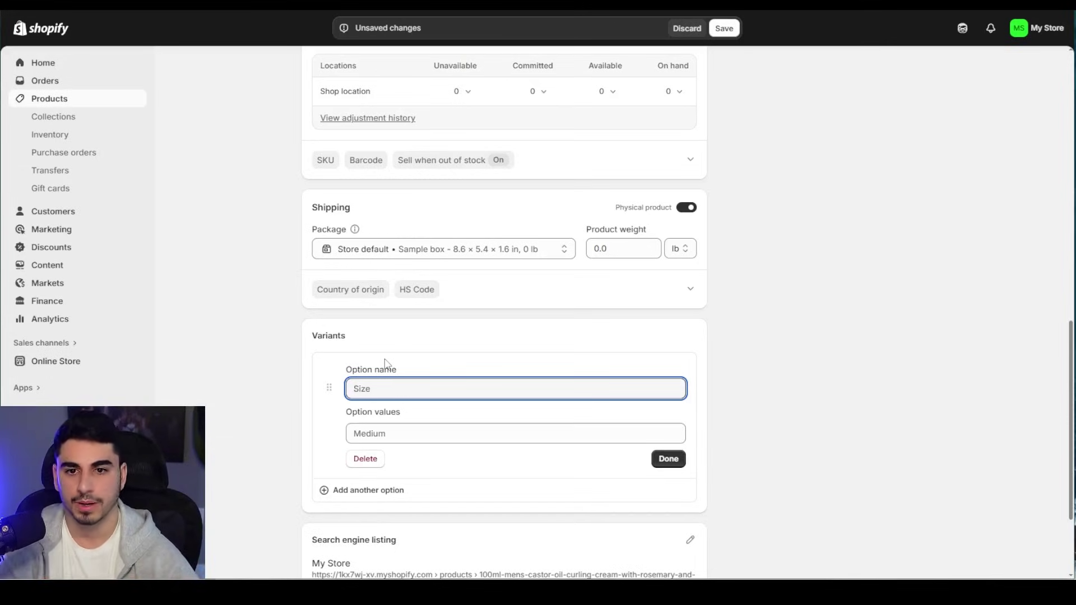
left_click(724, 28)
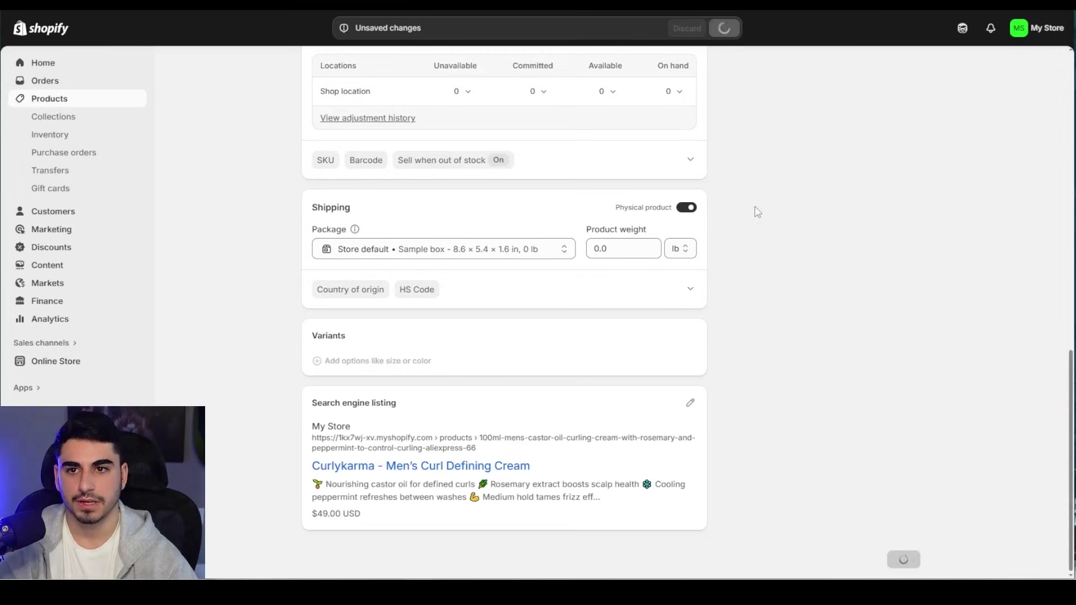
left_click(686, 164)
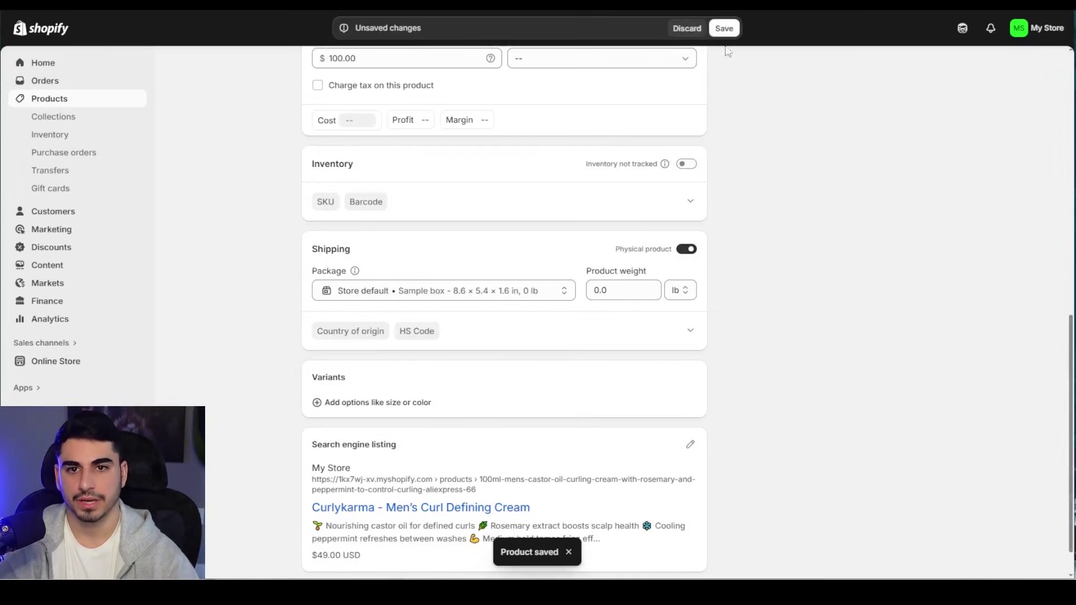
left_click(724, 28)
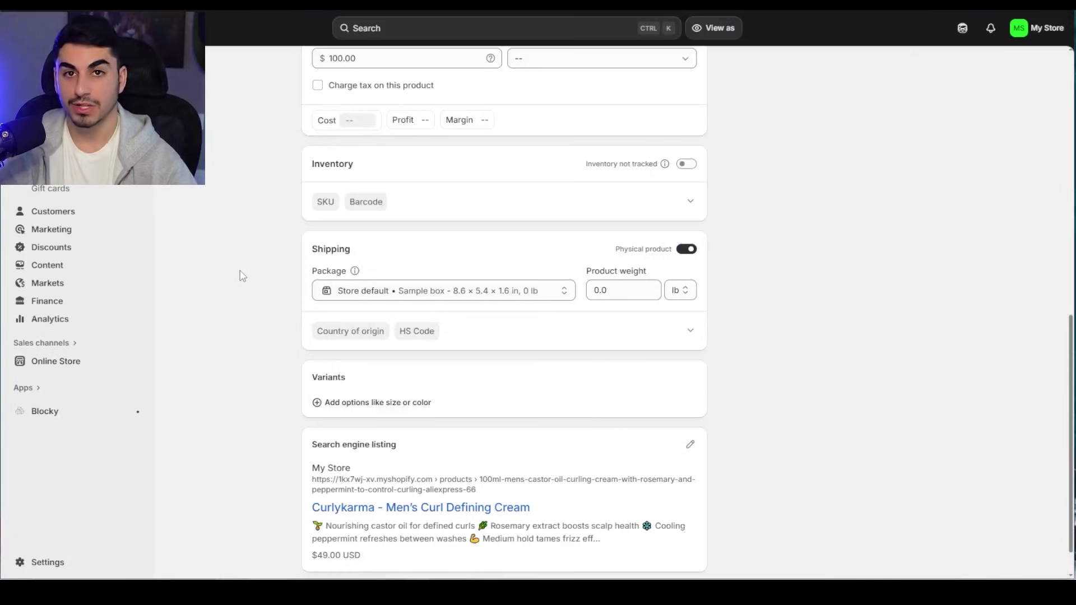
Step: Rename the store from My Store to Curlykarma in Store details and save
left_click(112, 562)
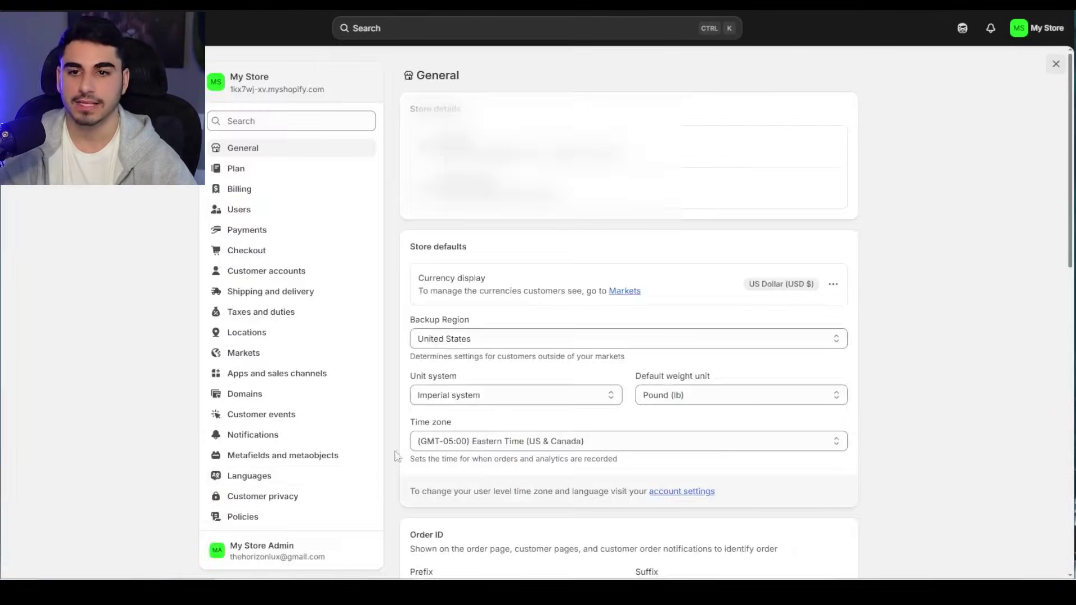
left_click(836, 149)
left_click(416, 254)
triple_click(416, 255)
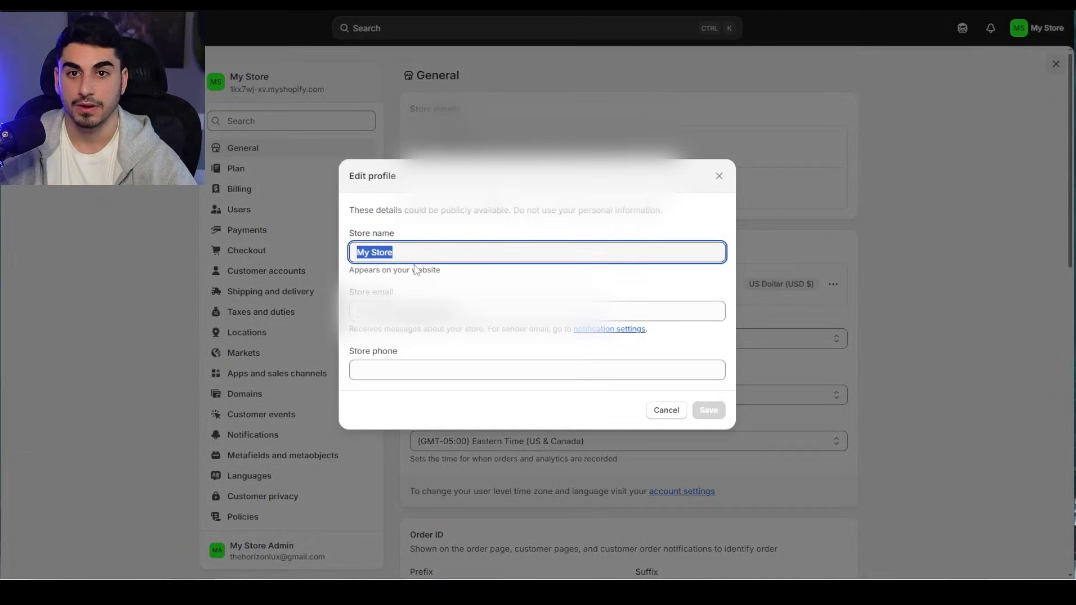
type("Curlykarma")
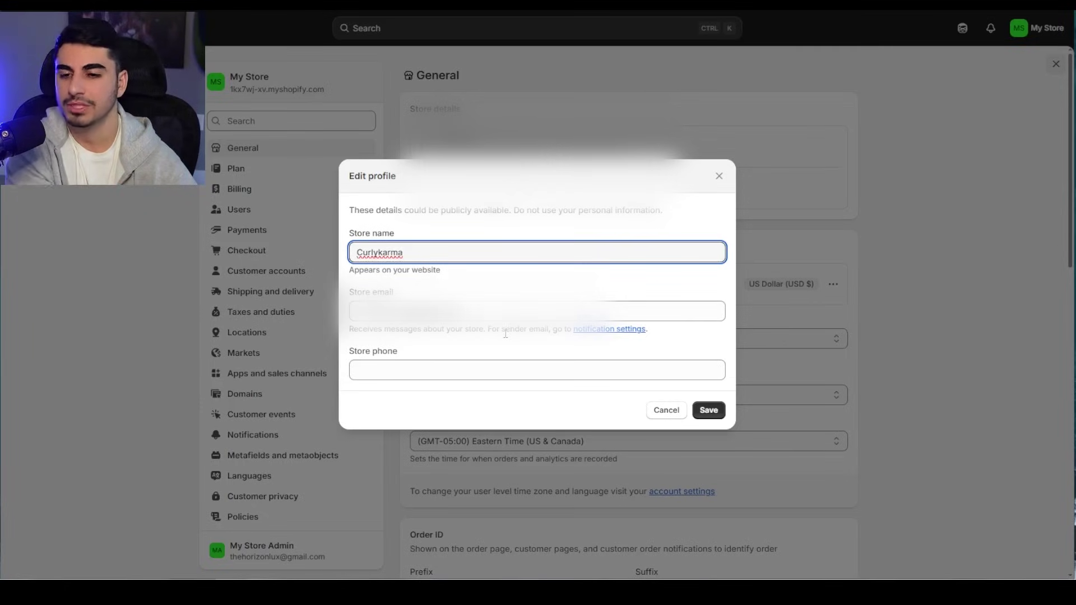
left_click(708, 410)
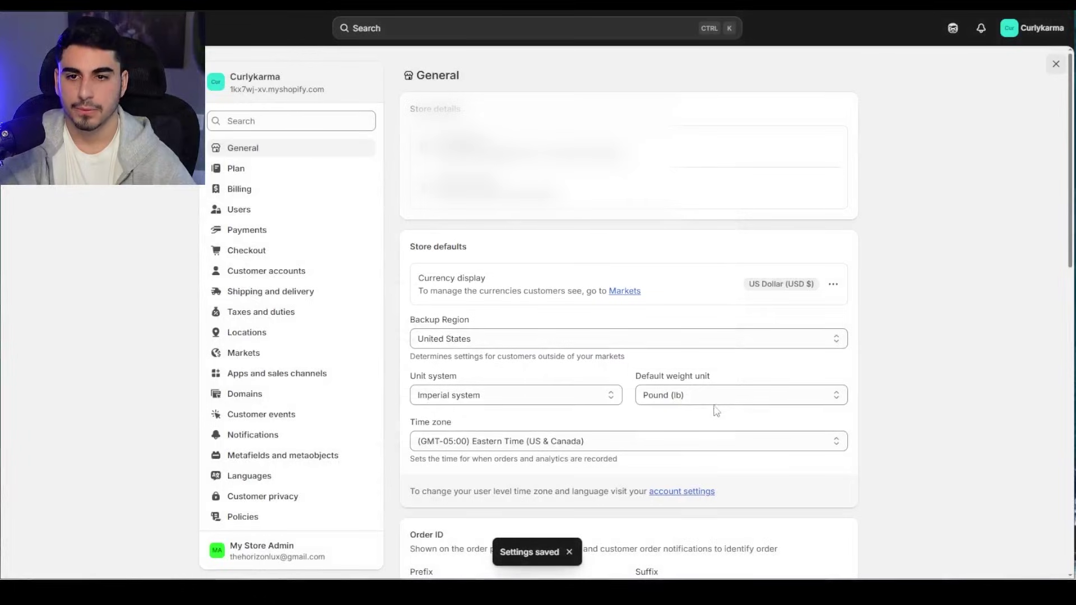
left_click(328, 293)
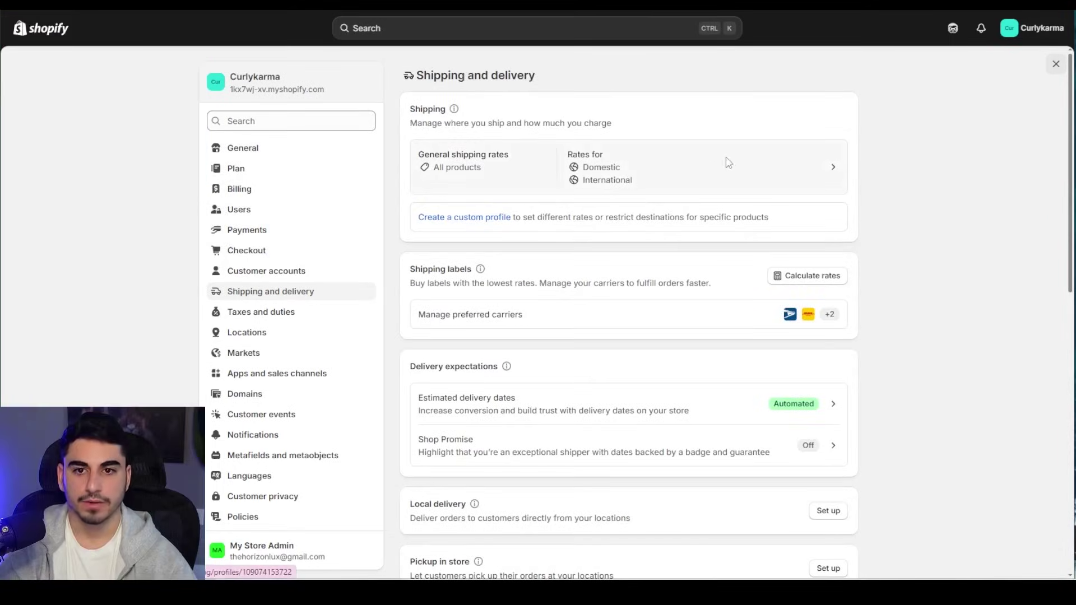
Step: Delete the Economy, DHL Express and USPS rates from the general shipping profile
left_click(727, 163)
scroll(728, 162, "down", 5)
left_click(833, 207)
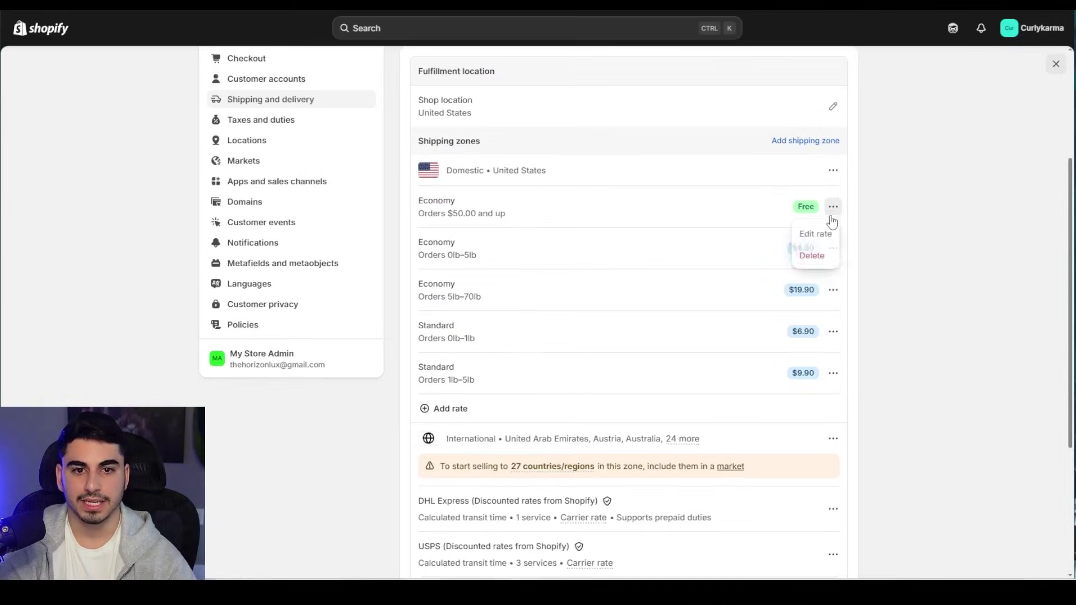
left_click(836, 252)
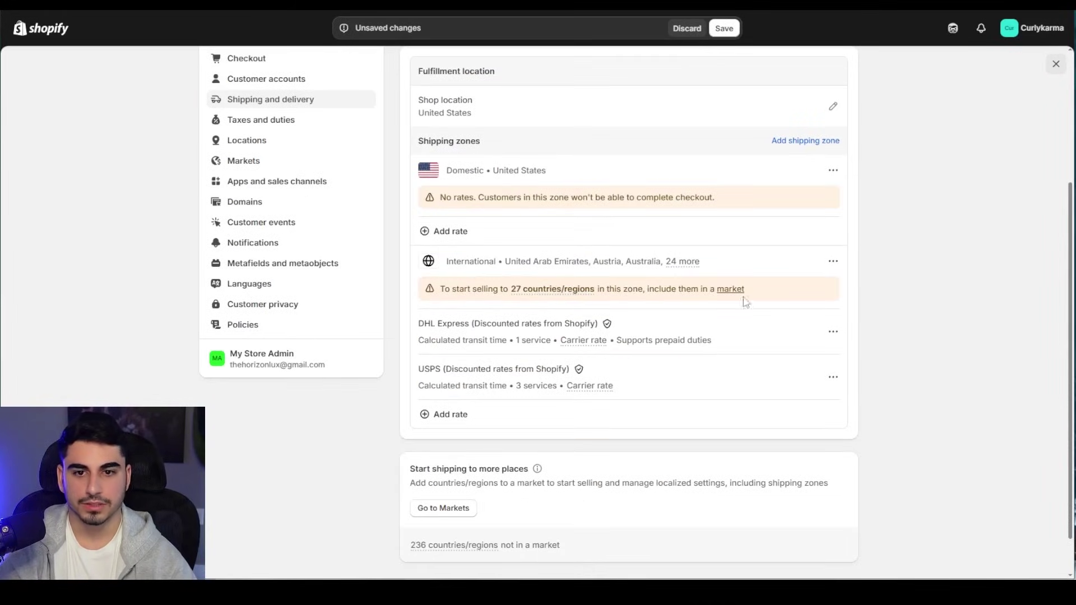
left_click(834, 332)
left_click(839, 387)
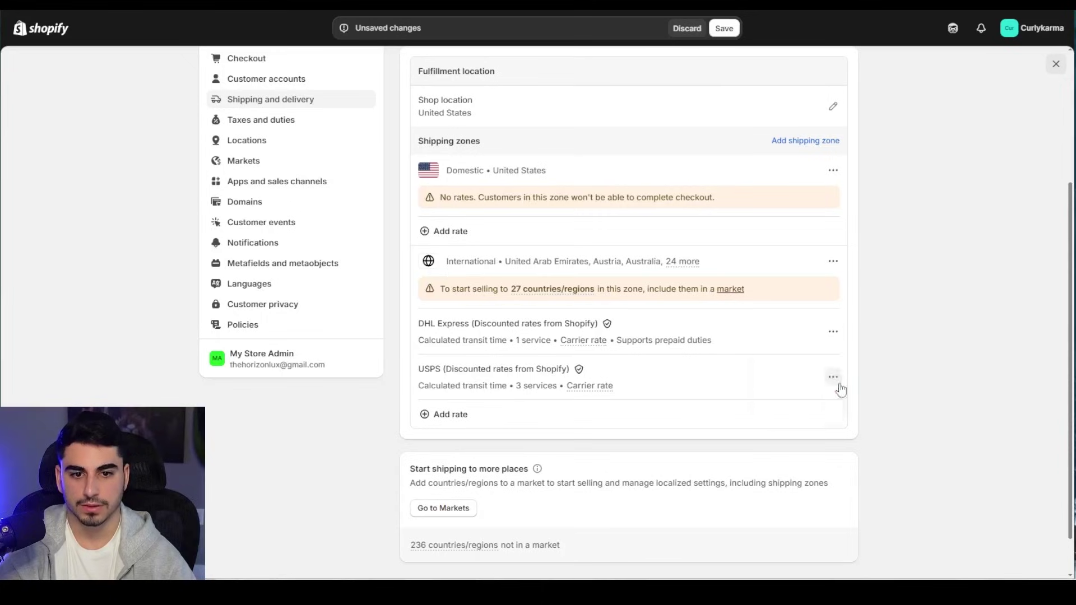
left_click(834, 377)
left_click(835, 433)
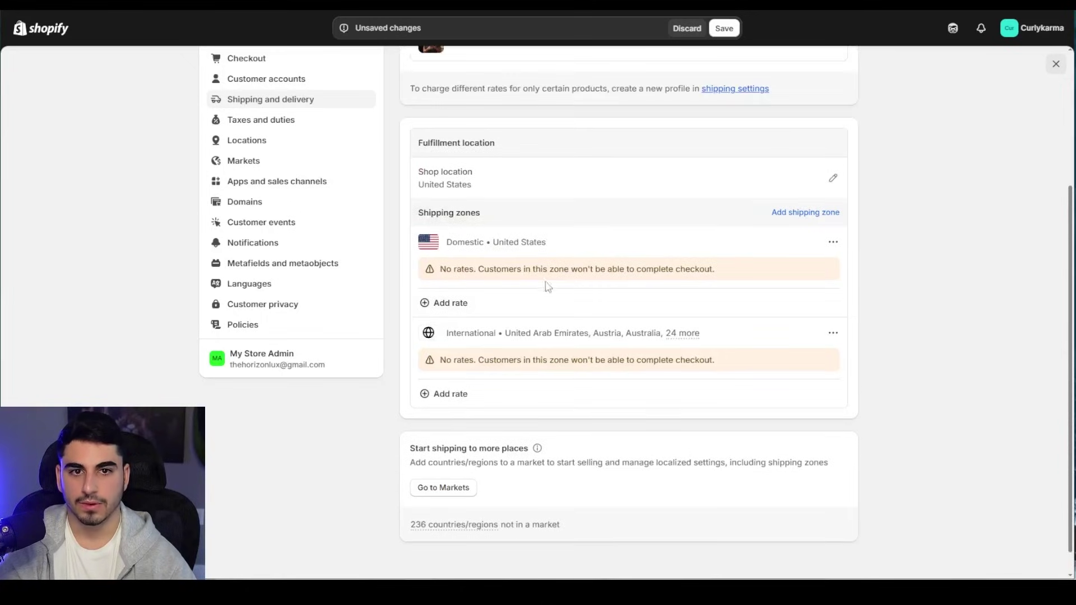
Step: Add a free $0.00 custom Domestic rate named 'Standard Insured Shipping'
left_click(479, 315)
left_click(426, 227)
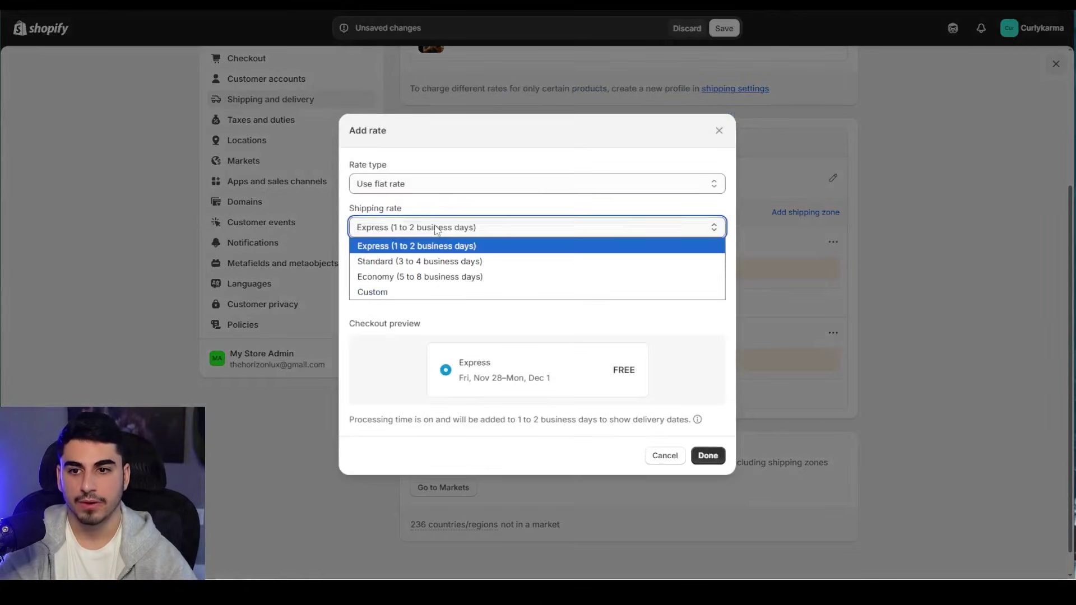
left_click(417, 294)
left_click(410, 246)
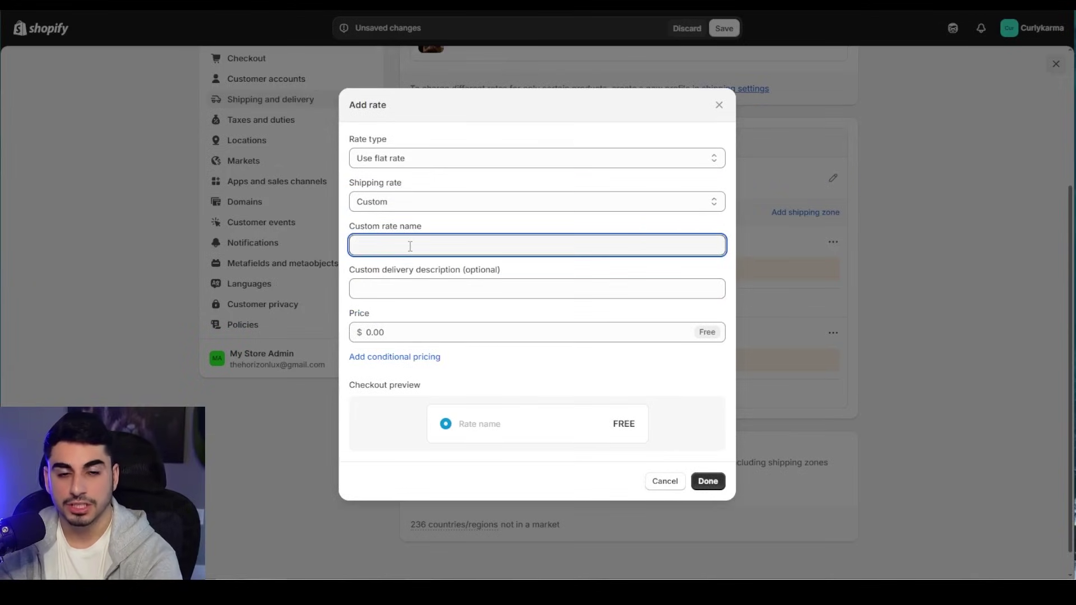
type("St")
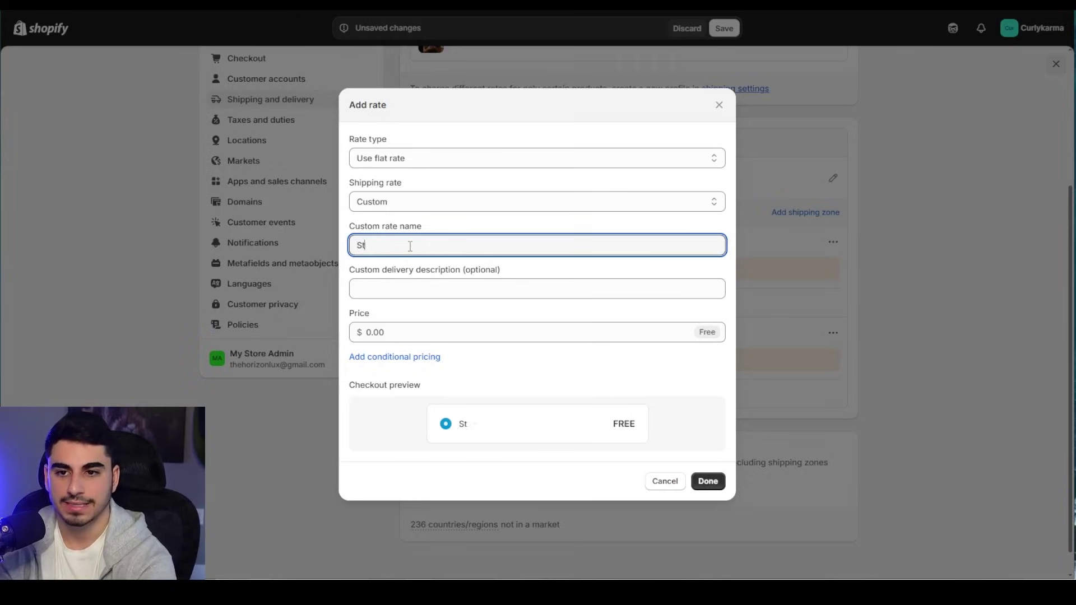
type("andard Ins")
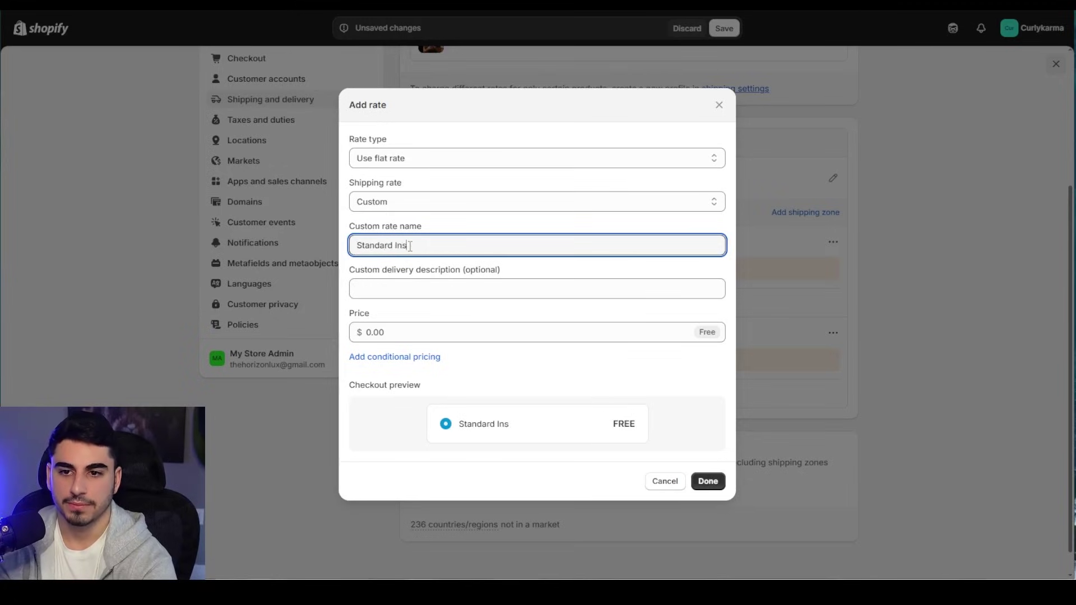
type("ured Shipping")
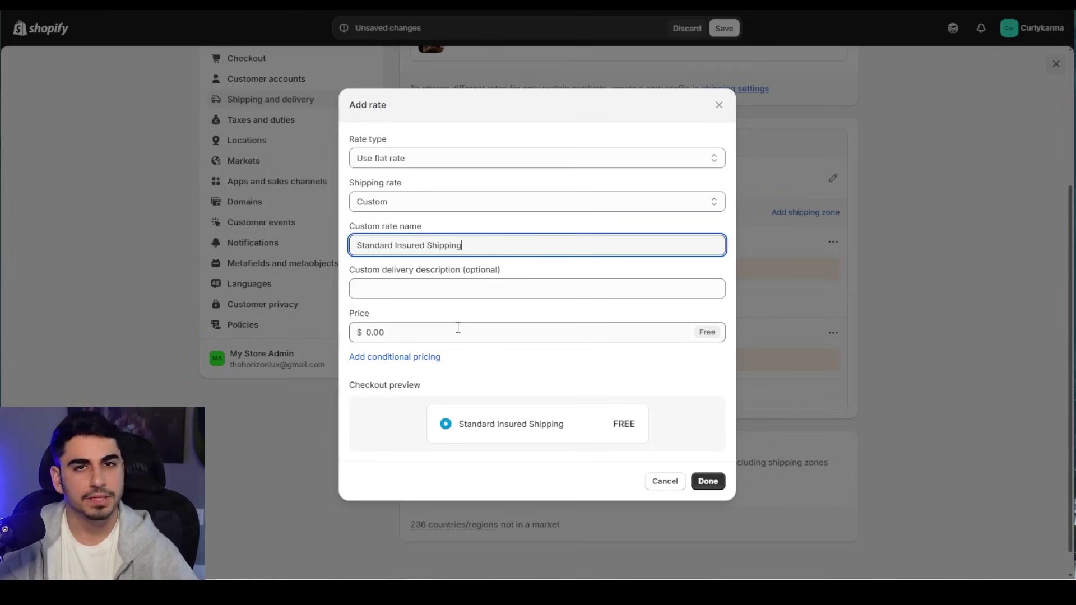
left_click(719, 482)
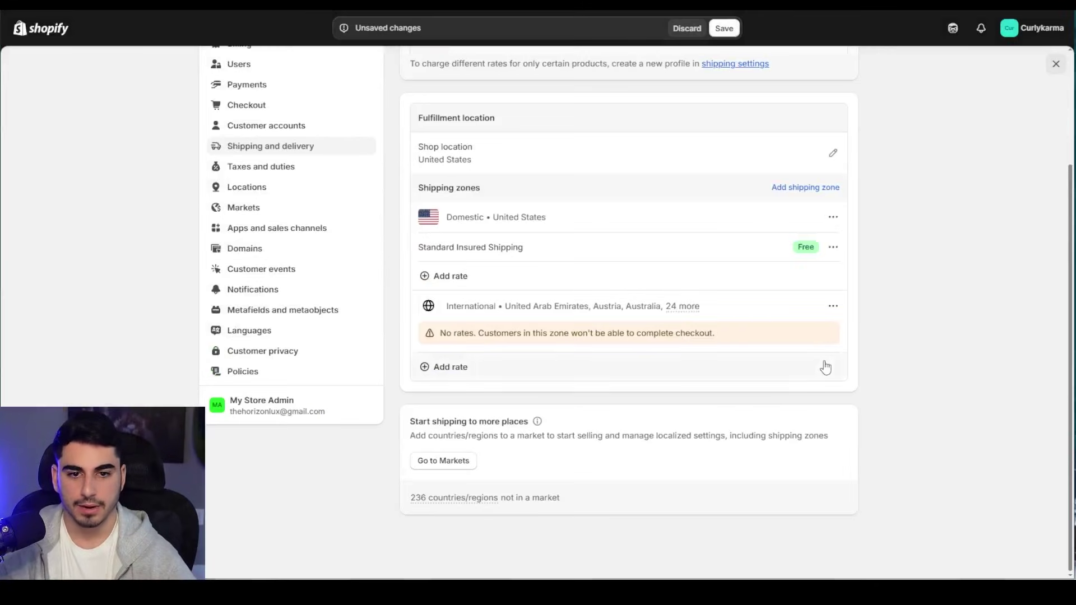
Step: Add a free $0.00 'Standard Insured Shipping' rate to the International zone
left_click(669, 378)
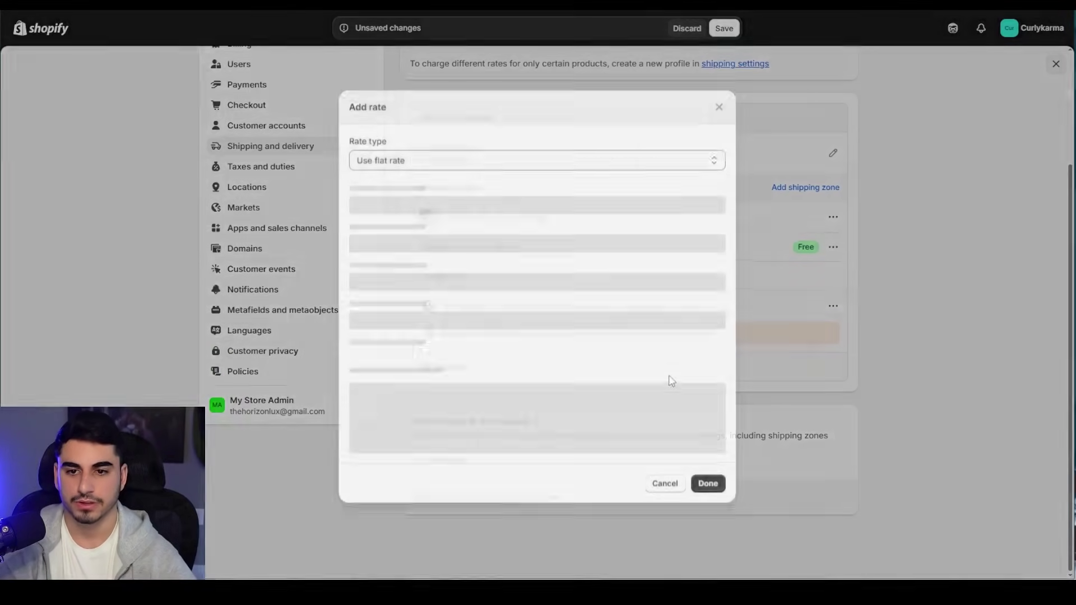
left_click(425, 246)
type("St")
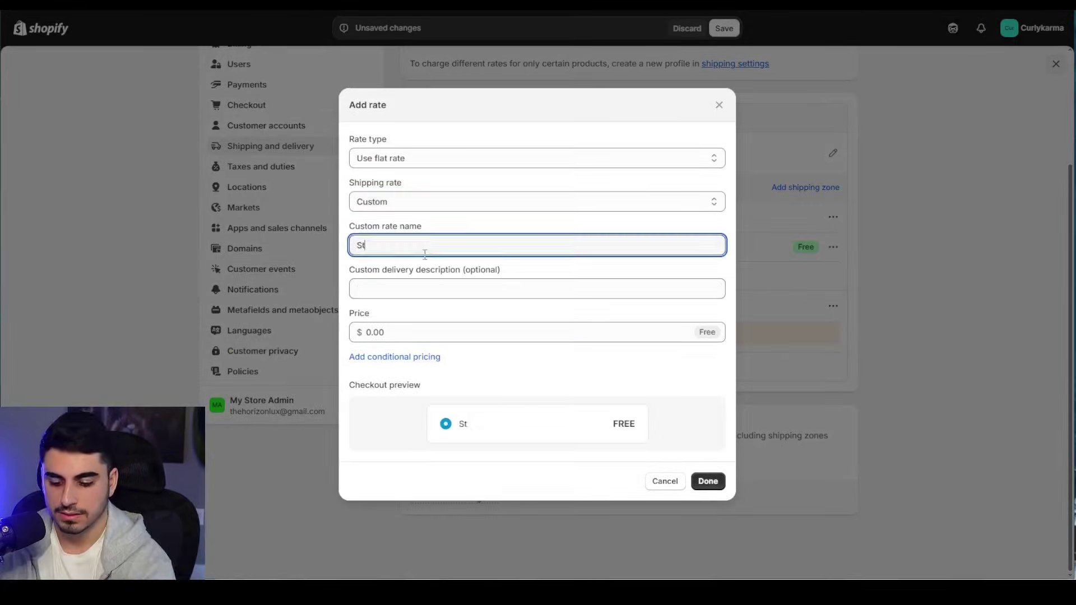
type("andard Insured Shipping")
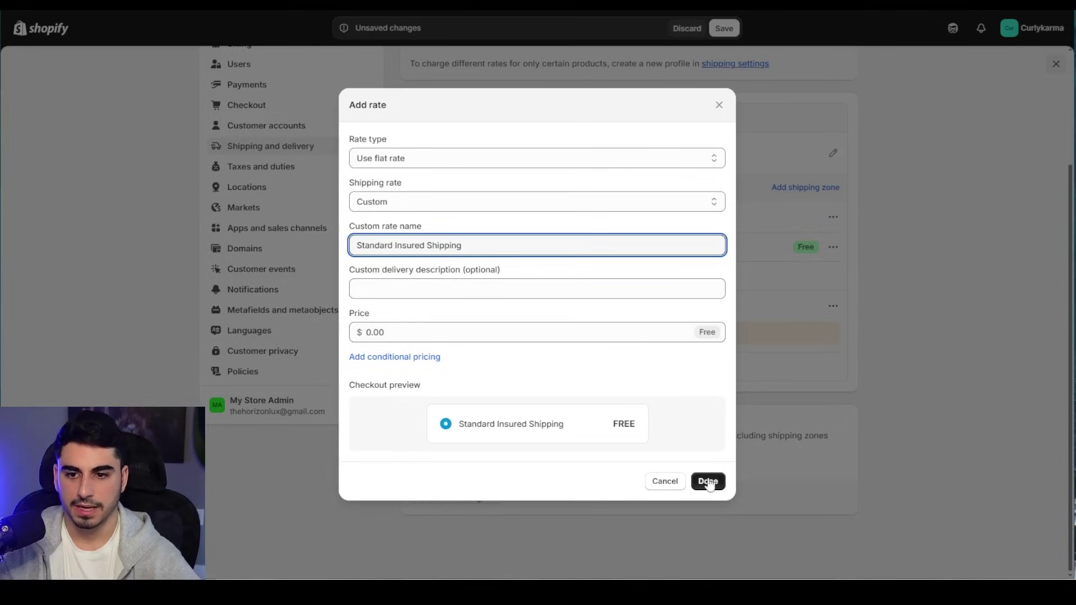
left_click(708, 482)
Step: Try order-price conditional pricing on the international rate without keeping it, then save the shipping profile
left_click(834, 248)
left_click(819, 274)
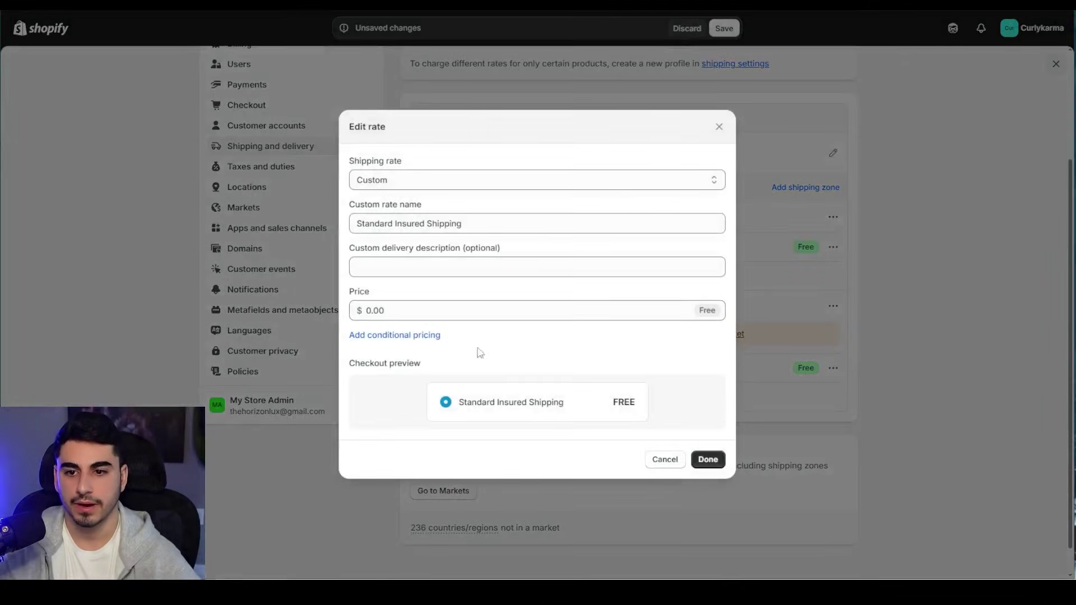
left_click(387, 336)
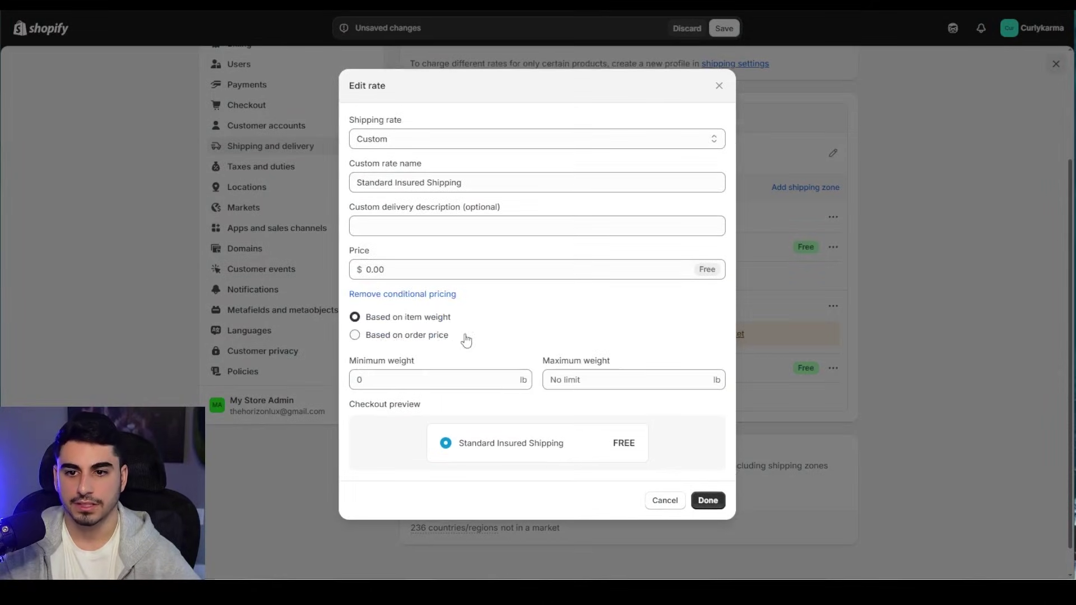
left_click(415, 339)
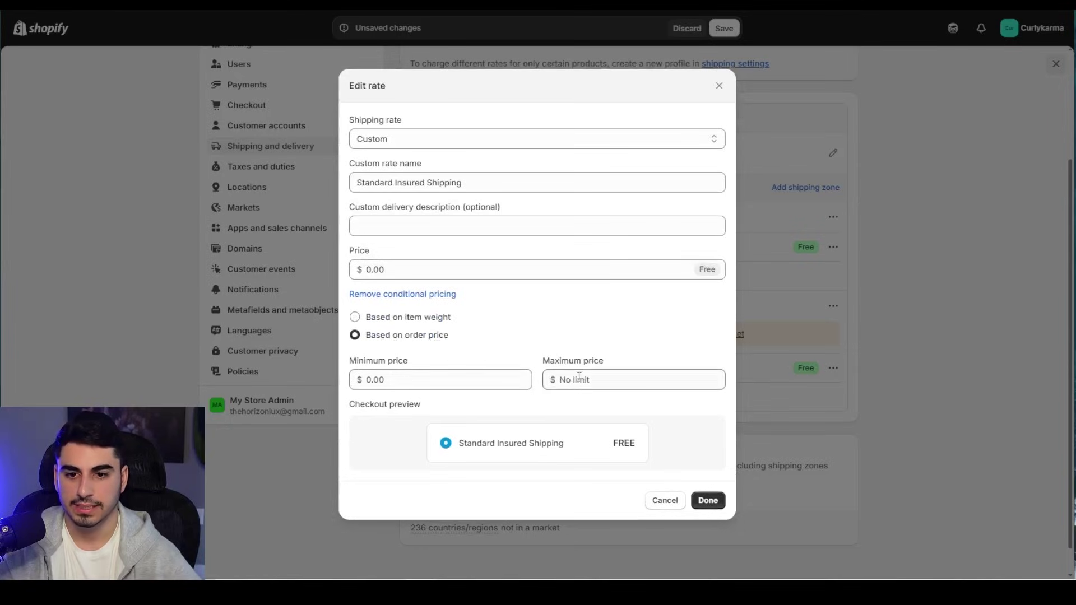
left_click(708, 501)
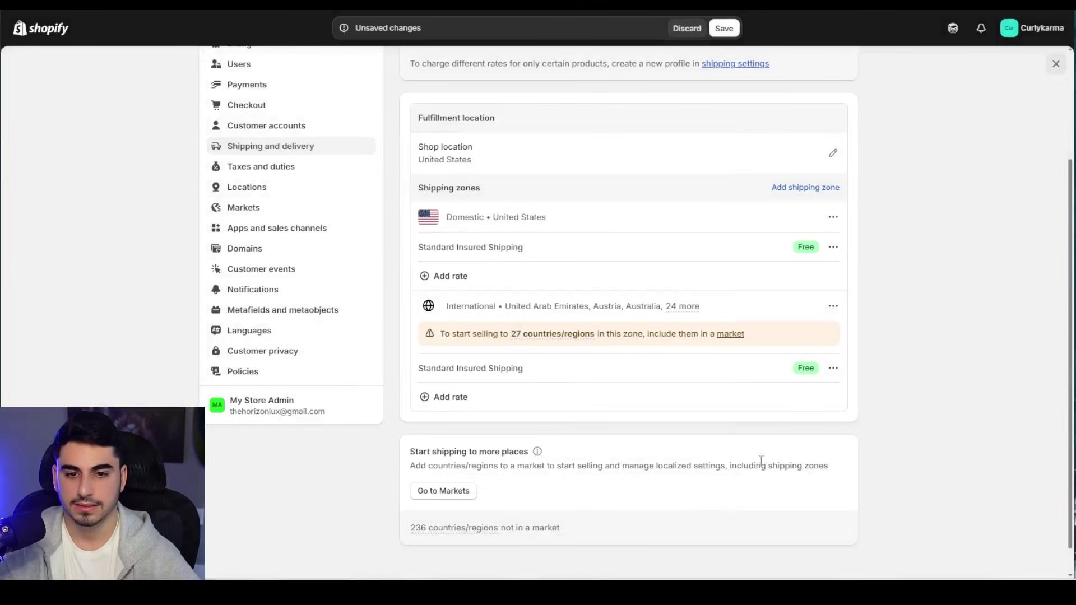
left_click(834, 368)
left_click(820, 393)
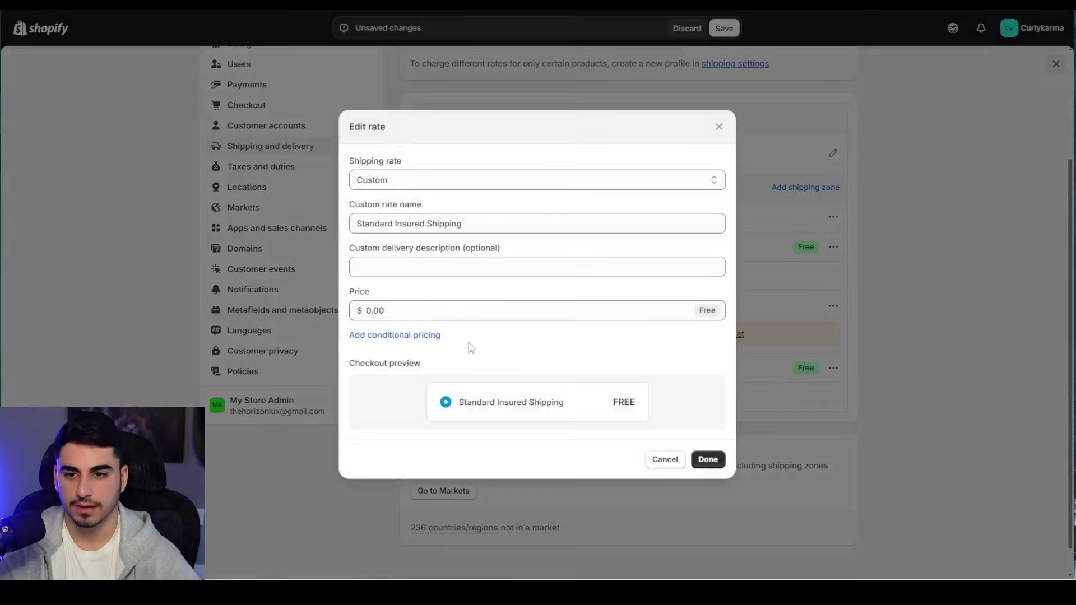
left_click(708, 460)
left_click(726, 28)
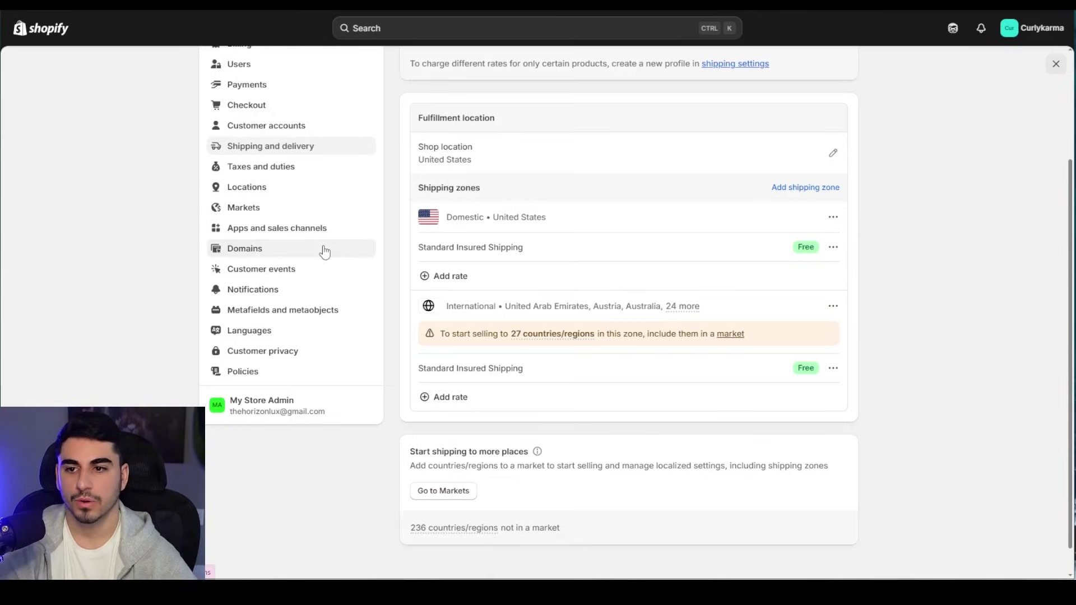
left_click(368, 245)
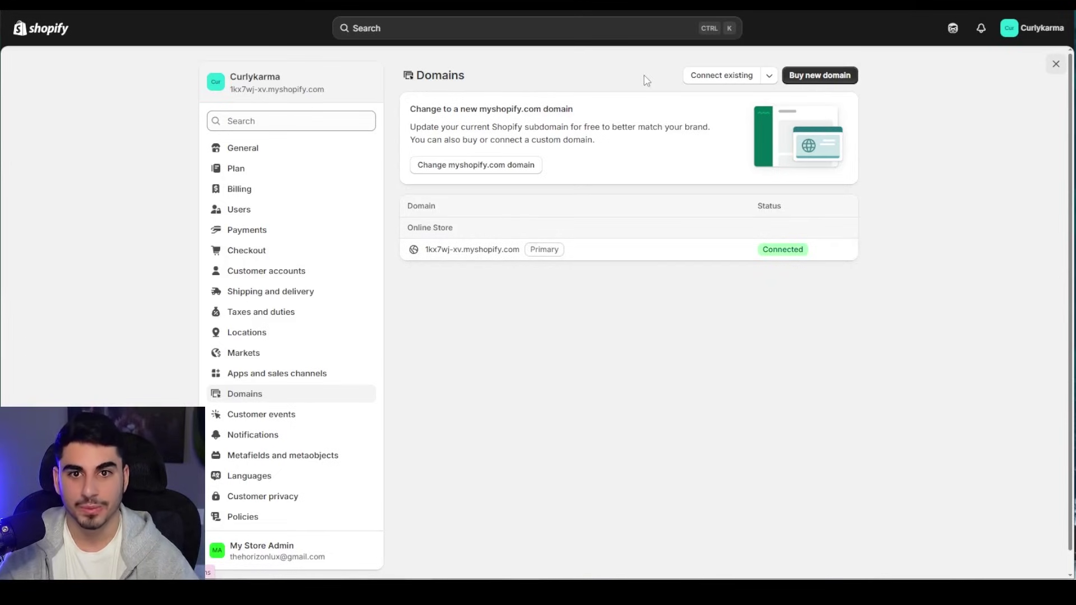
Step: Search for curlykarma and buy curlykarma.com for $16.00 USD per year, dismissing the confirmation
left_click(824, 77)
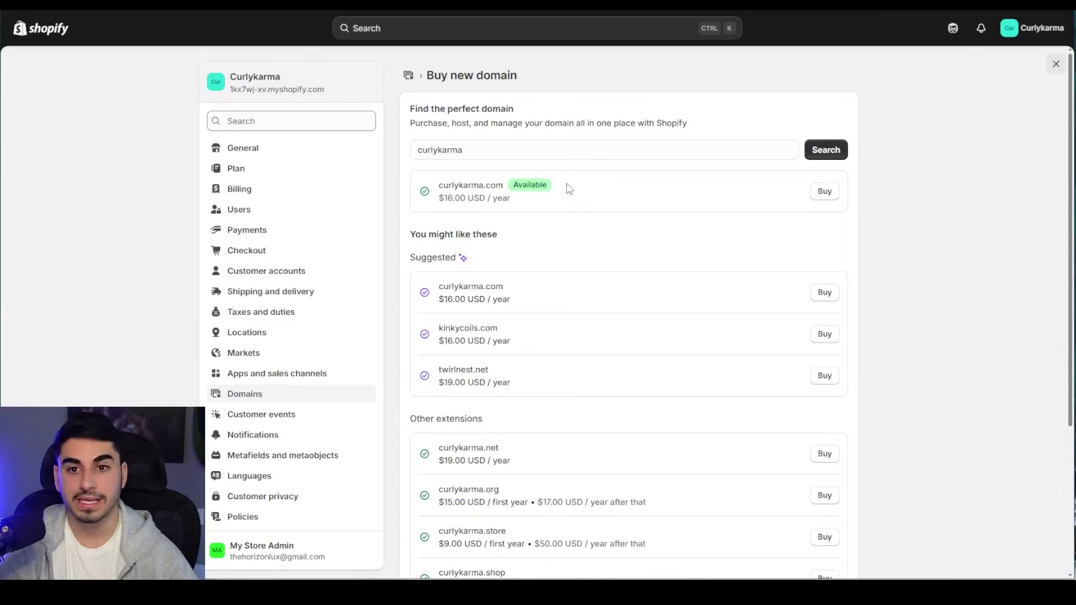
left_click(419, 147)
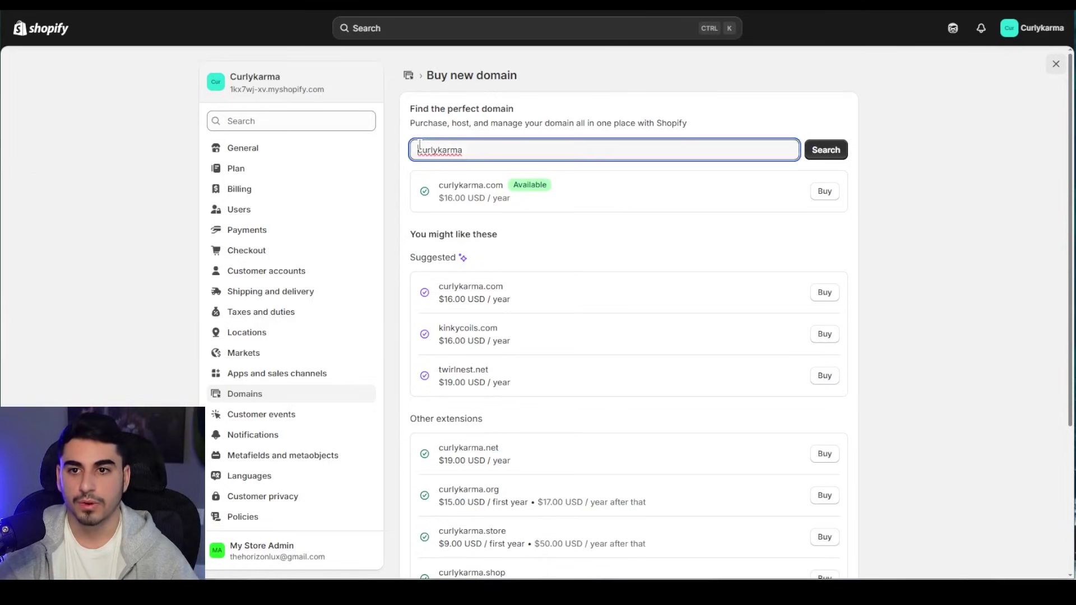
type("the")
key("BackSpace")
key("BackSpace")
key("BackSpace")
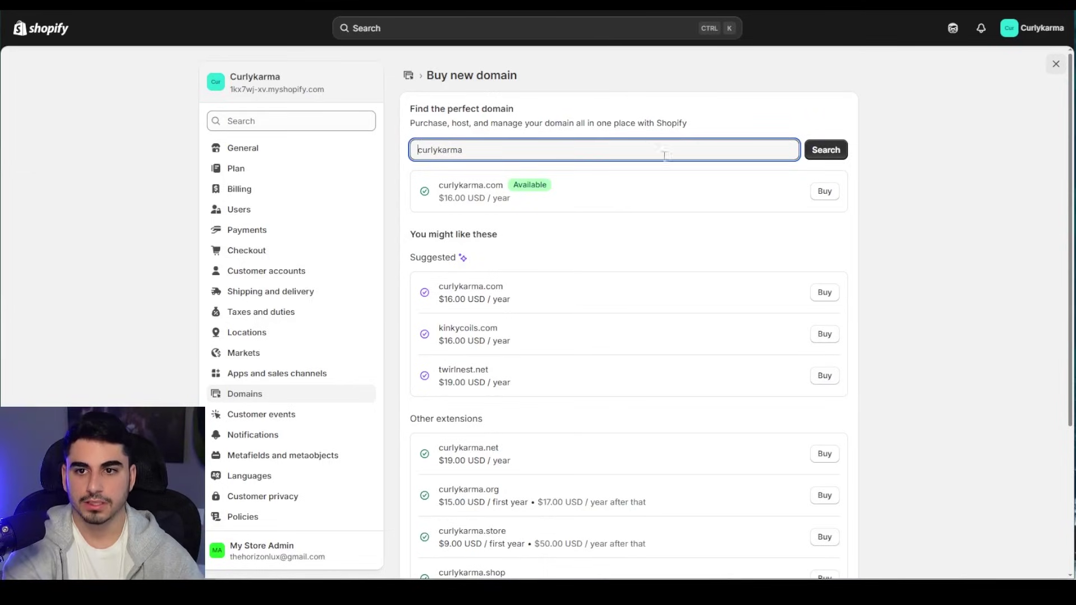
left_click(828, 195)
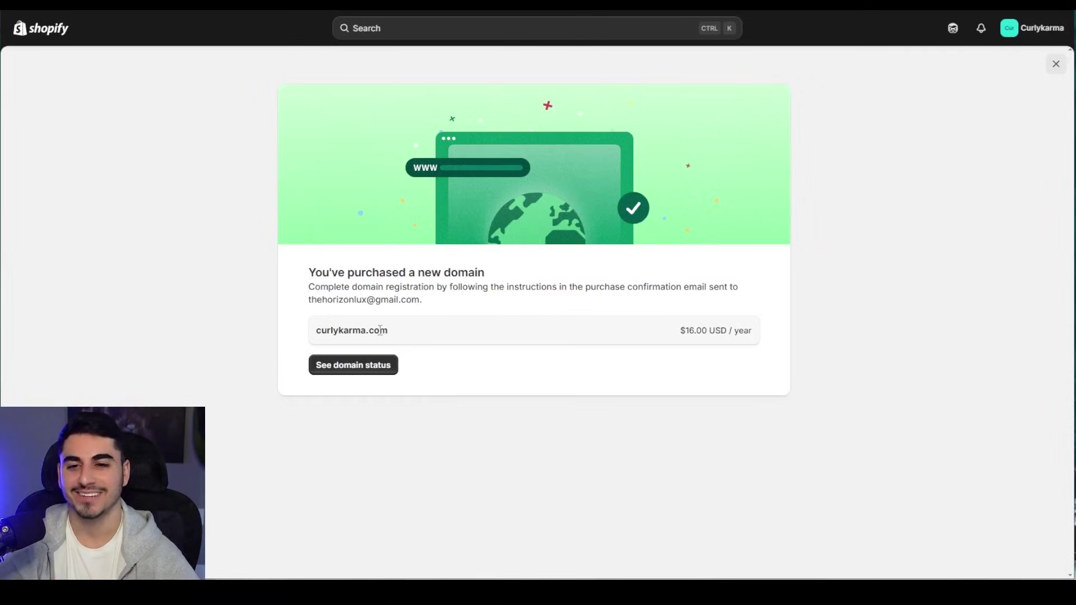
left_click(1056, 64)
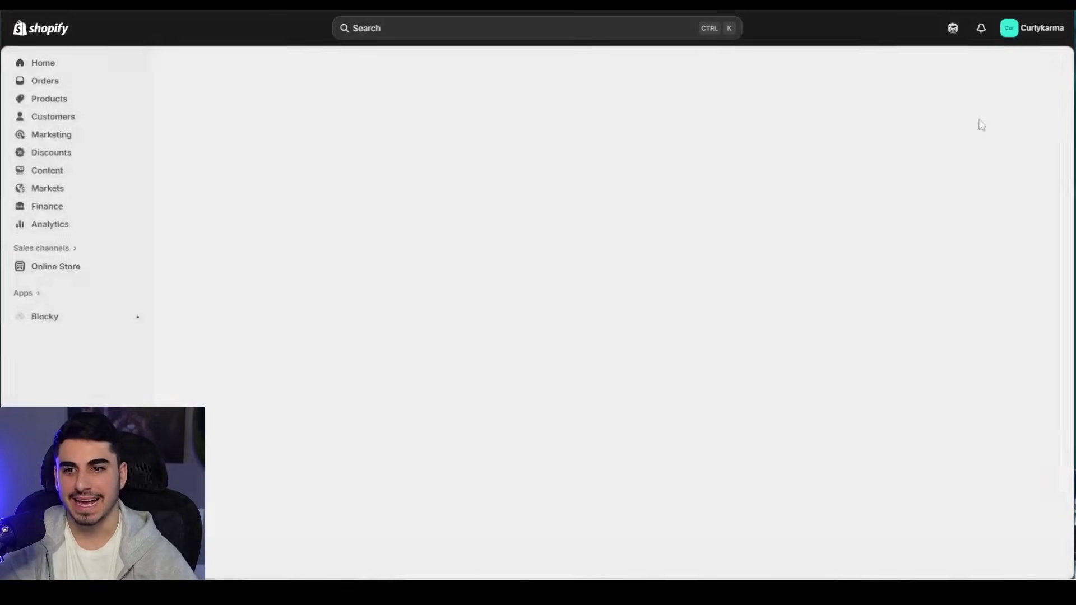
Step: Lift the store password by adding a store address, then view the live CurlyKarma storefront
left_click(115, 268)
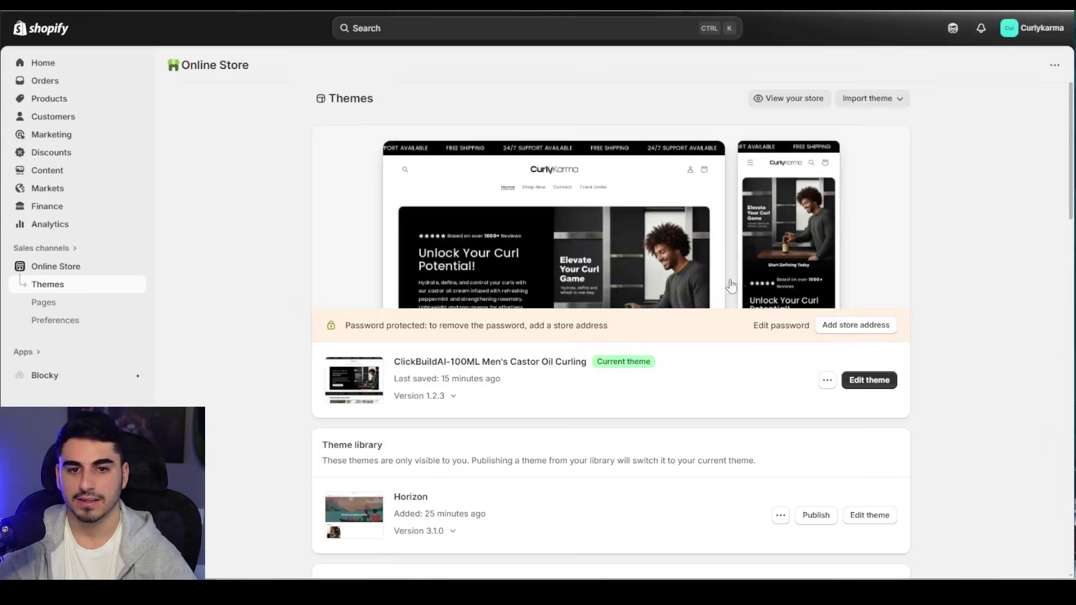
left_click(864, 331)
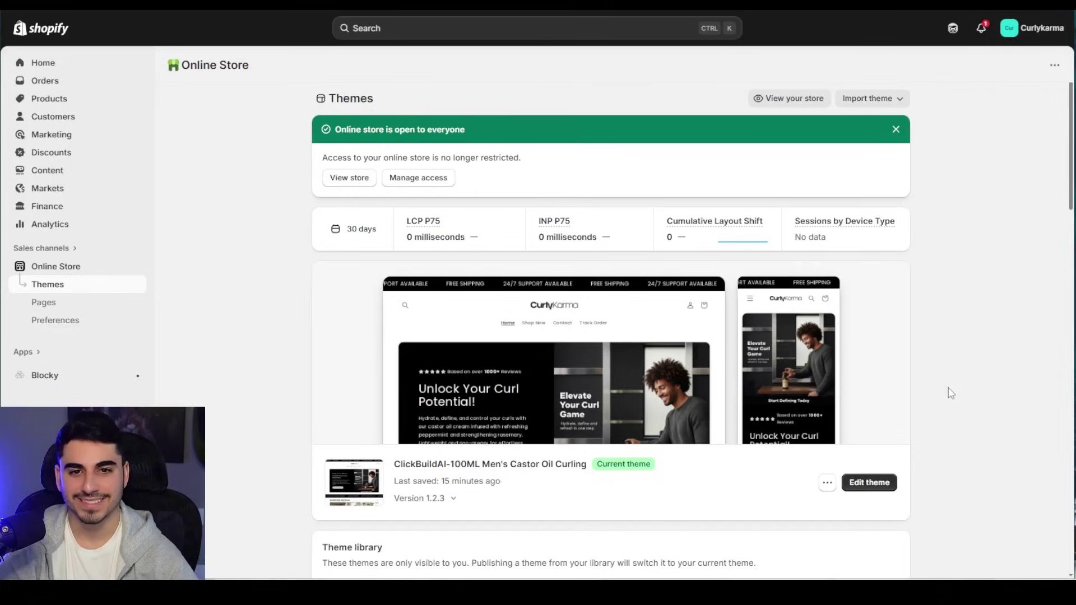
left_click(361, 179)
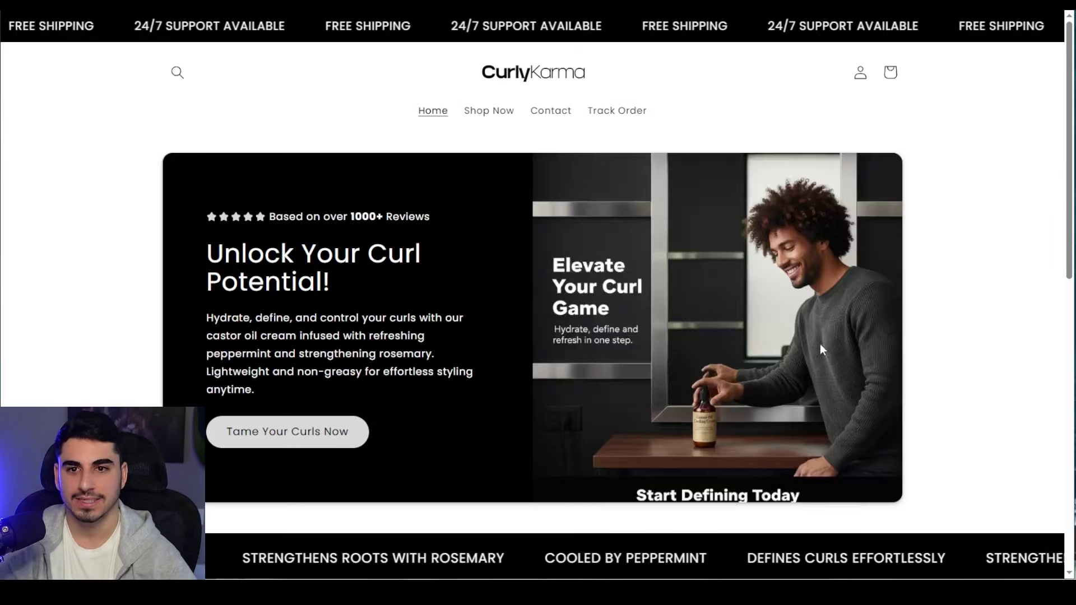
Step: Open the Men's Curl Defining Cream product page ($49.00) and test Add to cart and Buy it now
left_click(487, 112)
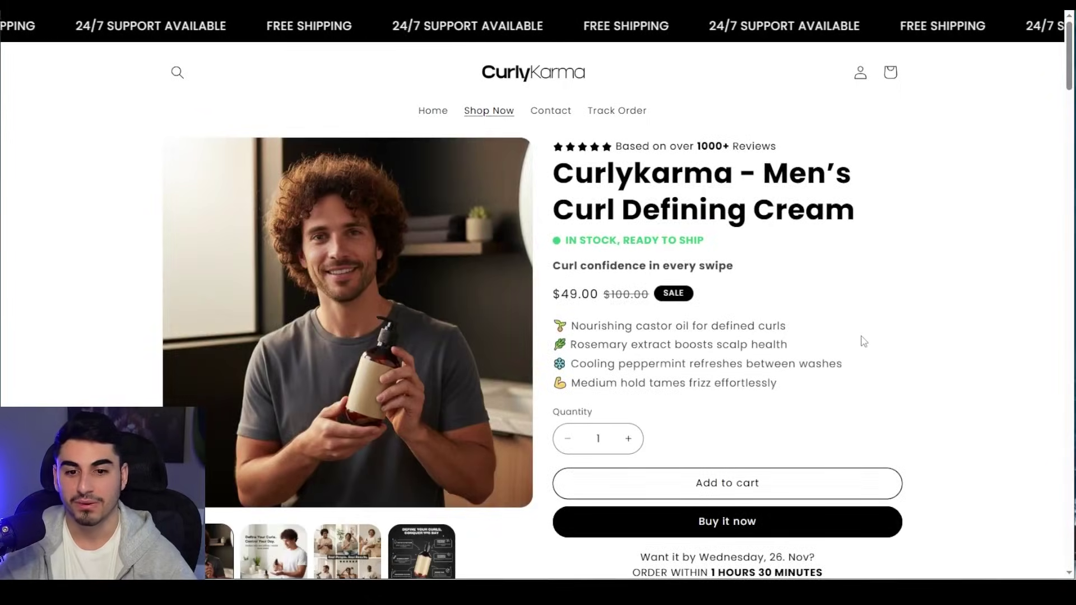
scroll(852, 345, "down", 2)
left_click(785, 371)
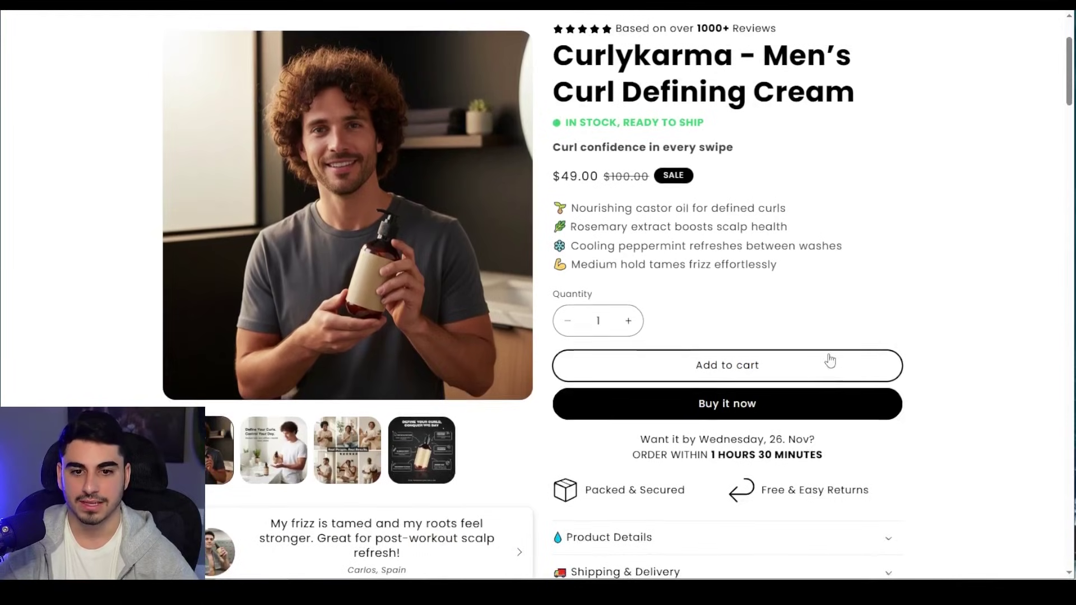
scroll(826, 360, "up", 2)
left_click(723, 522)
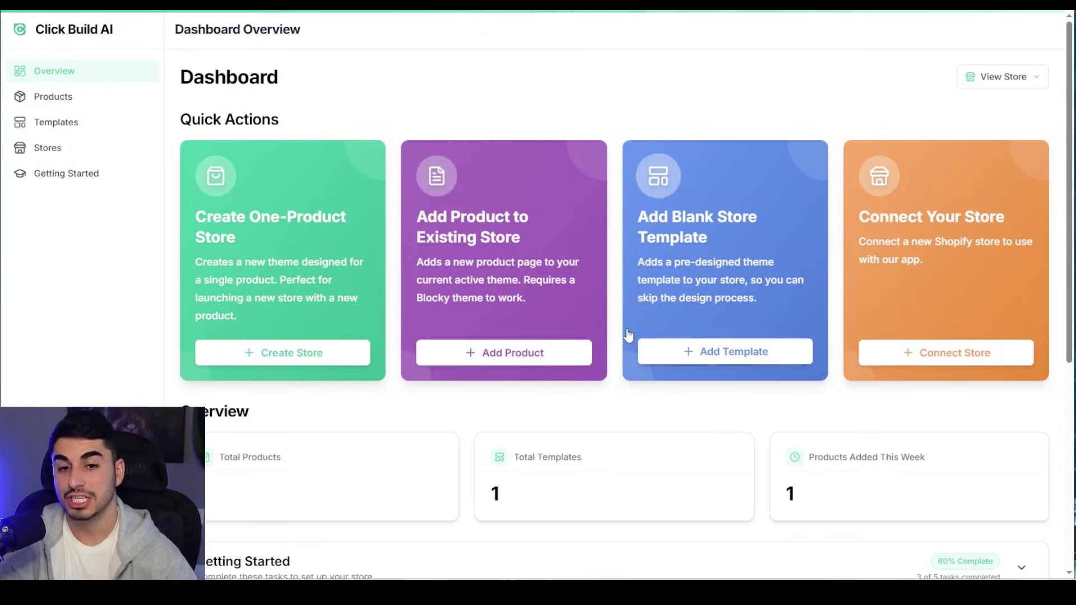
left_click(510, 359)
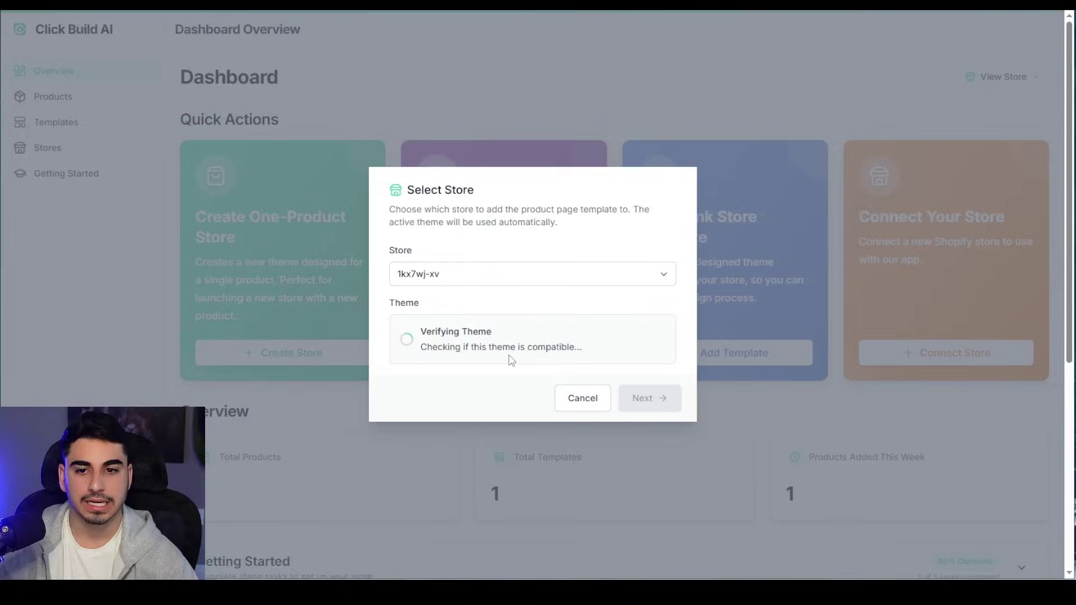
left_click(659, 407)
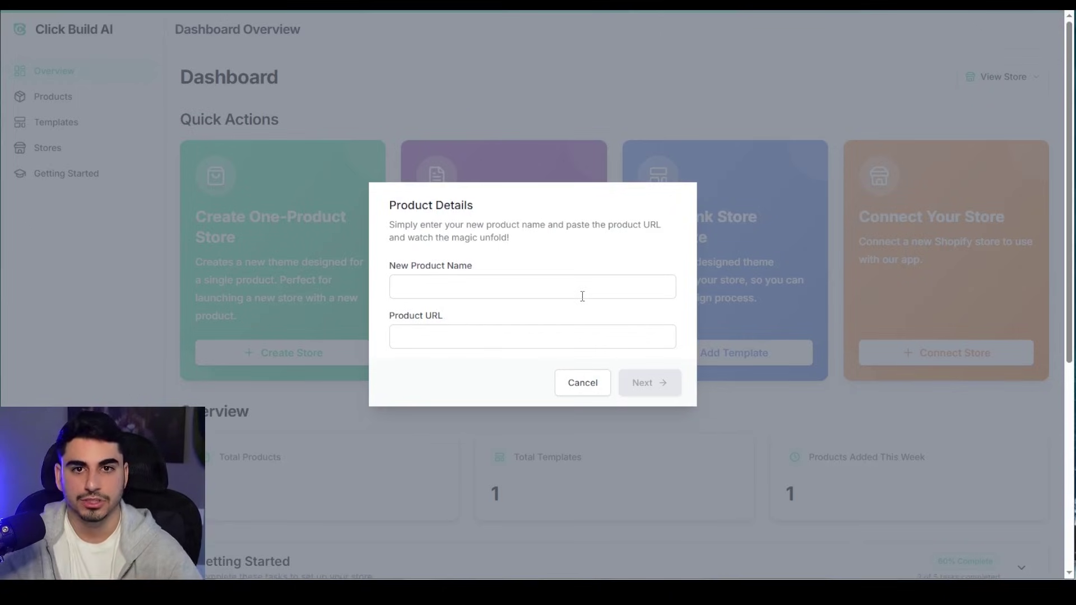
left_click(817, 221)
scroll(745, 267, "down", 5)
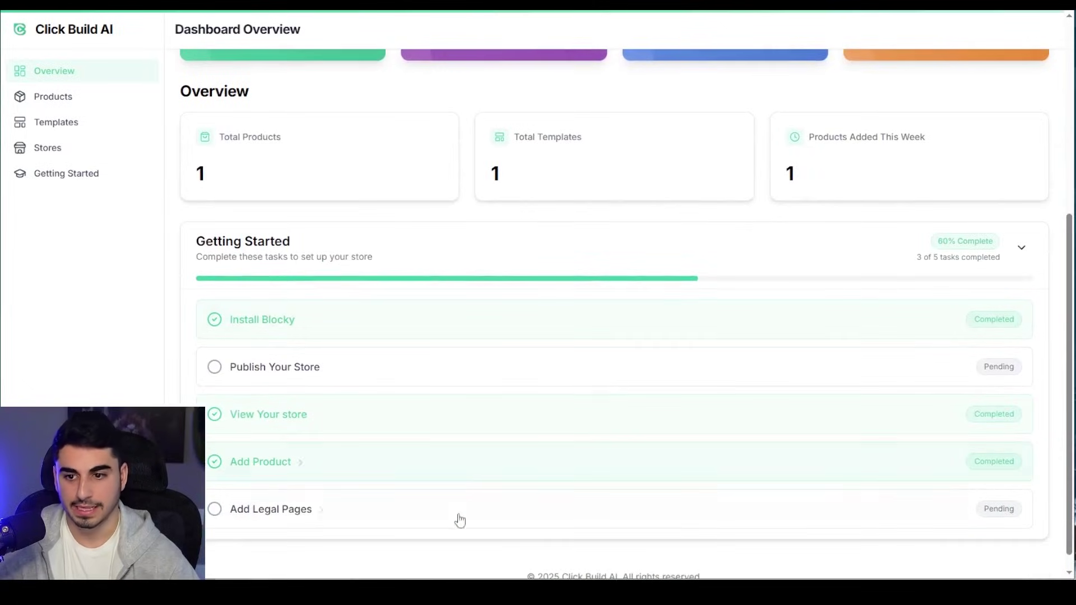